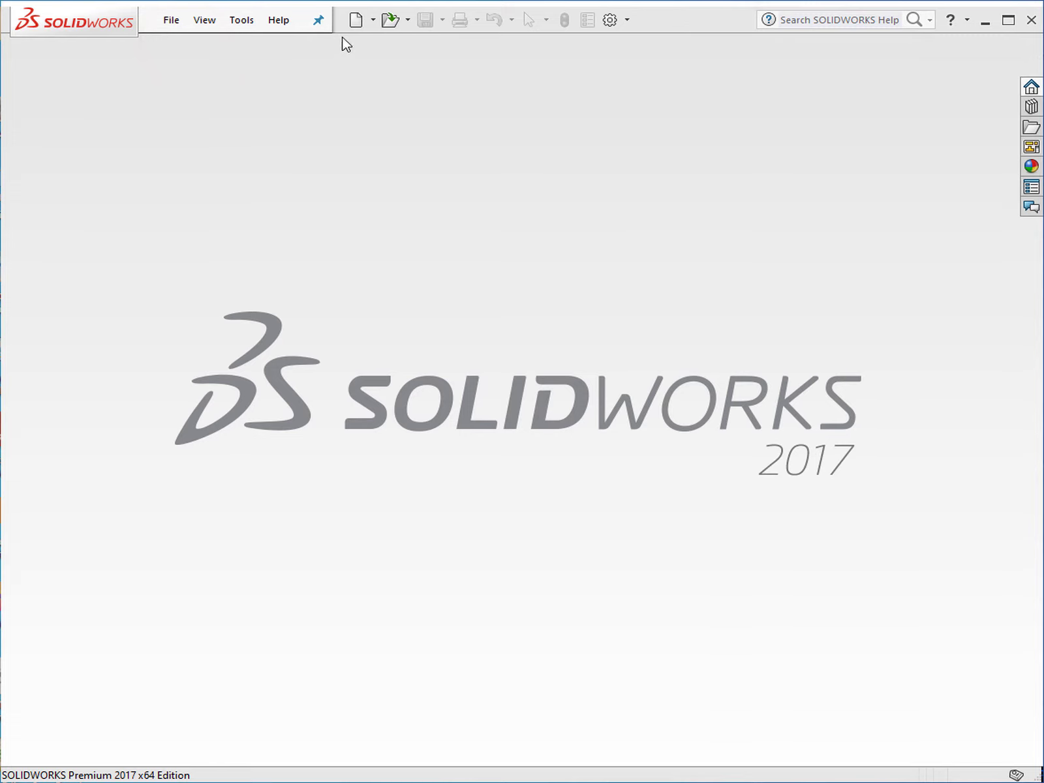
Step: Create a new part and draw a corner rectangle from the origin on the Front Plane
left_click(356, 20)
left_click(378, 401)
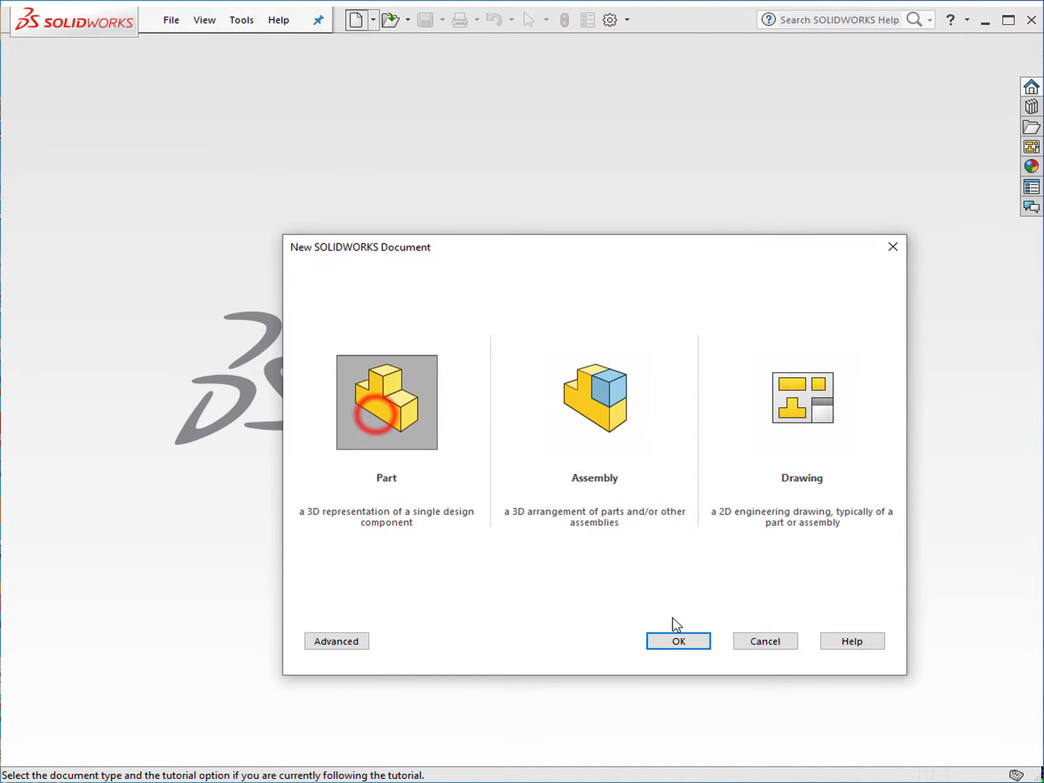
left_click(684, 643)
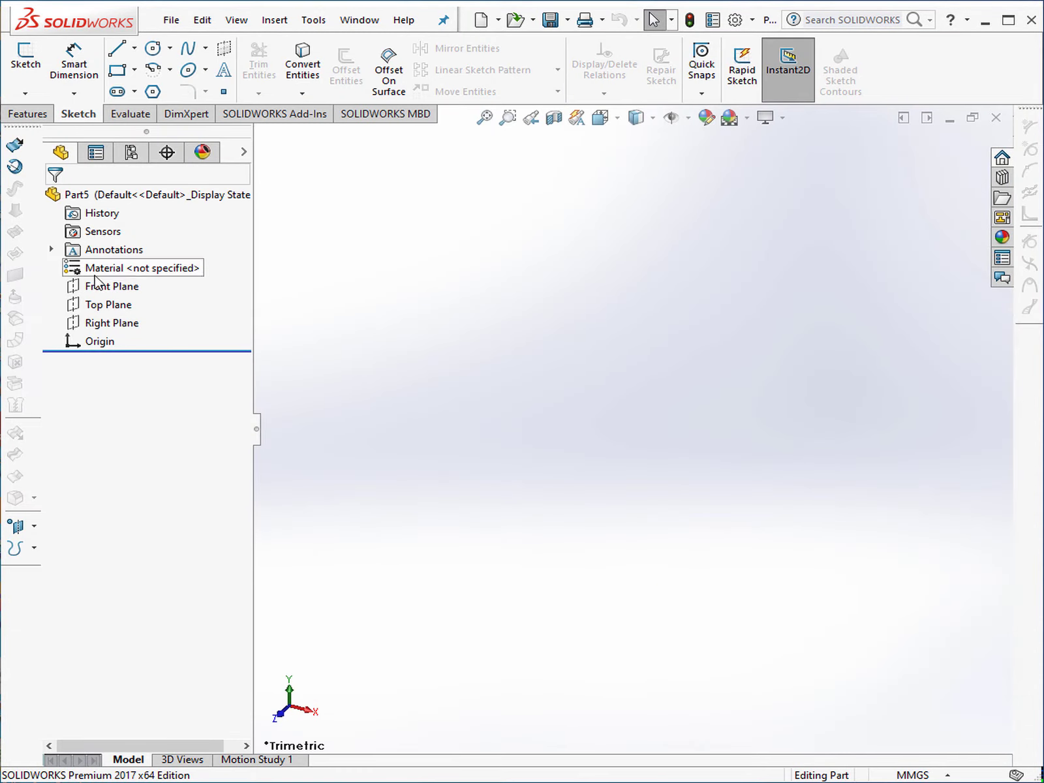
left_click(115, 291)
left_click(199, 268)
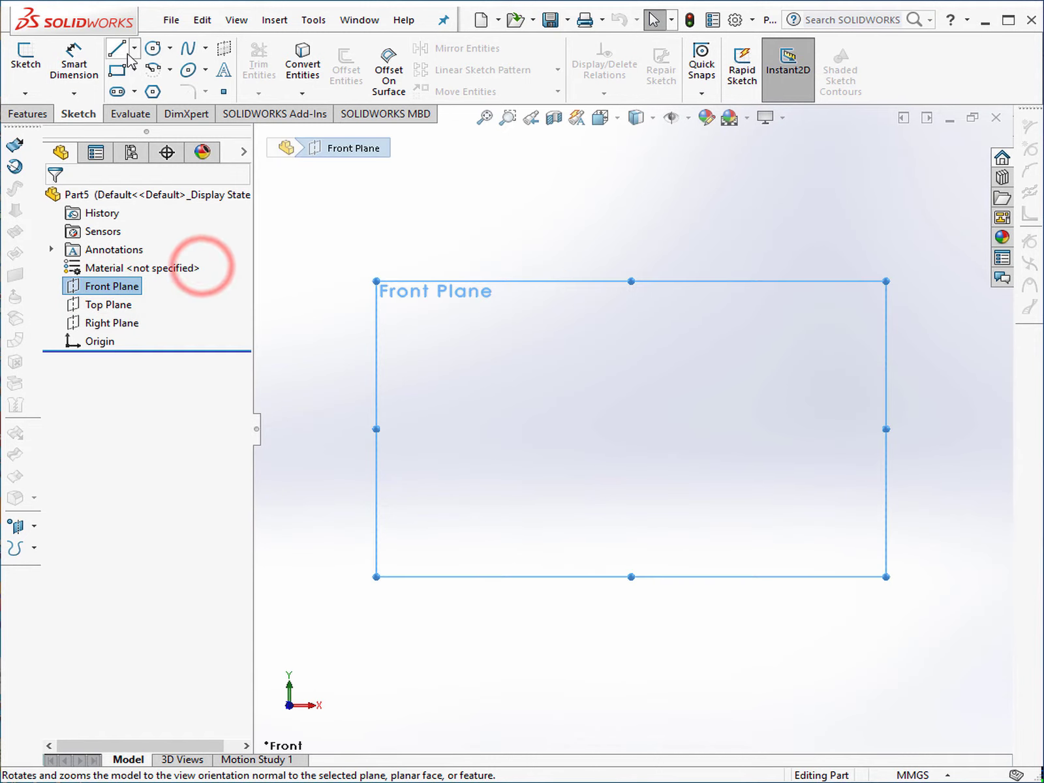
left_click(120, 68)
left_click(631, 428)
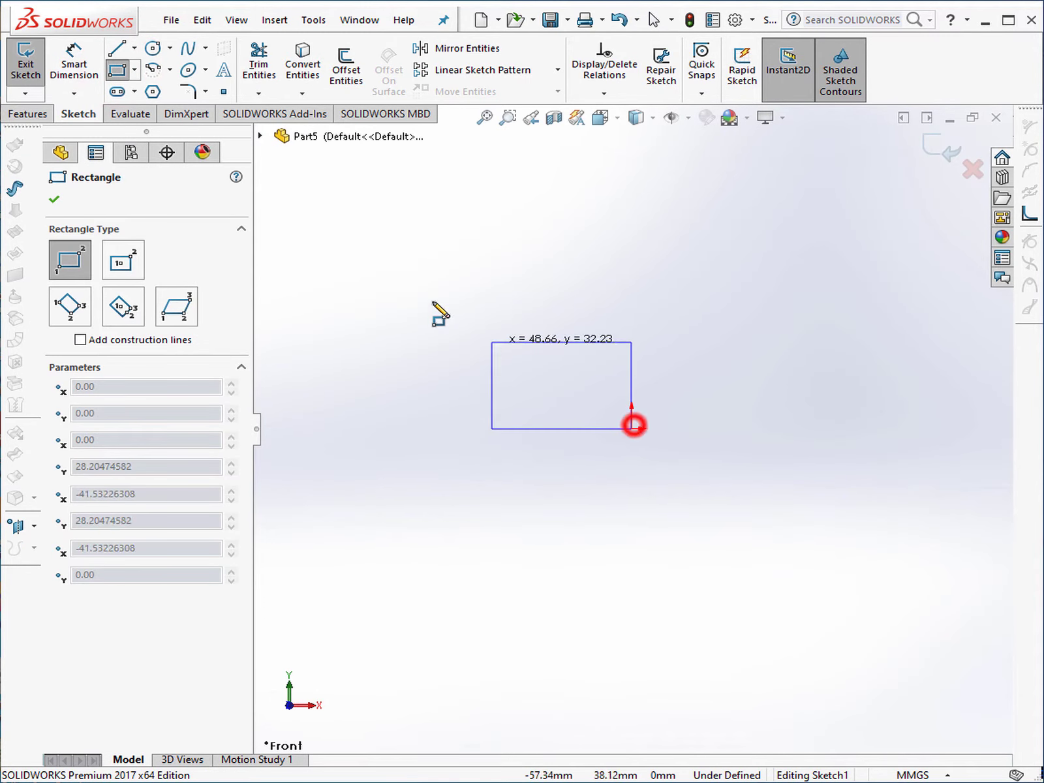
left_click(348, 255)
Step: Dimension the rectangle 100 mm wide and 60 mm tall
left_click(74, 65)
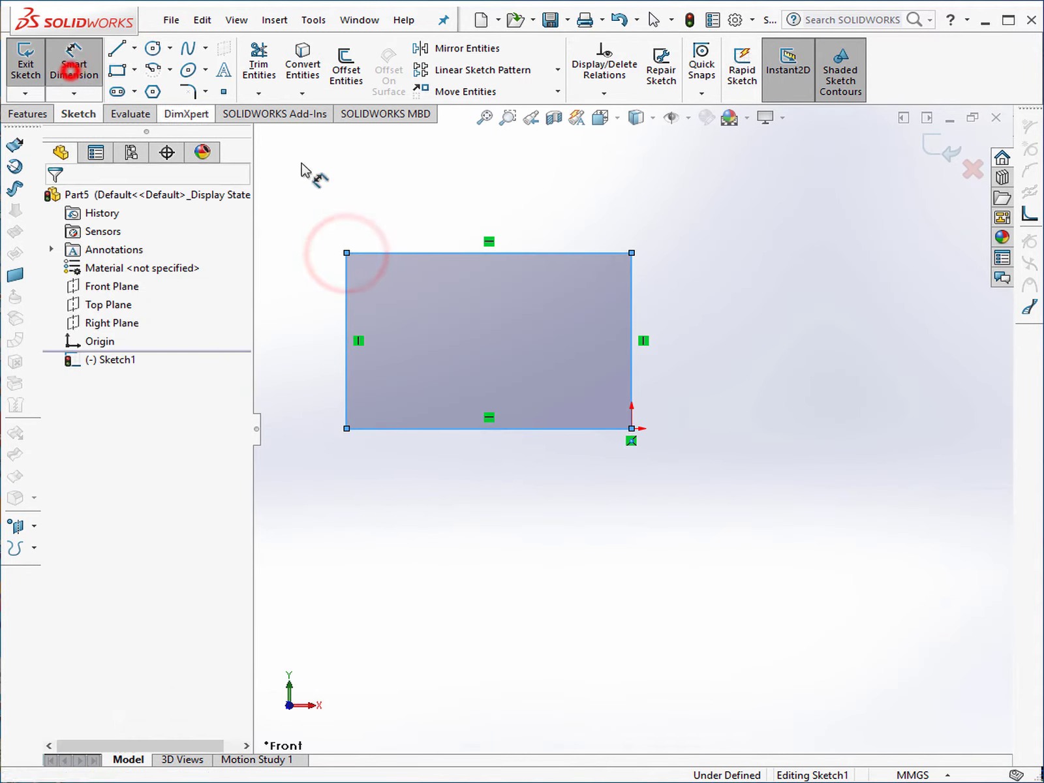
left_click(501, 253)
left_click(501, 206)
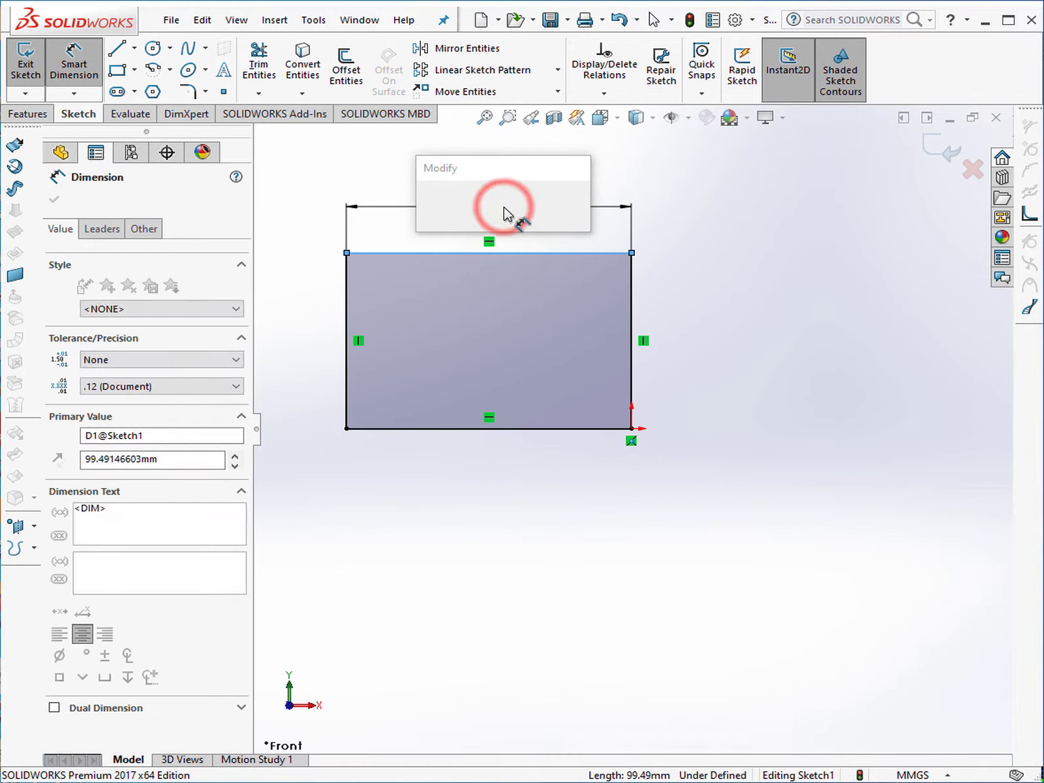
type("100")
key("Return")
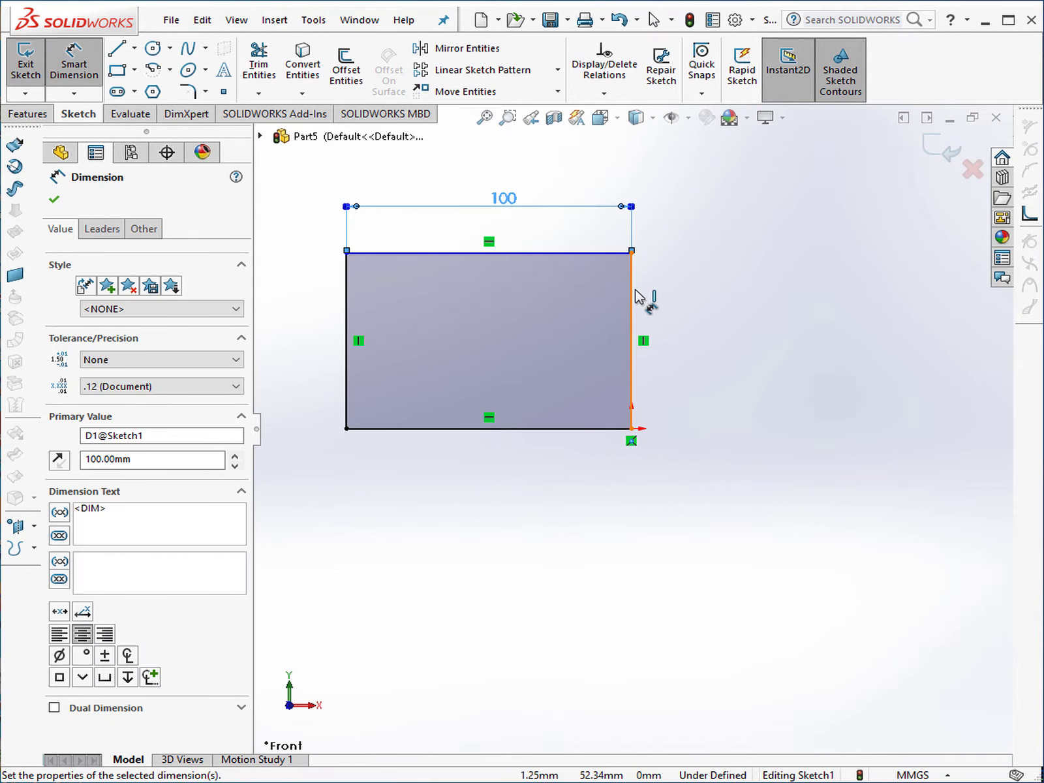
left_click(632, 294)
left_click(694, 366)
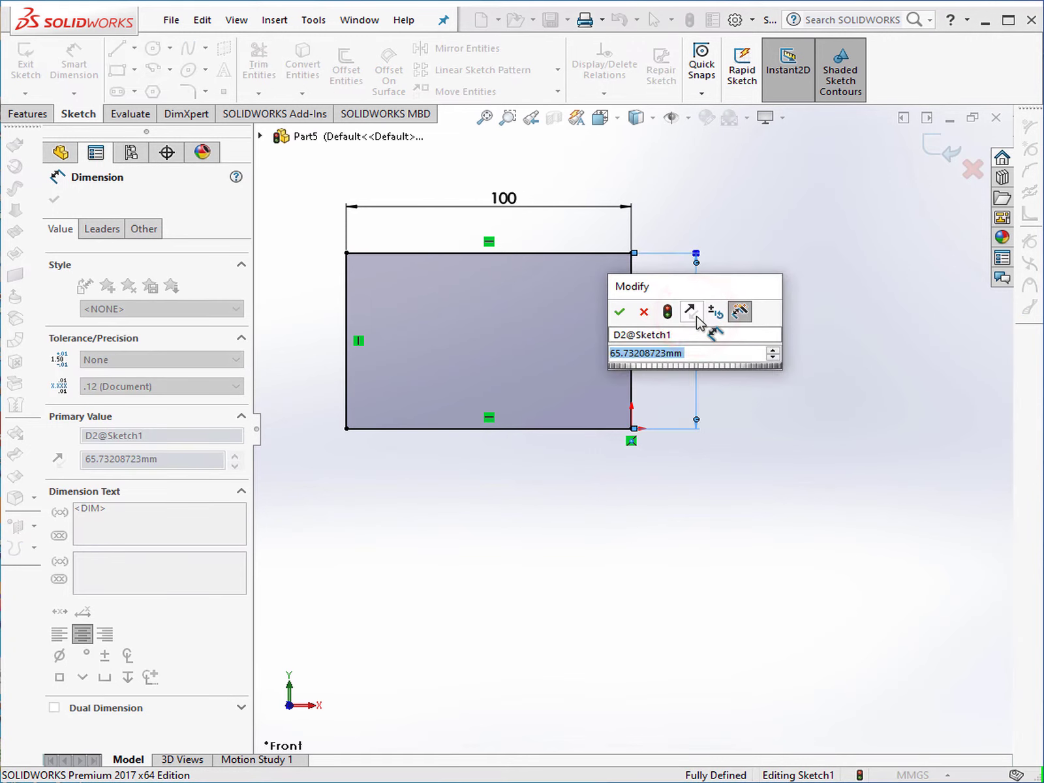
type("60")
key("Return")
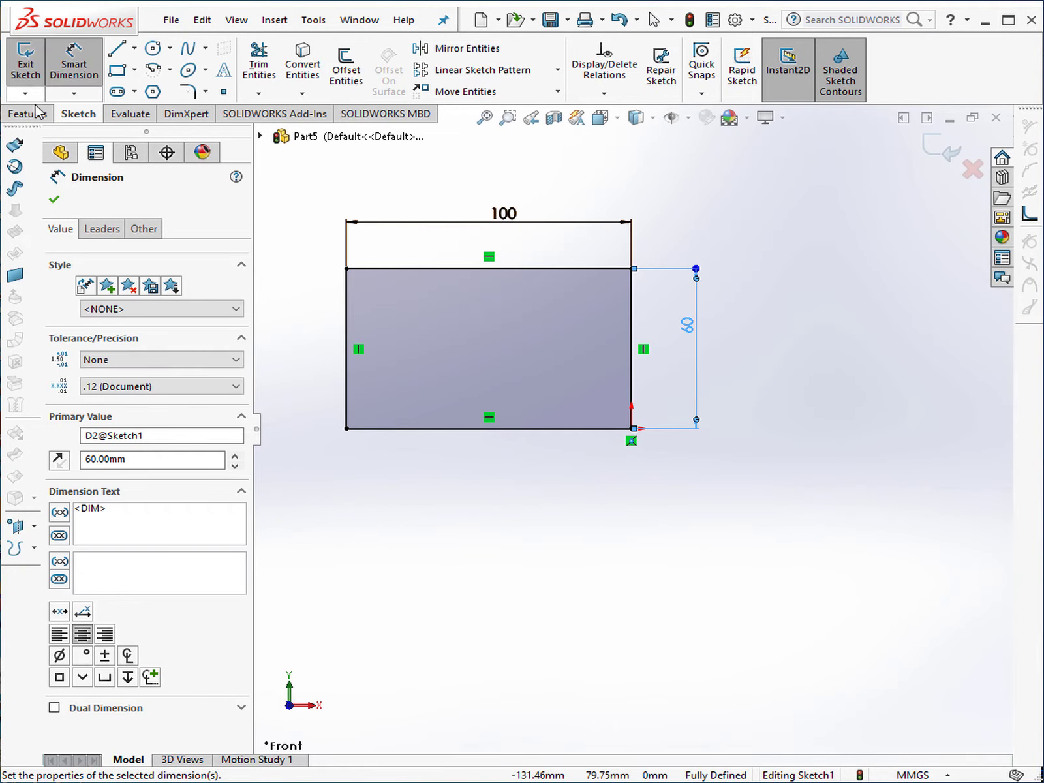
Step: Extrude the 100 by 60 rectangle 40 mm into a solid block
left_click(26, 115)
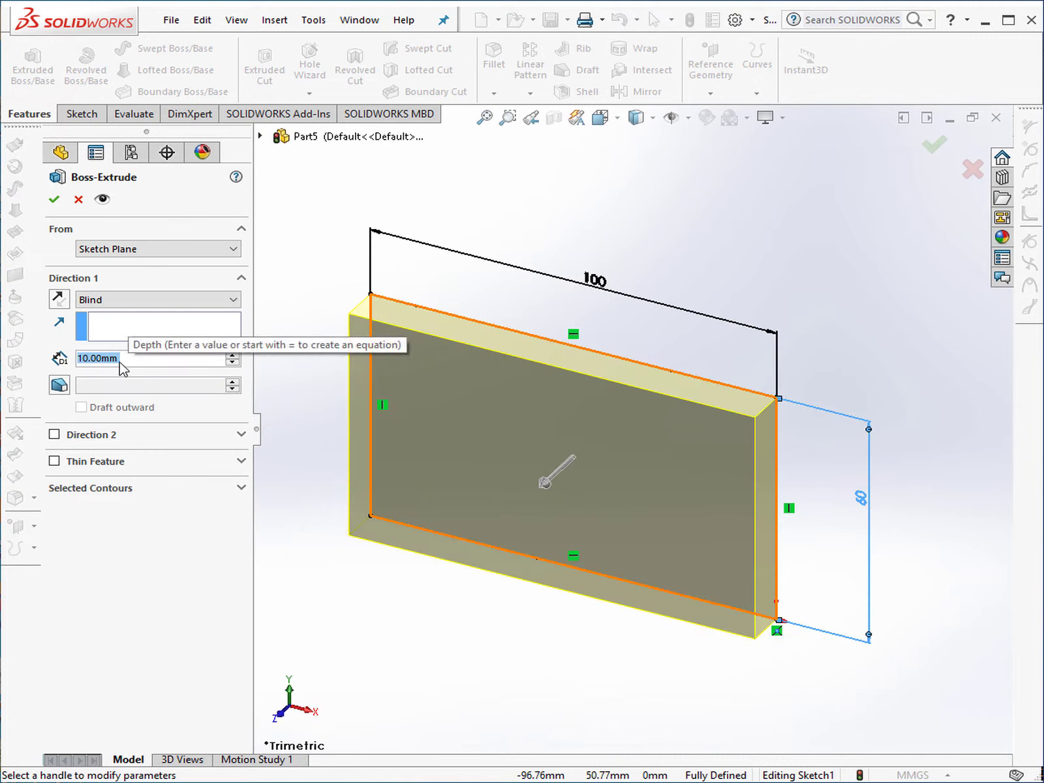
type("40")
key("Return")
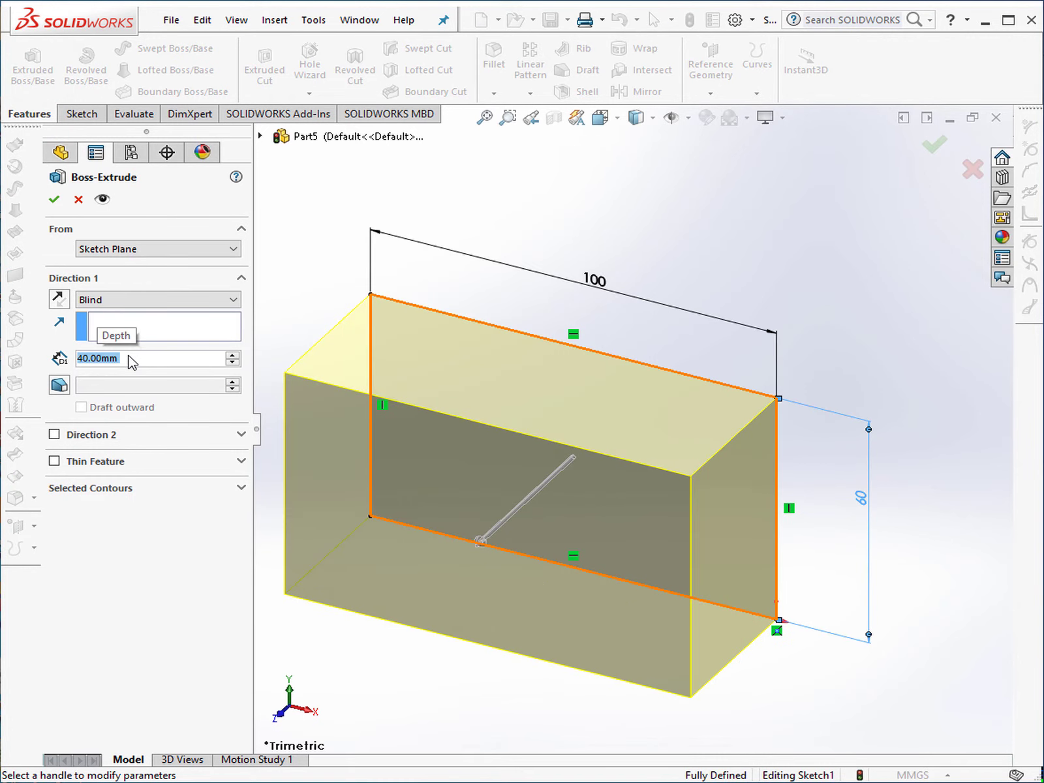
left_click(935, 146)
mouse_move(604, 474)
middle_mouse_down()
mouse_move(589, 356)
mouse_move(702, 262)
mouse_move(555, 445)
middle_mouse_up()
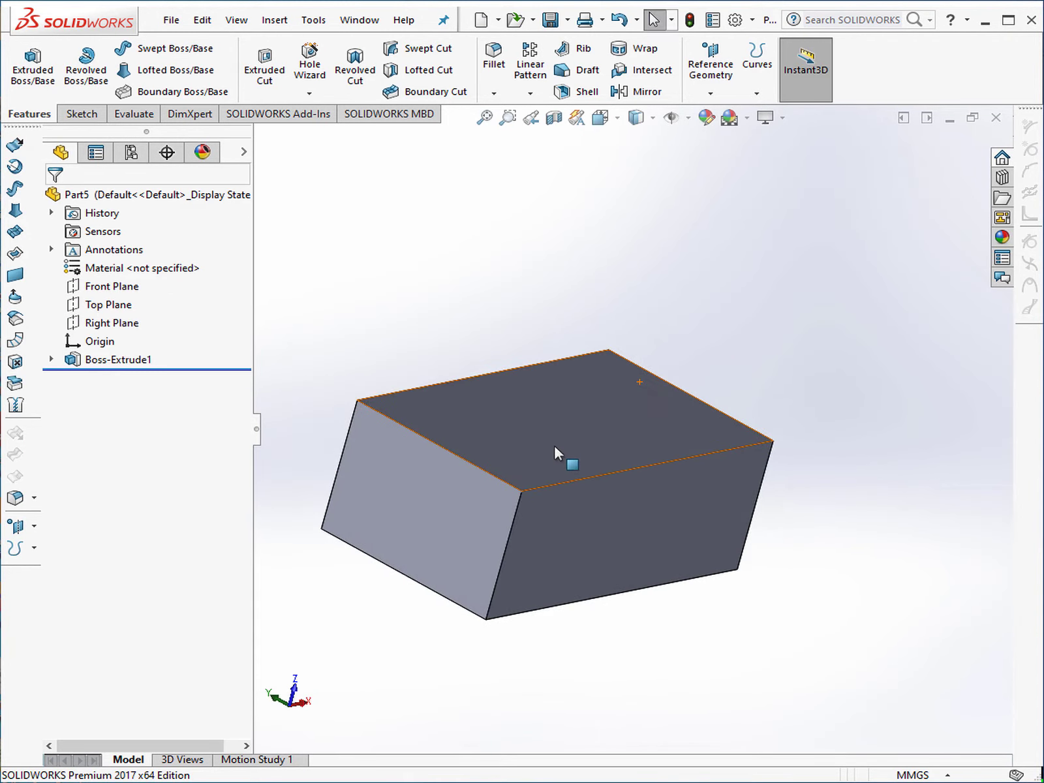
Step: Start a sketch on the block's front face with a line rising from the top edge
left_click(623, 509)
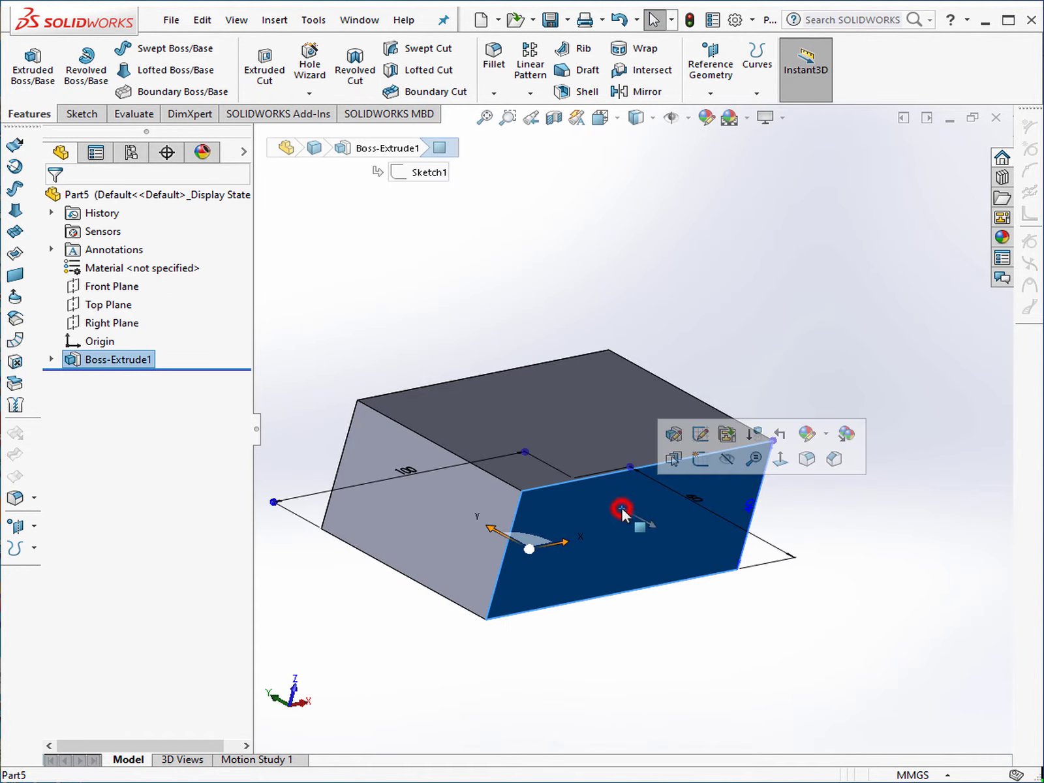
left_click(778, 460)
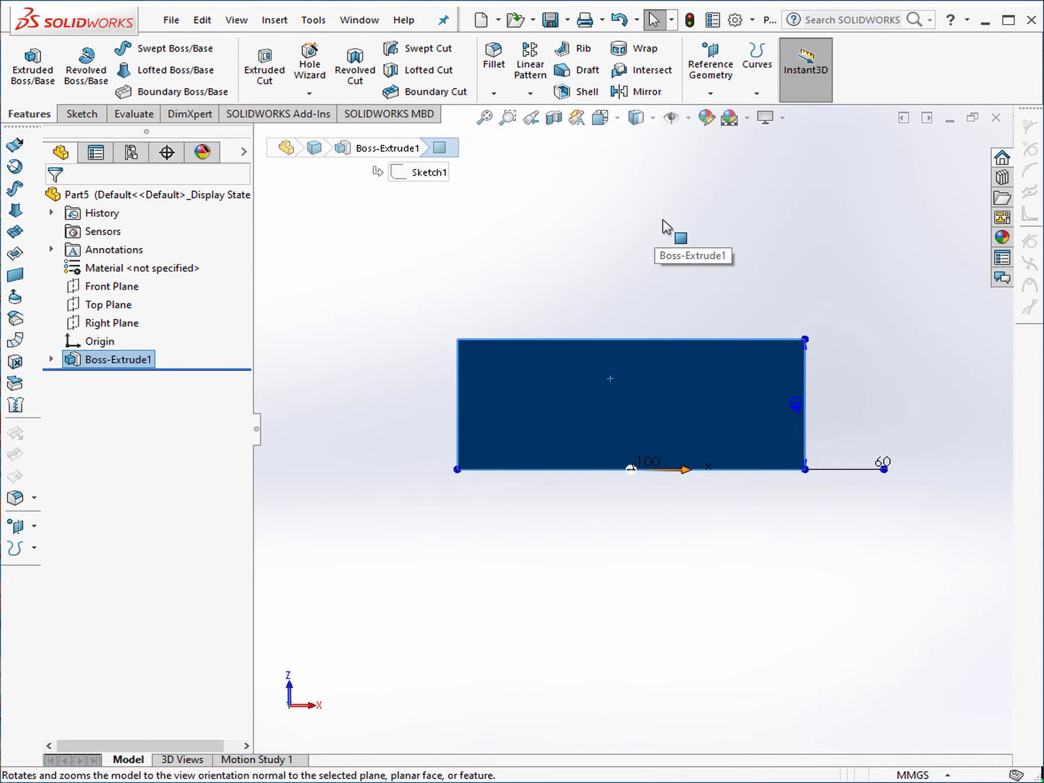
left_click(78, 113)
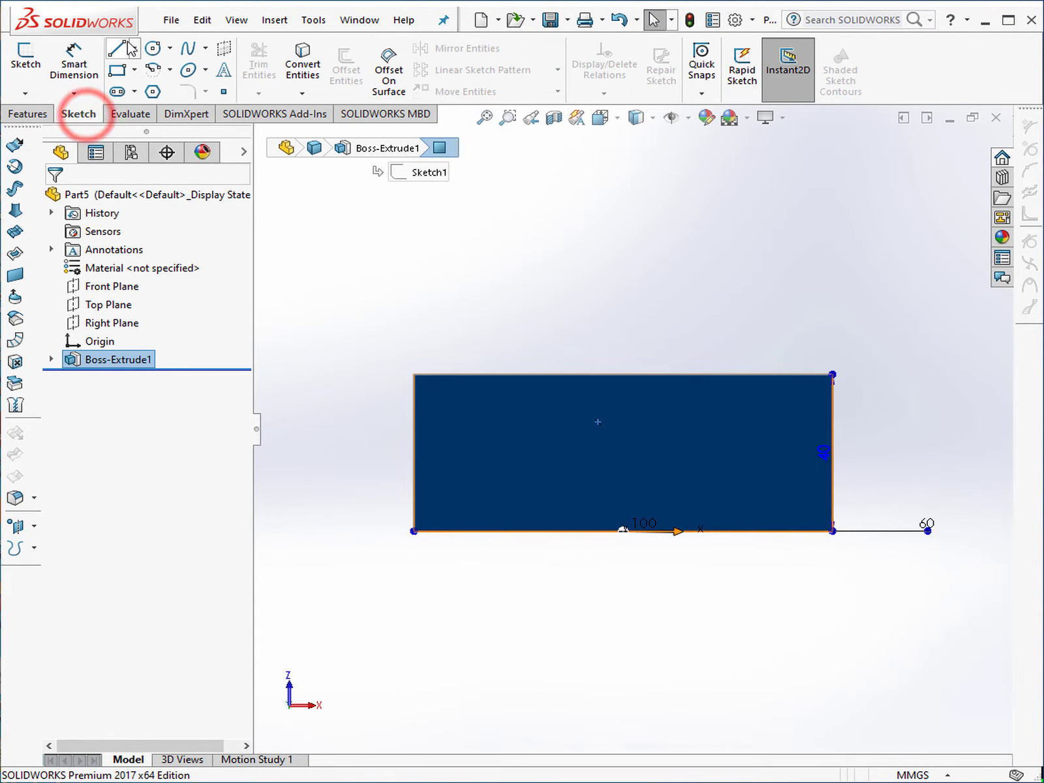
left_click(553, 374)
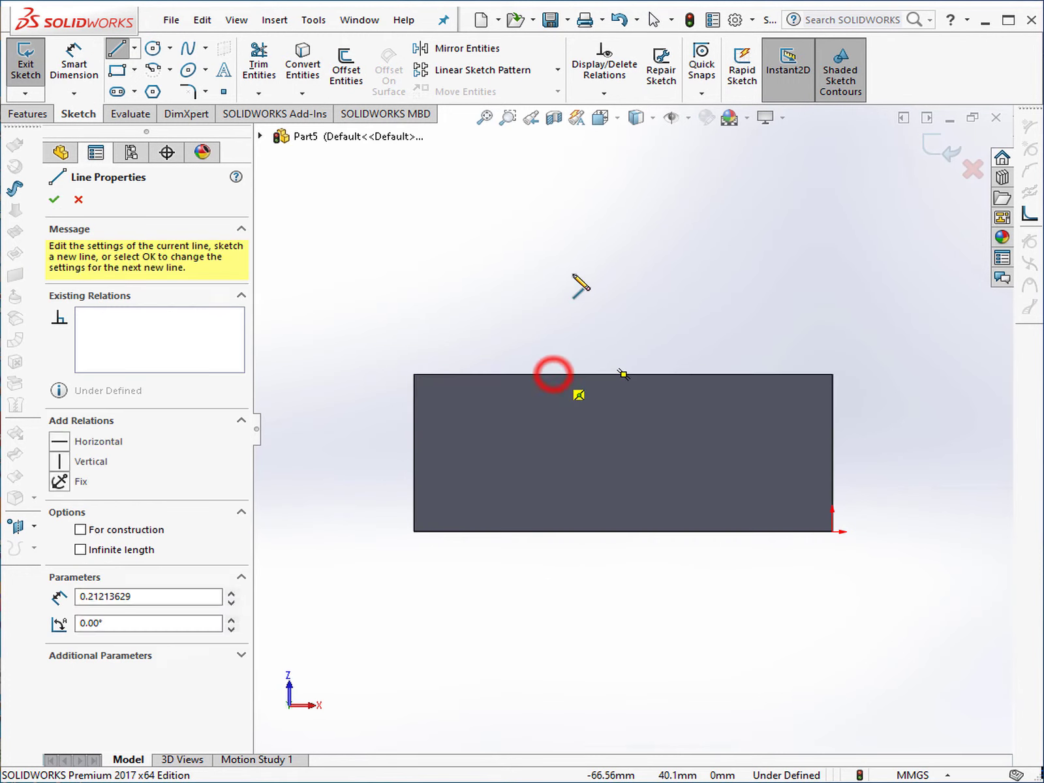
left_click(623, 248)
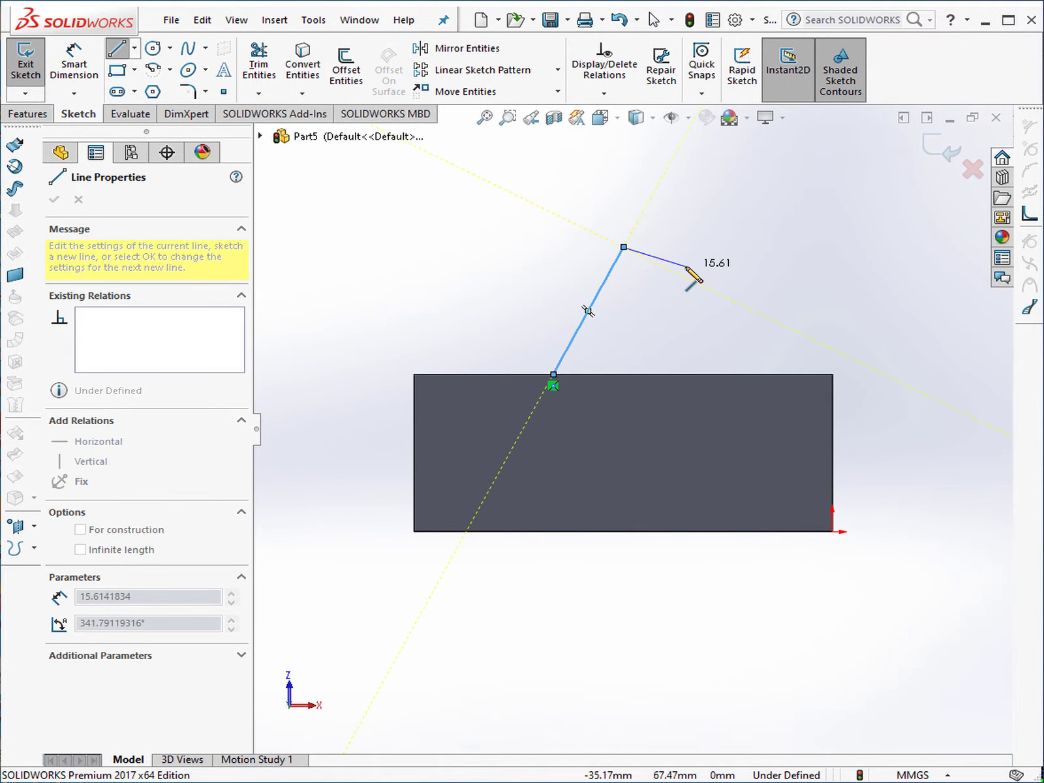
key("Escape")
Step: Dimension the line at 60° to the top edge and exit the sketch
left_click(68, 65)
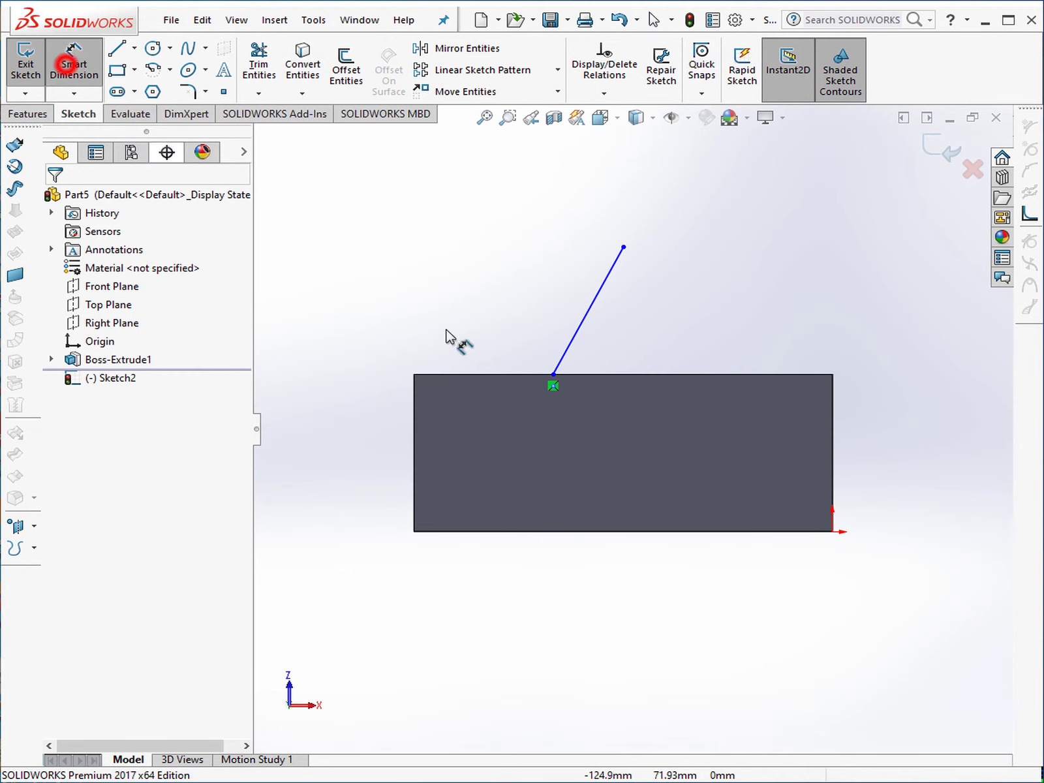
left_click(588, 308)
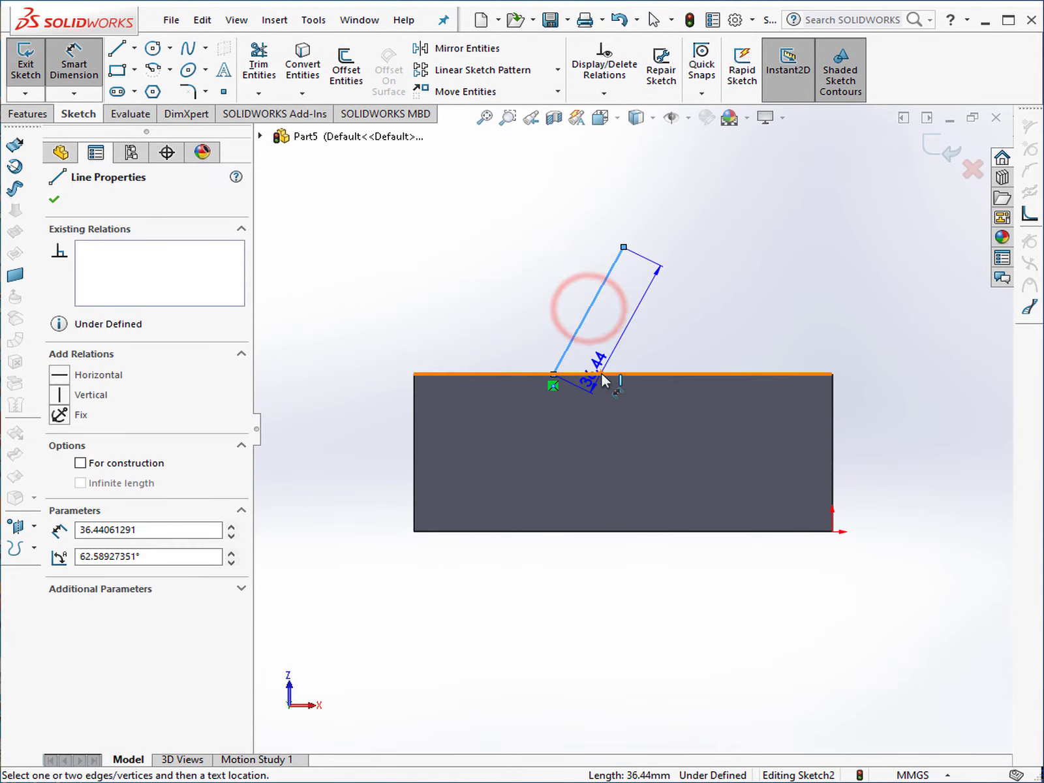
left_click(602, 374)
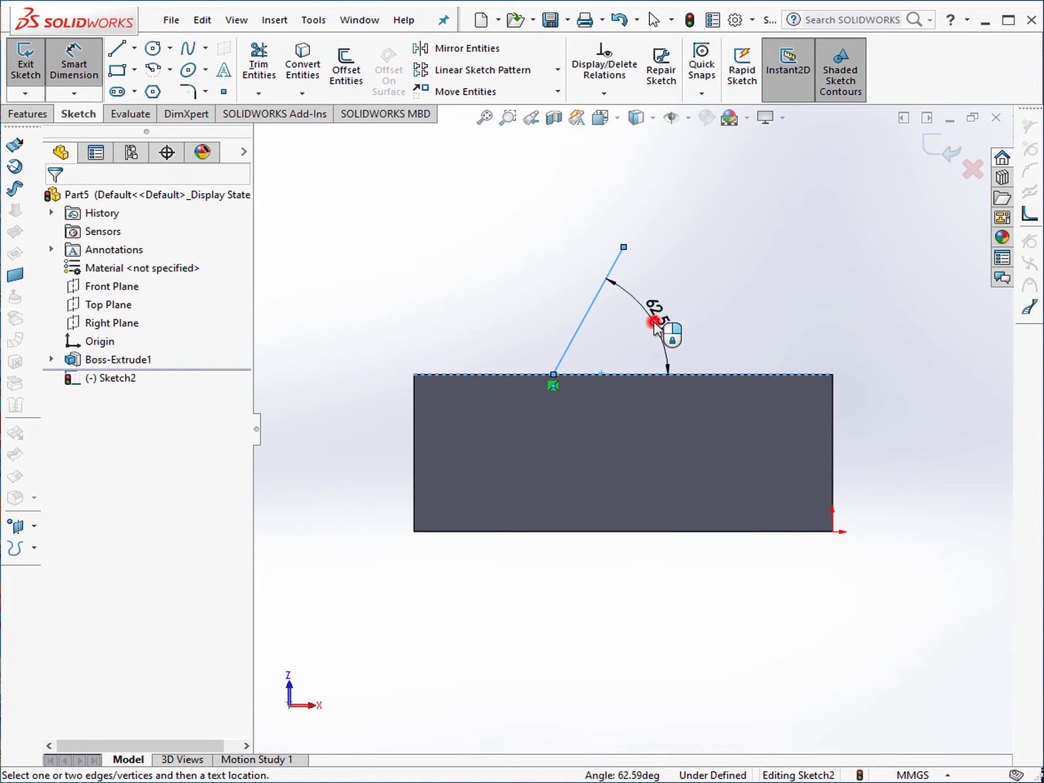
left_click(655, 325)
type("6")
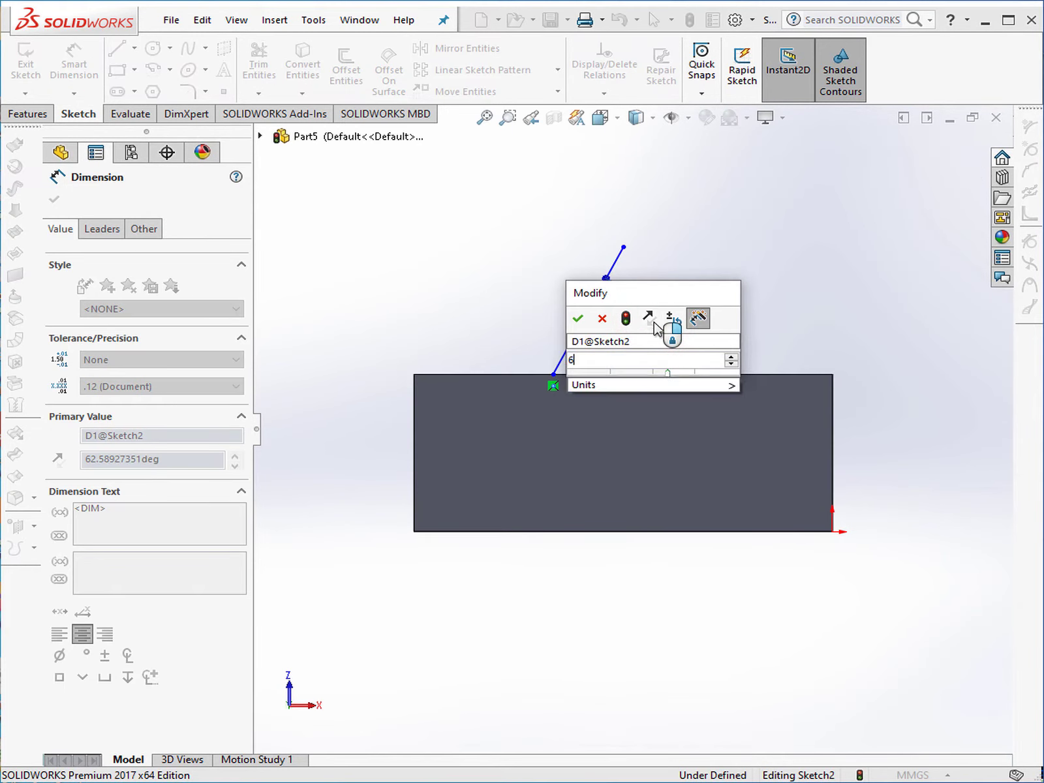
type("0")
key("Return")
left_click(685, 282)
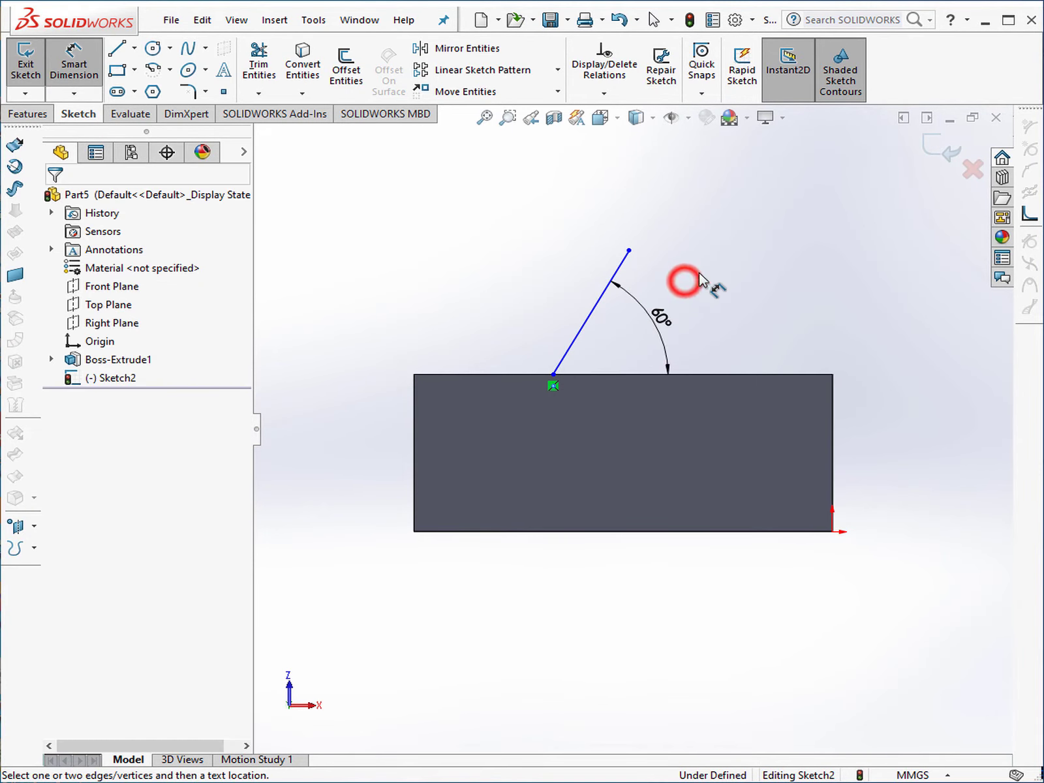
left_click(940, 147)
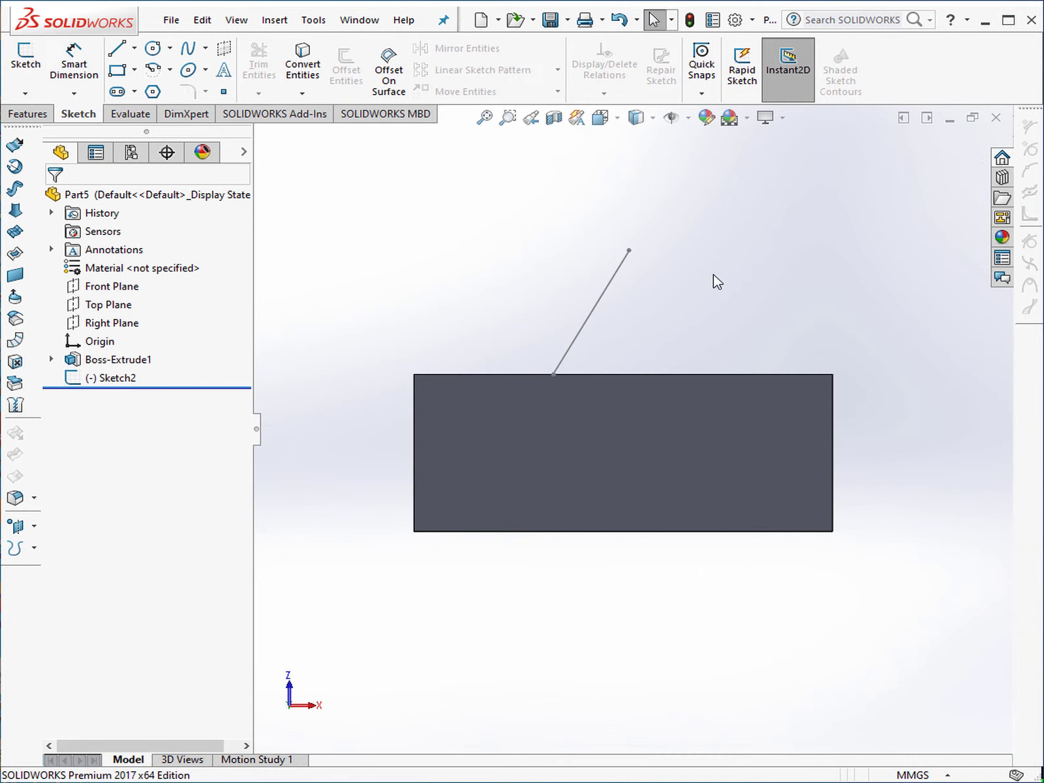
middle_click_drag(718, 282, 706, 359)
Step: Sketch a small rectangle near the top-left of the block's top face
left_click(678, 357)
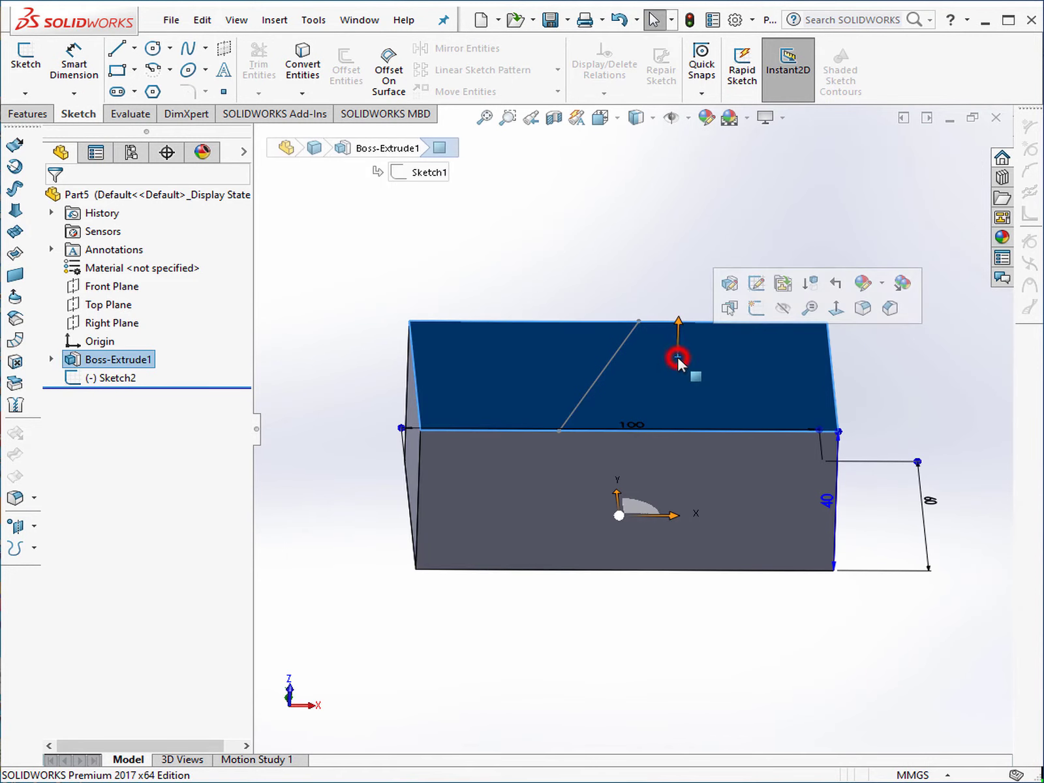
left_click(834, 309)
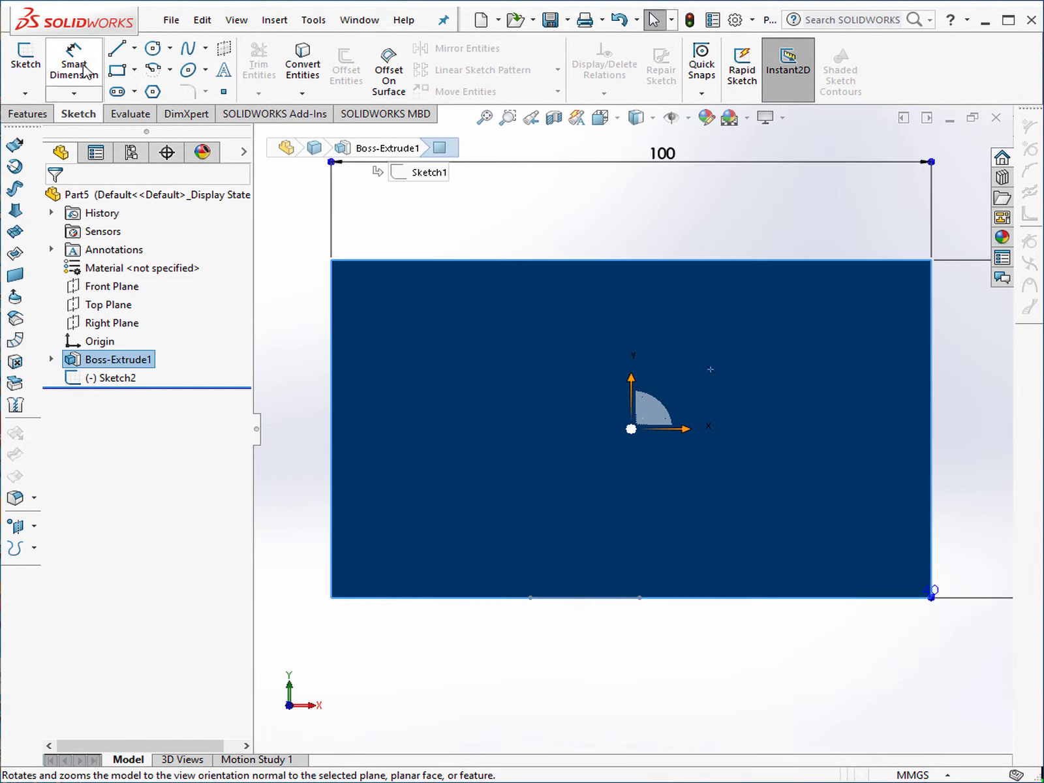
left_click(117, 72)
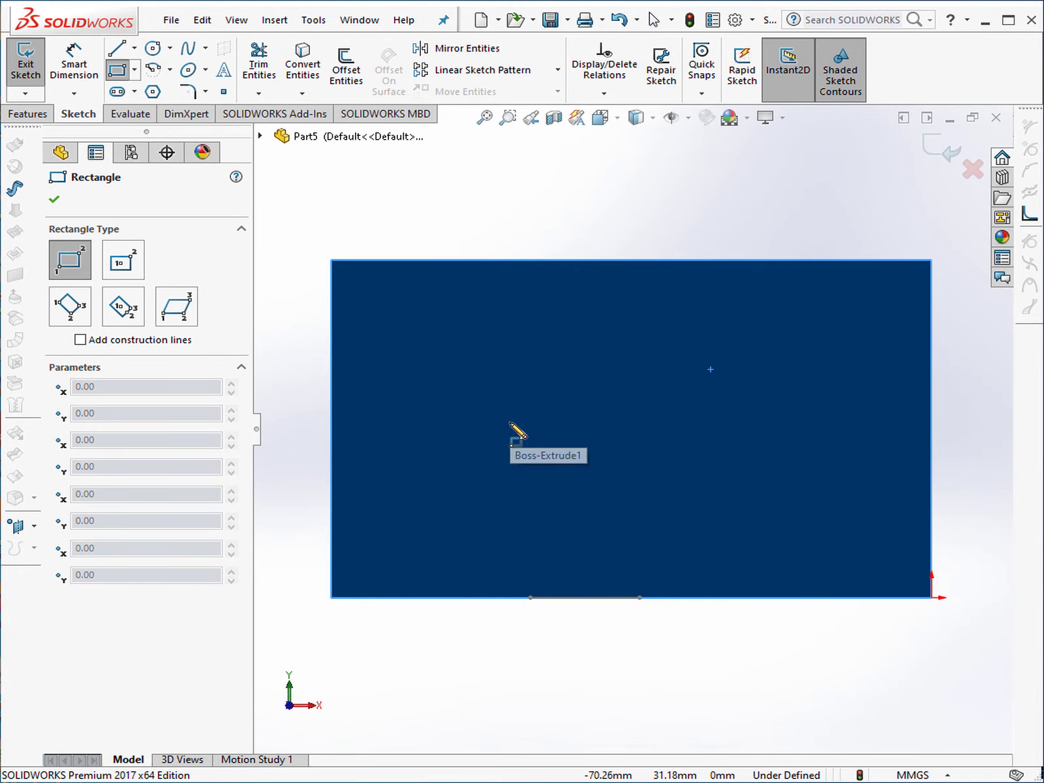
left_click(370, 322)
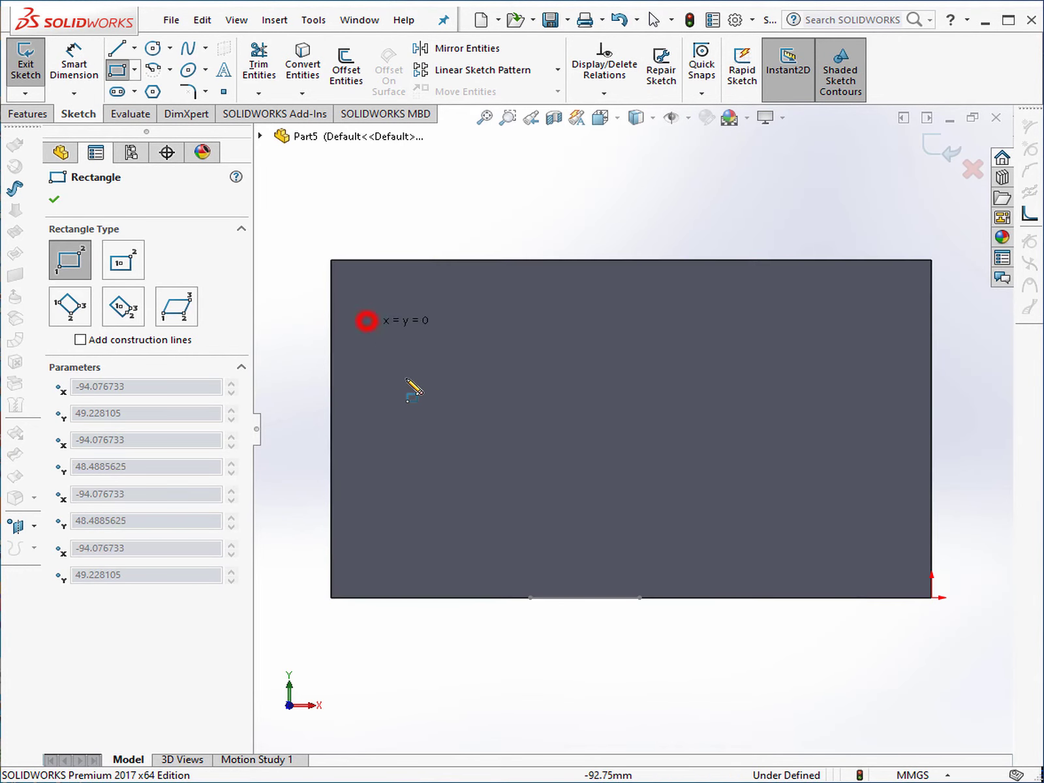
left_click(461, 396)
key("Escape")
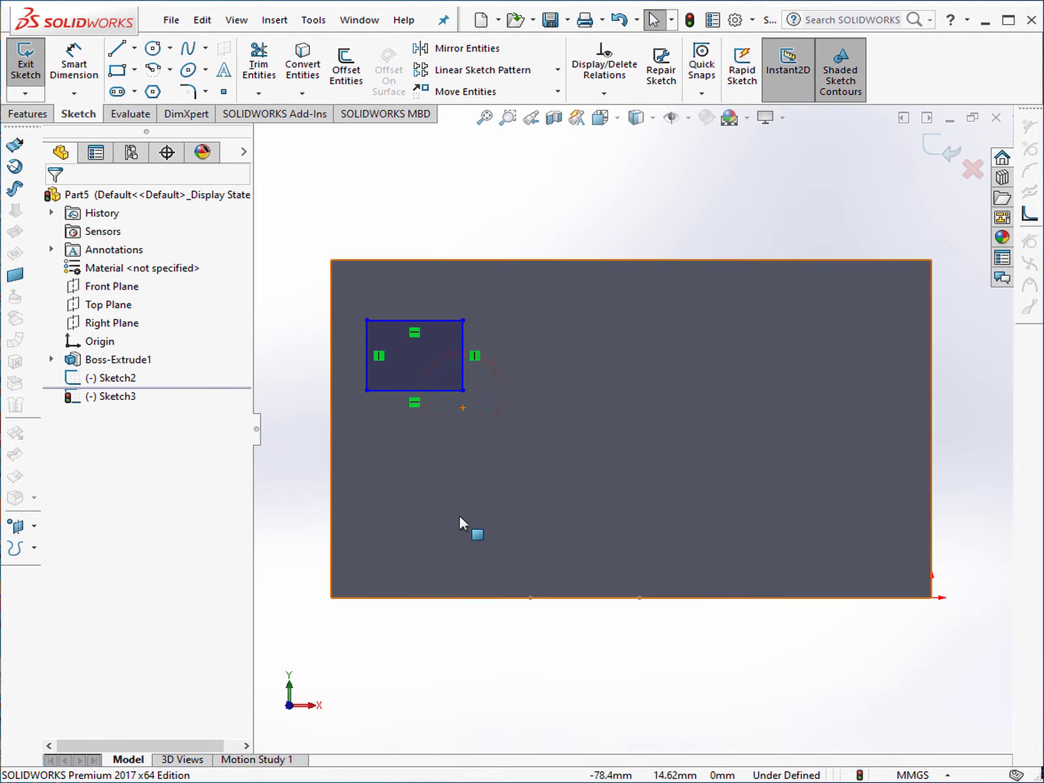
mouse_move(458, 515)
middle_mouse_down()
mouse_move(500, 360)
mouse_move(281, 233)
middle_mouse_up()
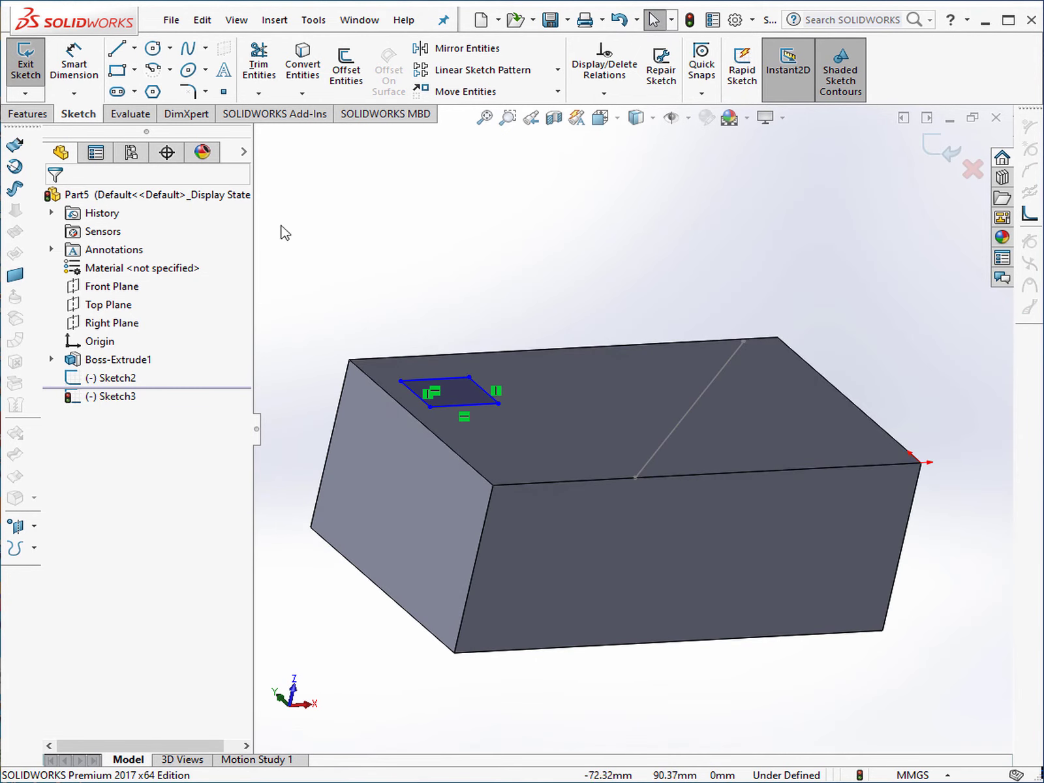
Step: Extrude the small rectangle 63 mm along the slanted sketch line
left_click(30, 115)
left_click(32, 65)
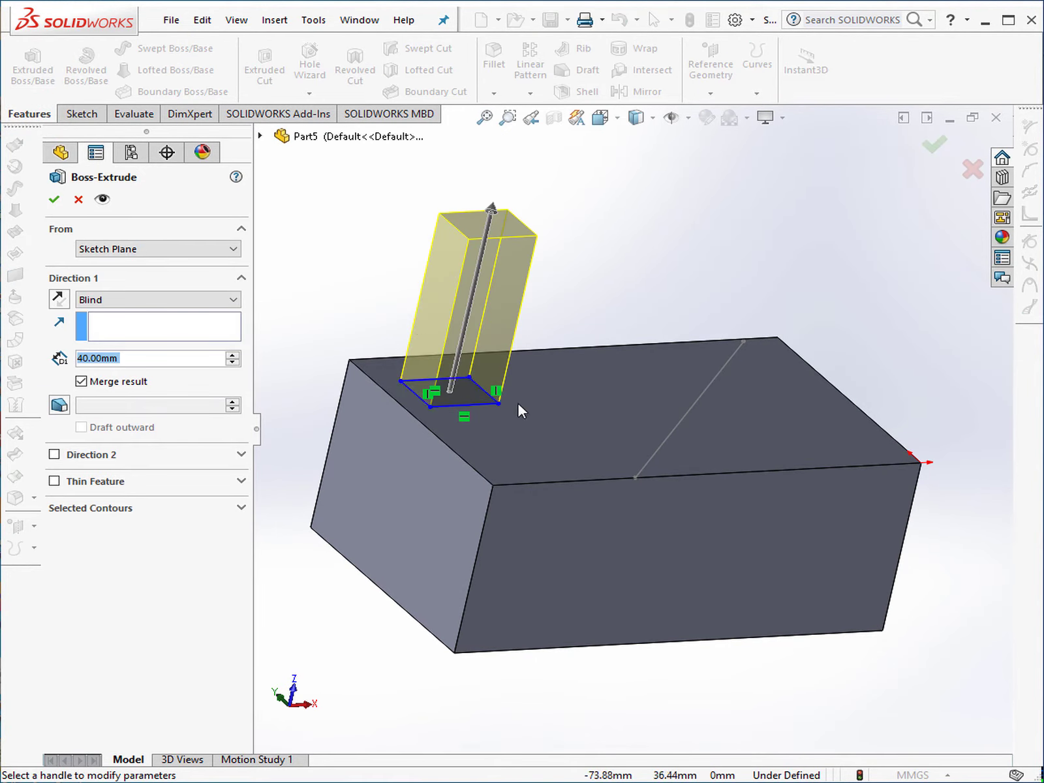
mouse_move(519, 410)
middle_mouse_down()
mouse_move(438, 335)
mouse_move(454, 324)
mouse_move(450, 359)
mouse_move(461, 367)
mouse_move(458, 353)
middle_mouse_up()
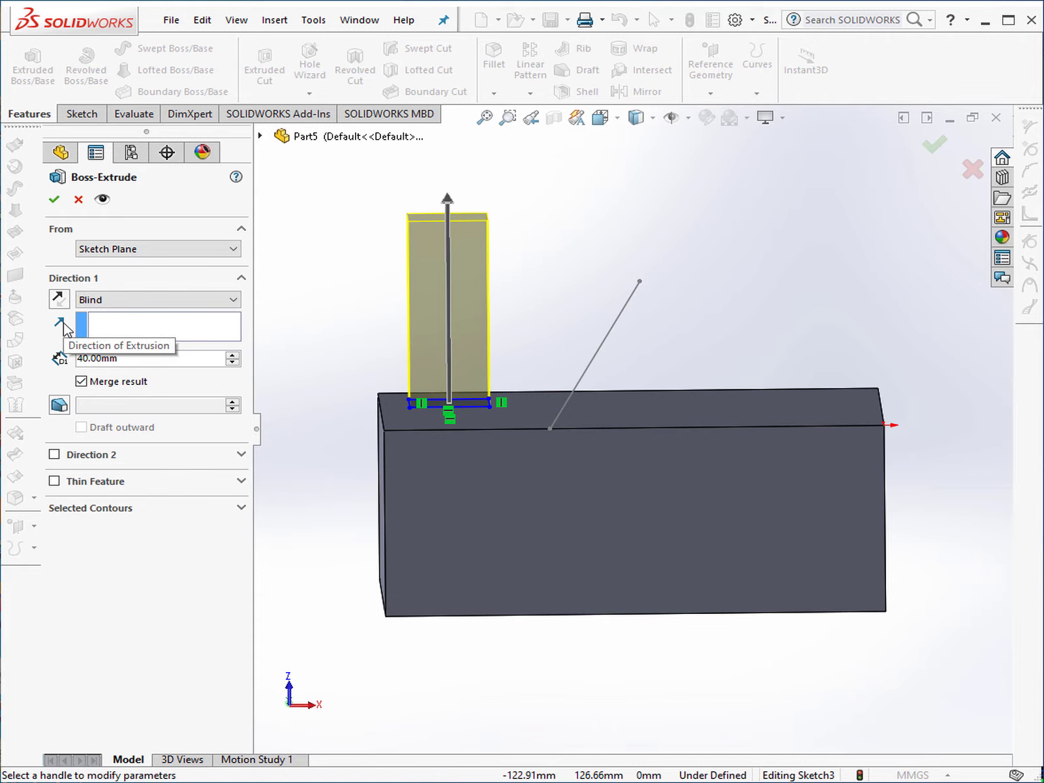
left_click(119, 330)
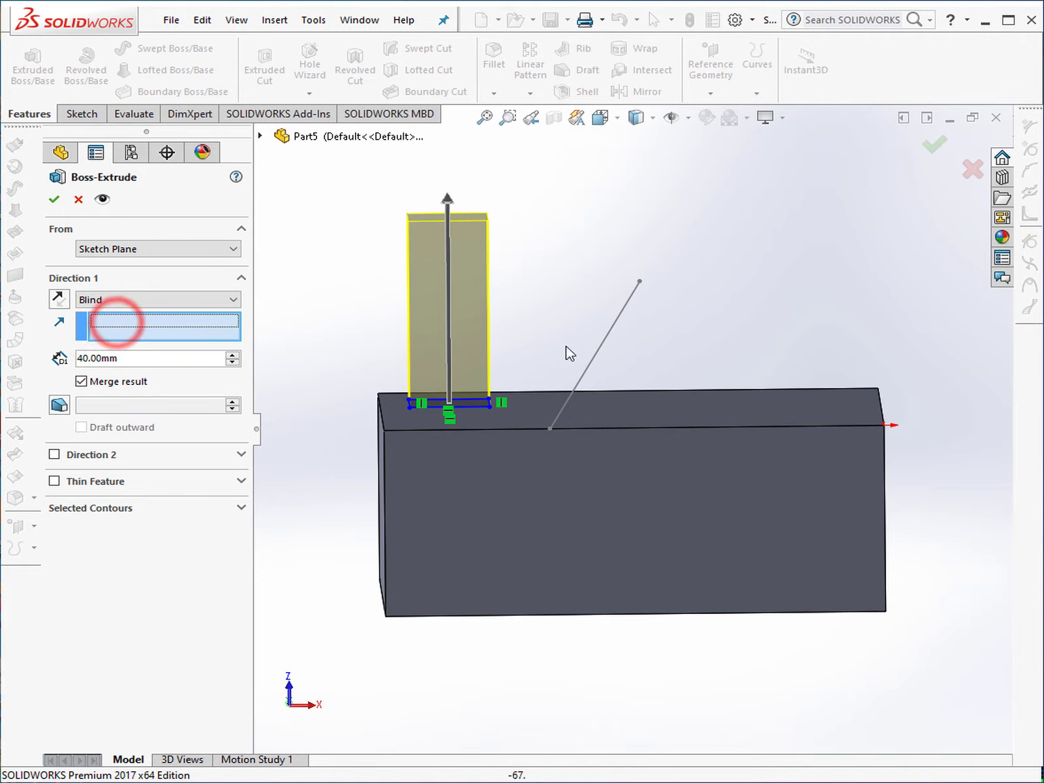
left_click(617, 324)
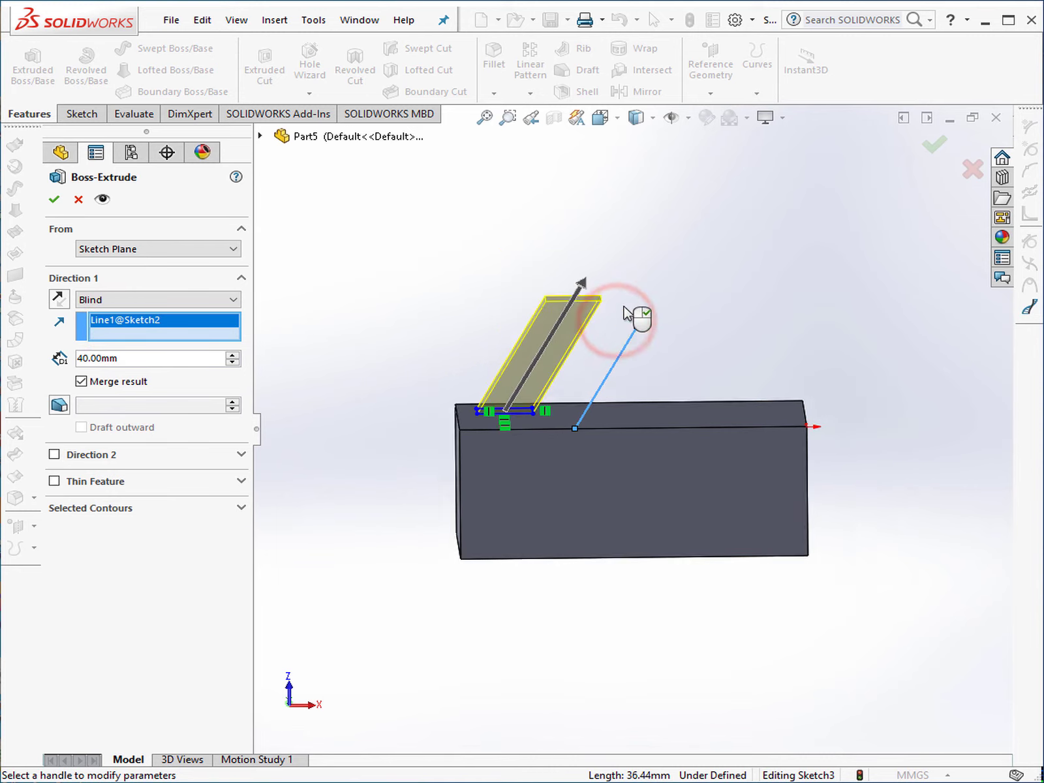
left_click_drag(561, 316, 559, 305)
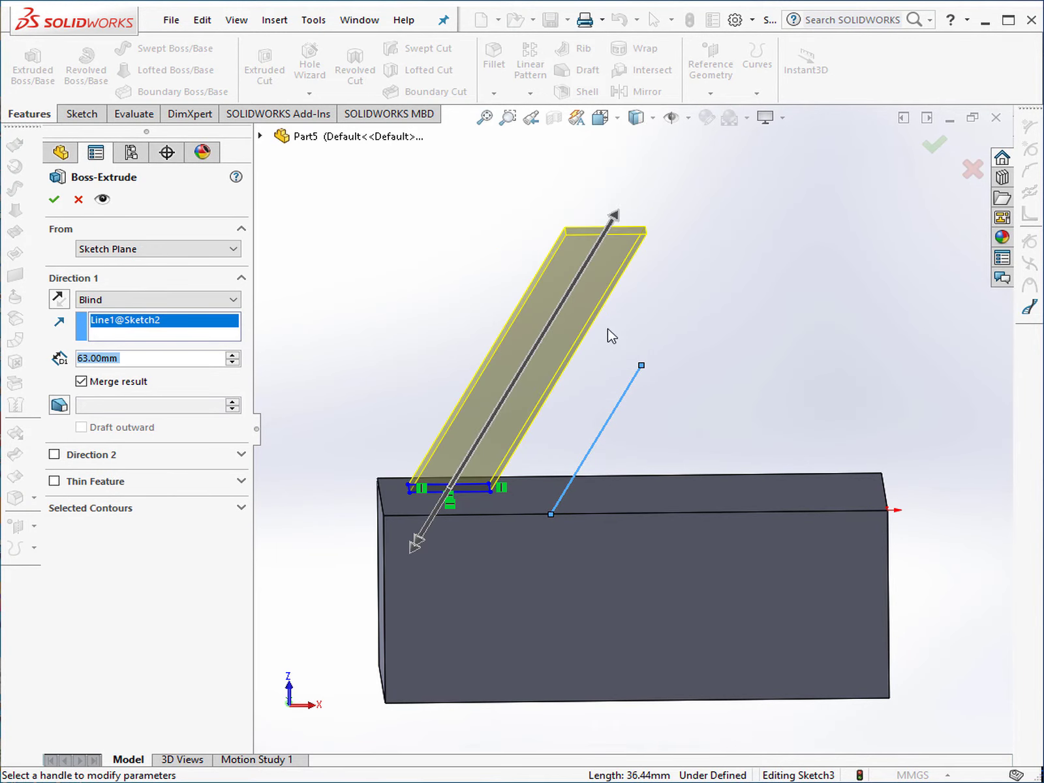
left_click(934, 143)
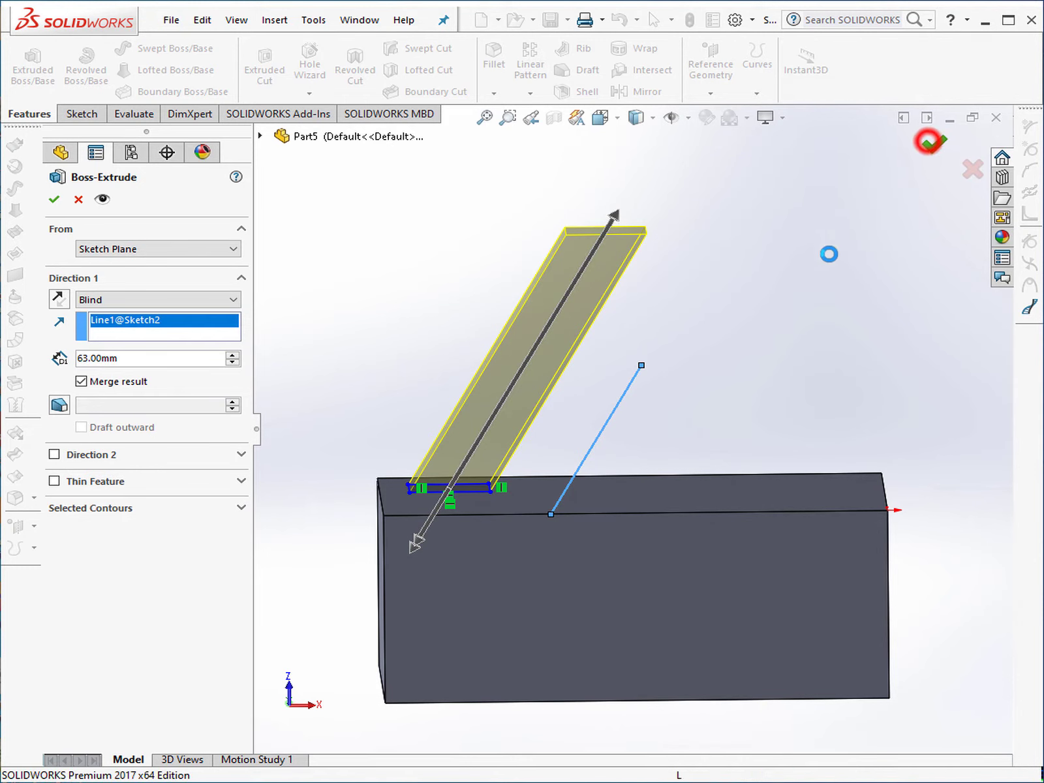
middle_click_drag(582, 437, 619, 359)
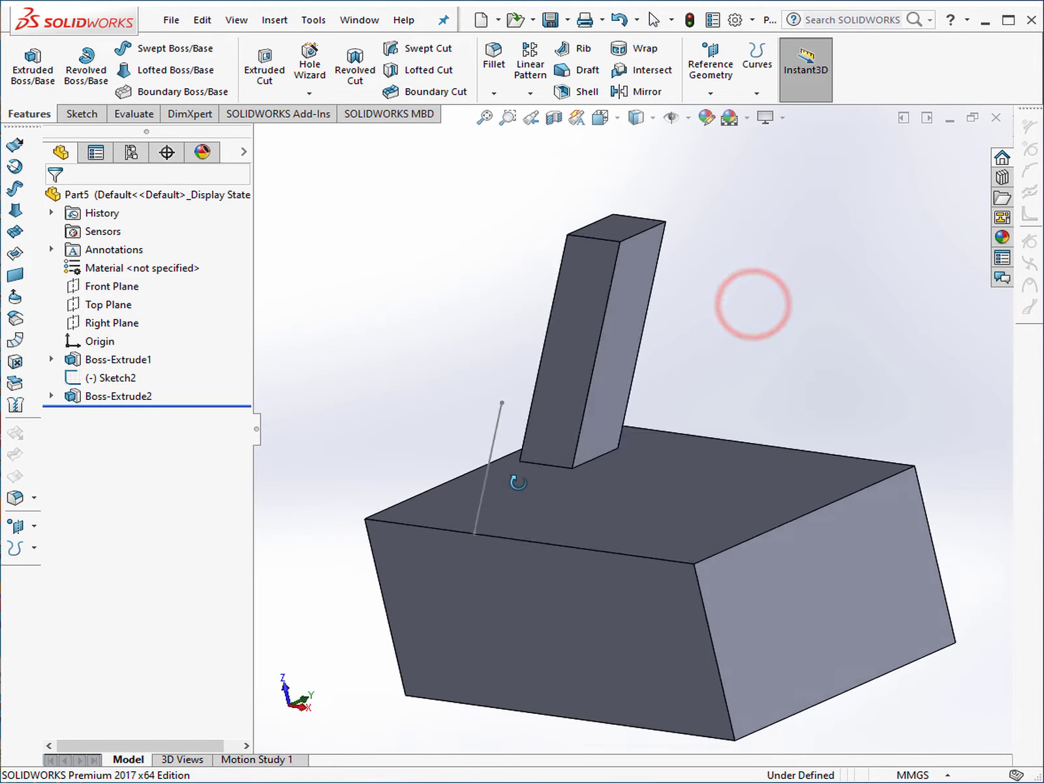
Step: Draw a corner rectangle on the block's bottom face
left_click(648, 432)
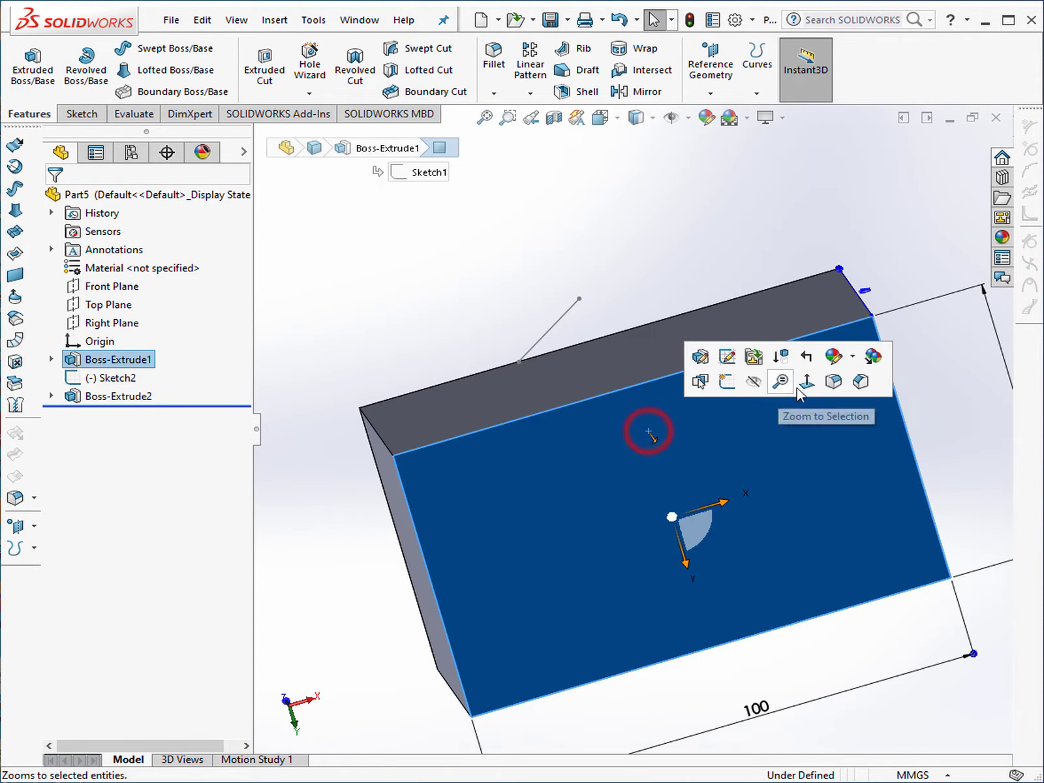
left_click(800, 380)
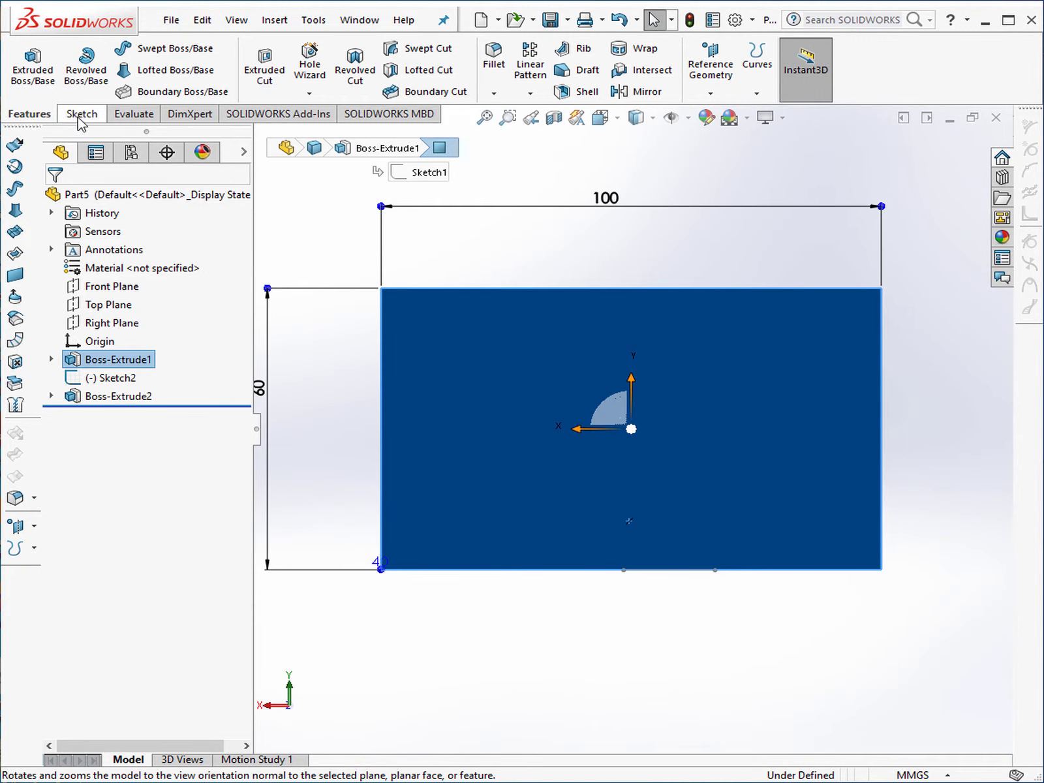
left_click(80, 115)
left_click(118, 69)
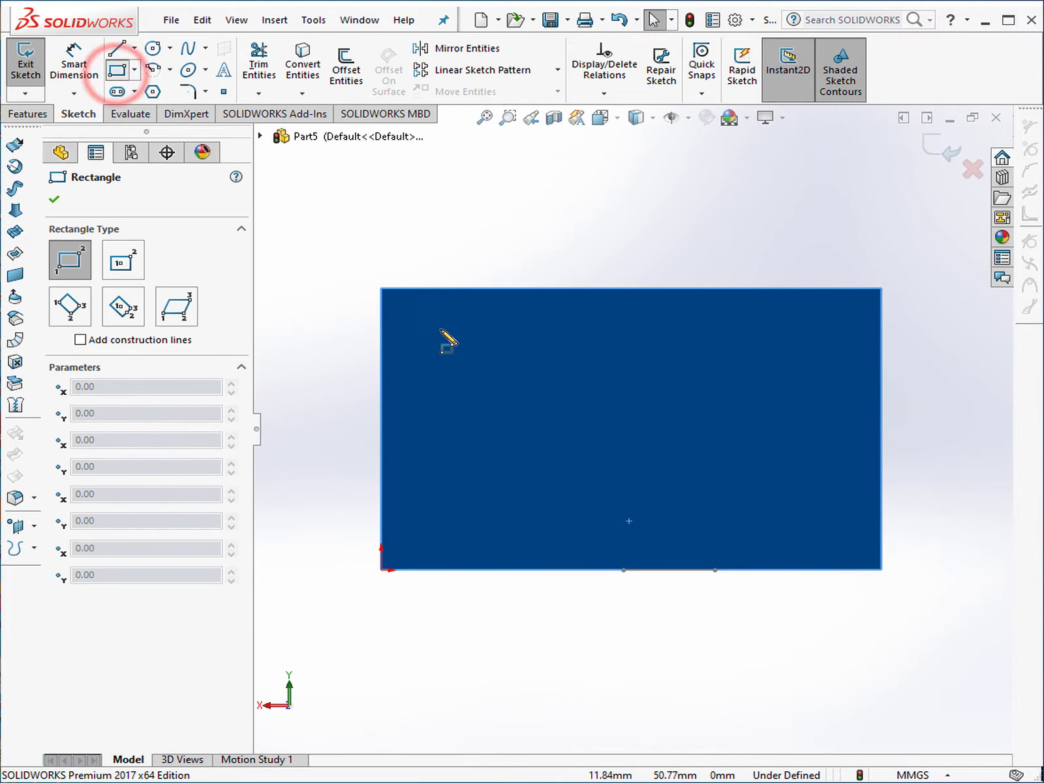
left_click(434, 327)
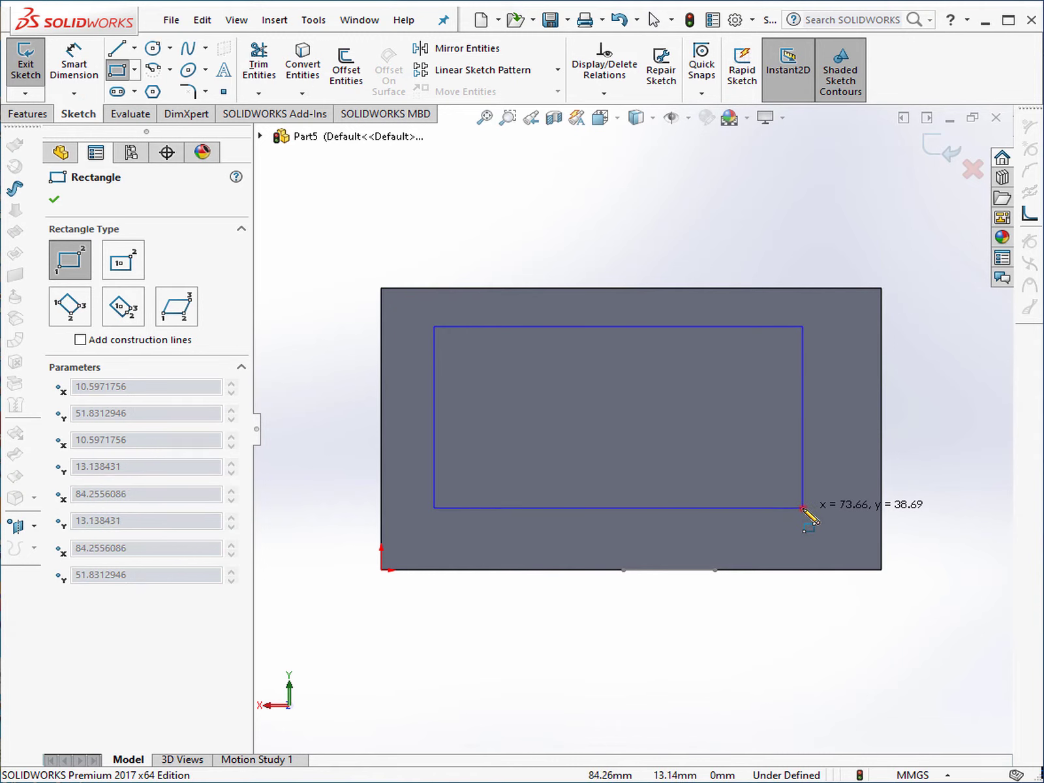
left_click(803, 507)
Step: Dimension the rectangle 10 mm from the block's top and bottom edges
left_click(74, 66)
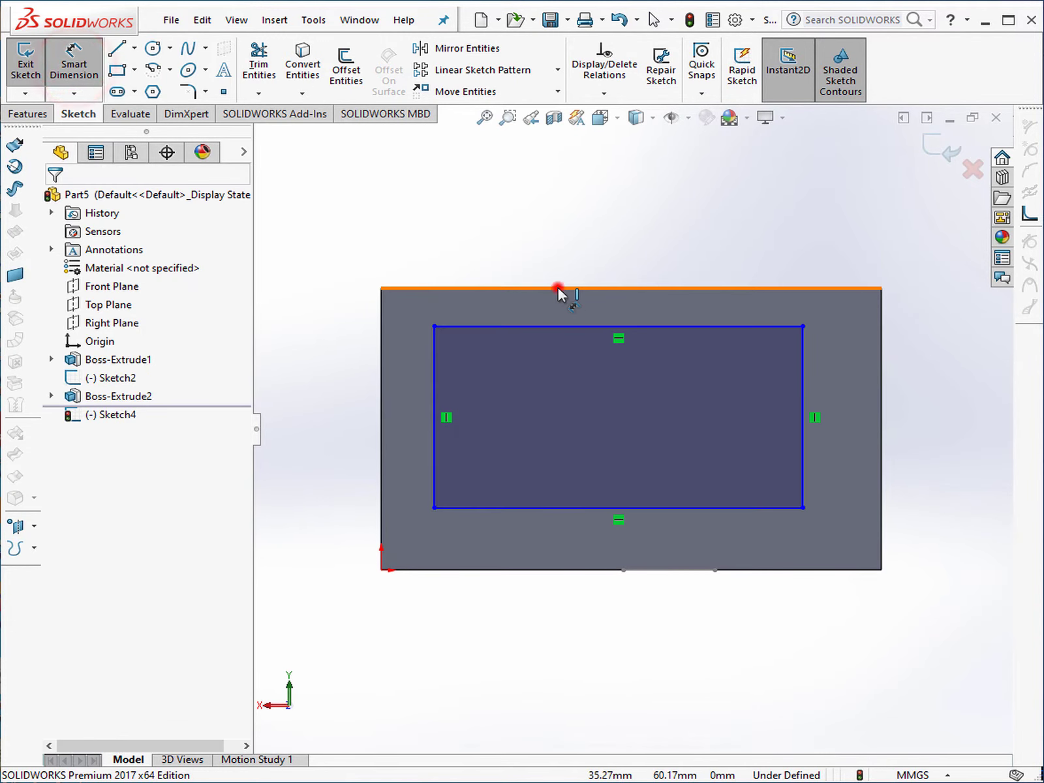
left_click(547, 325)
left_click(551, 232)
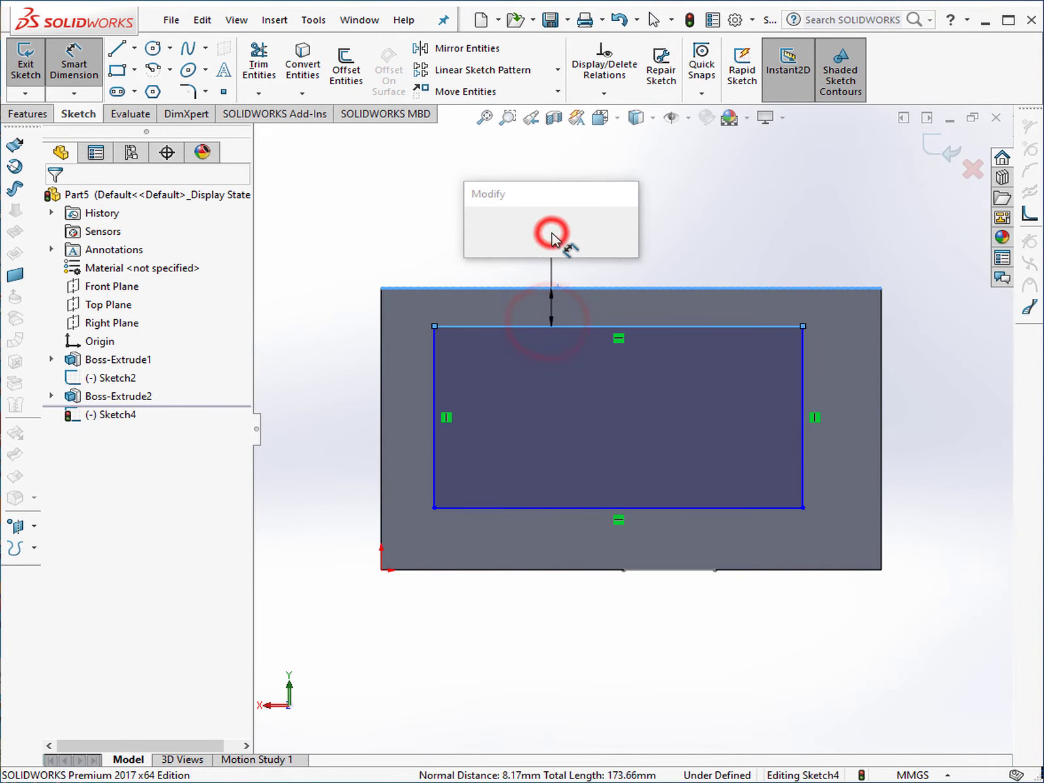
type("10")
key("Return")
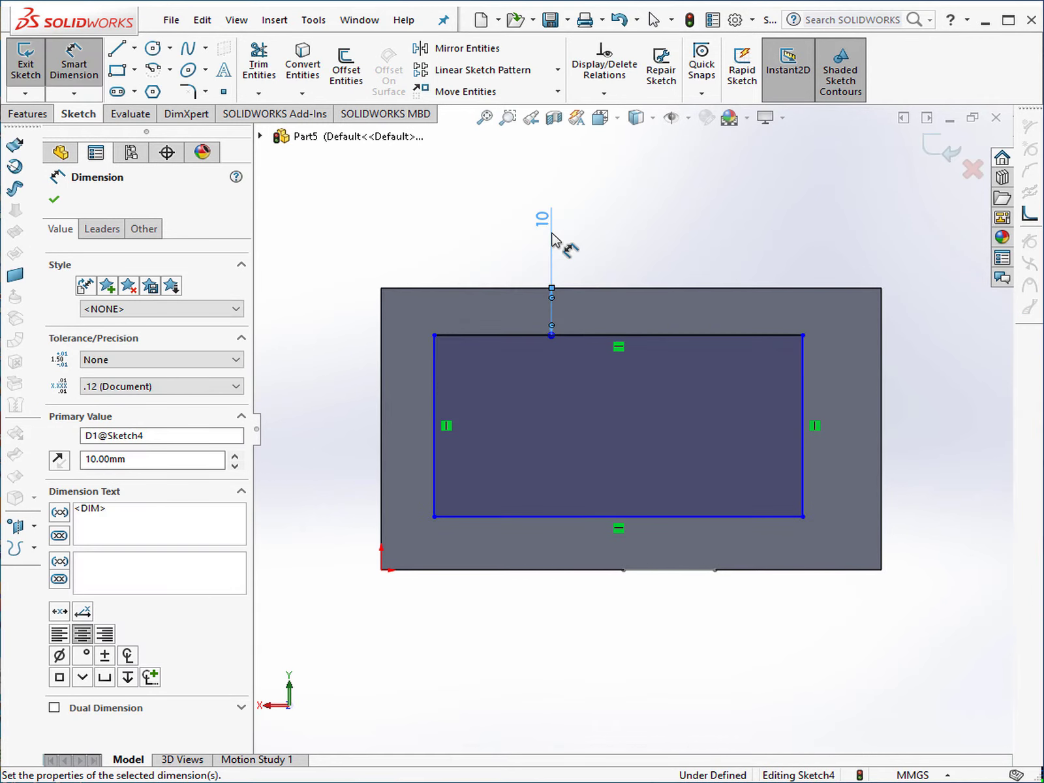
left_click(586, 517)
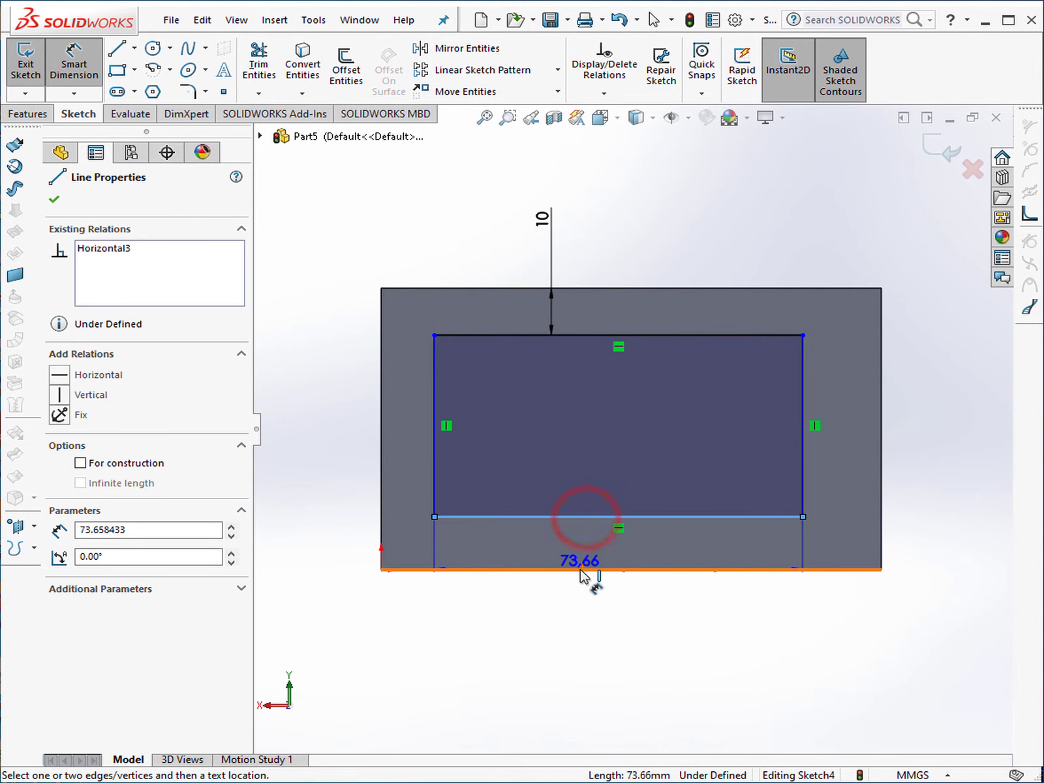
left_click(580, 569)
left_click(581, 627)
type("10")
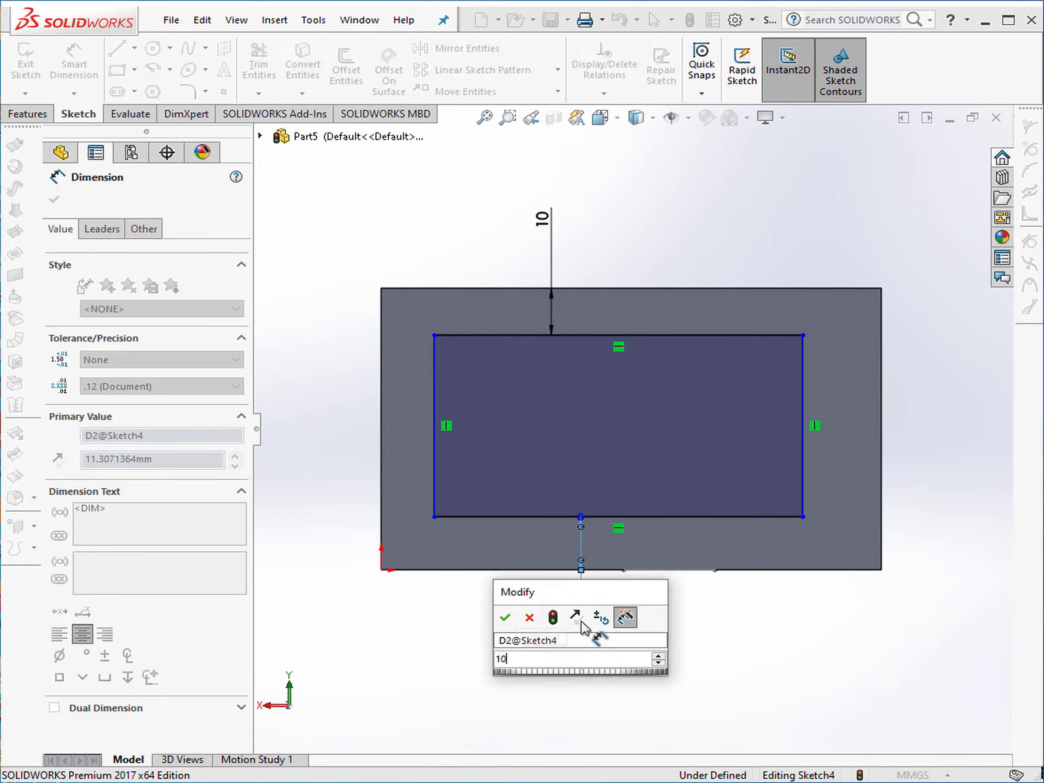
key("Return")
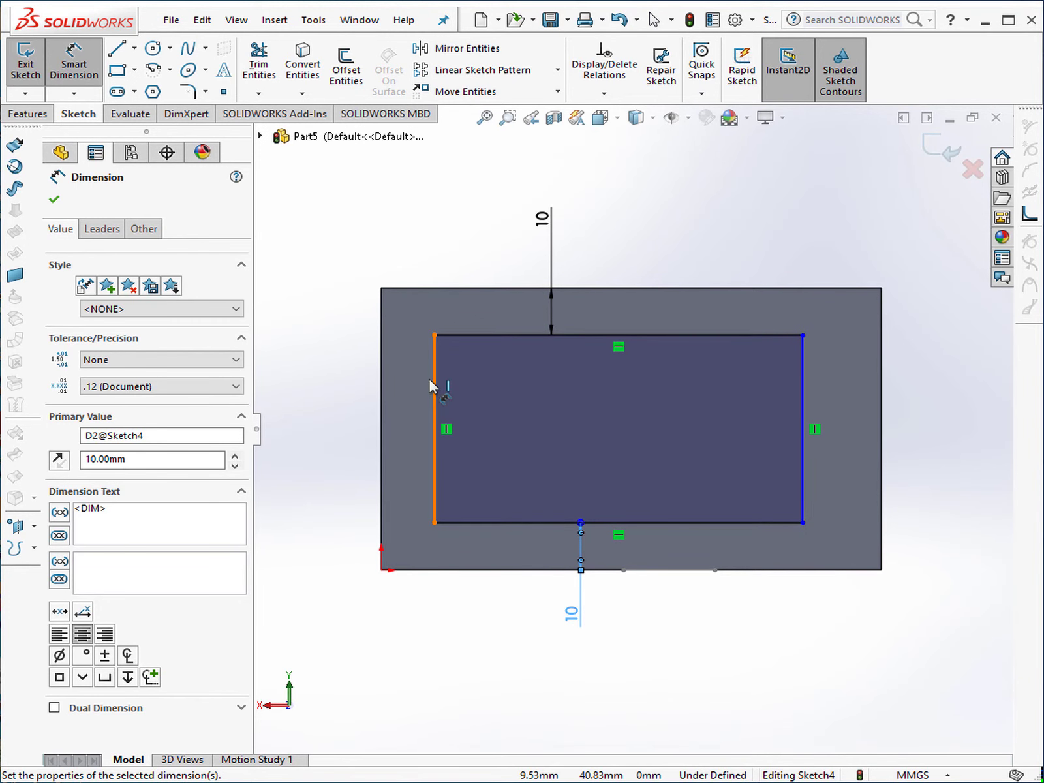
Step: Add 10 mm offsets from the left and right edges to fully define the rectangle
left_click(433, 380)
left_click(380, 391)
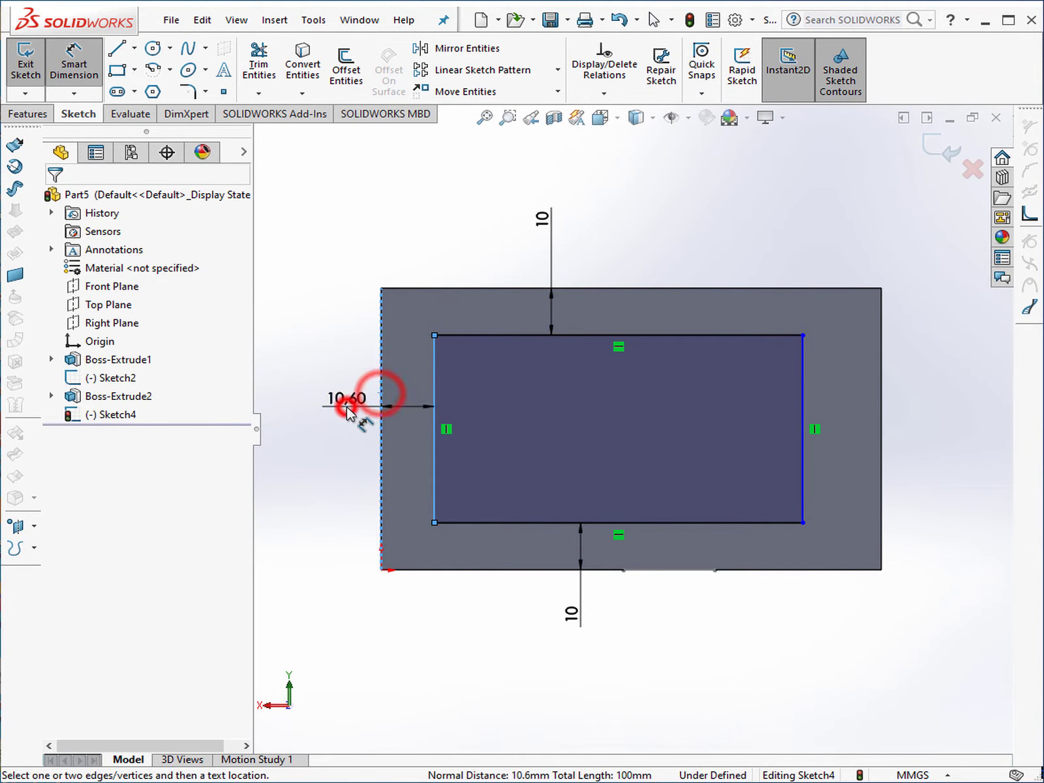
left_click(346, 410)
type("10")
key("Return")
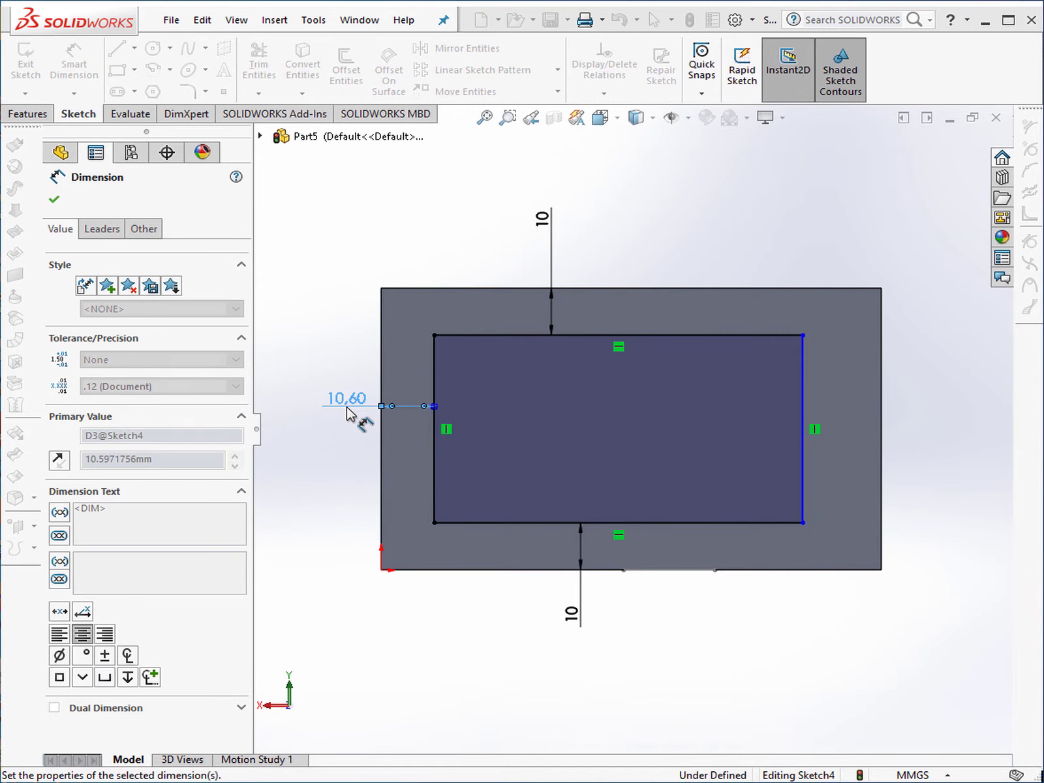
left_click(803, 374)
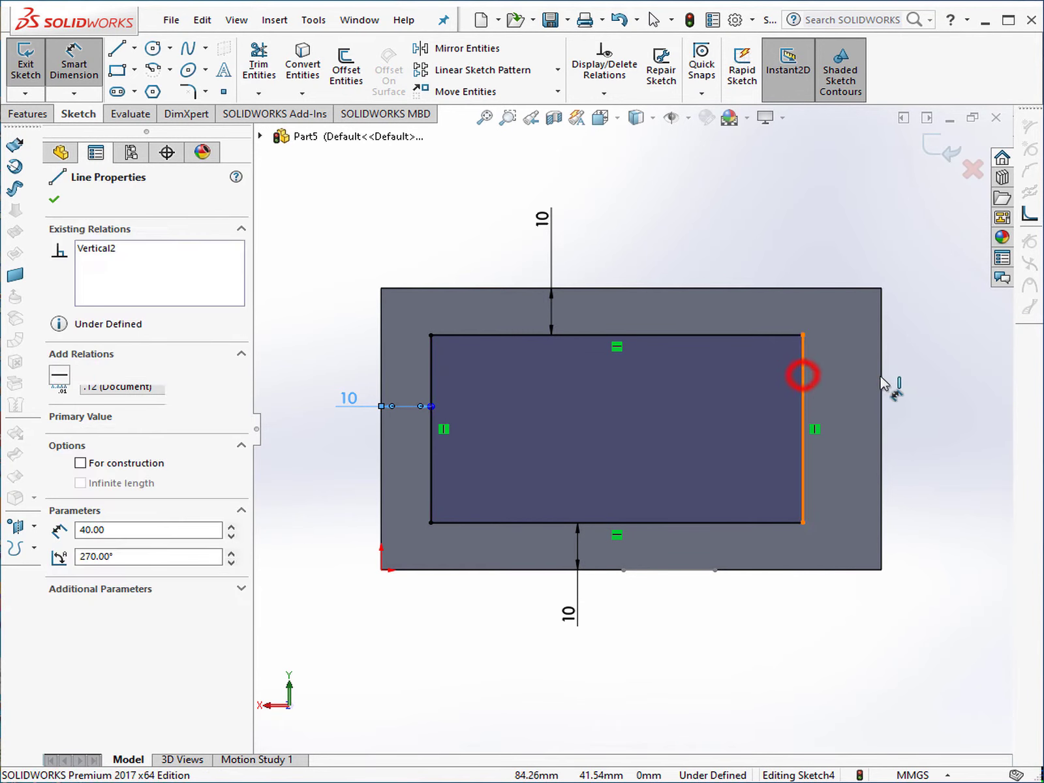
left_click(882, 377)
left_click(950, 410)
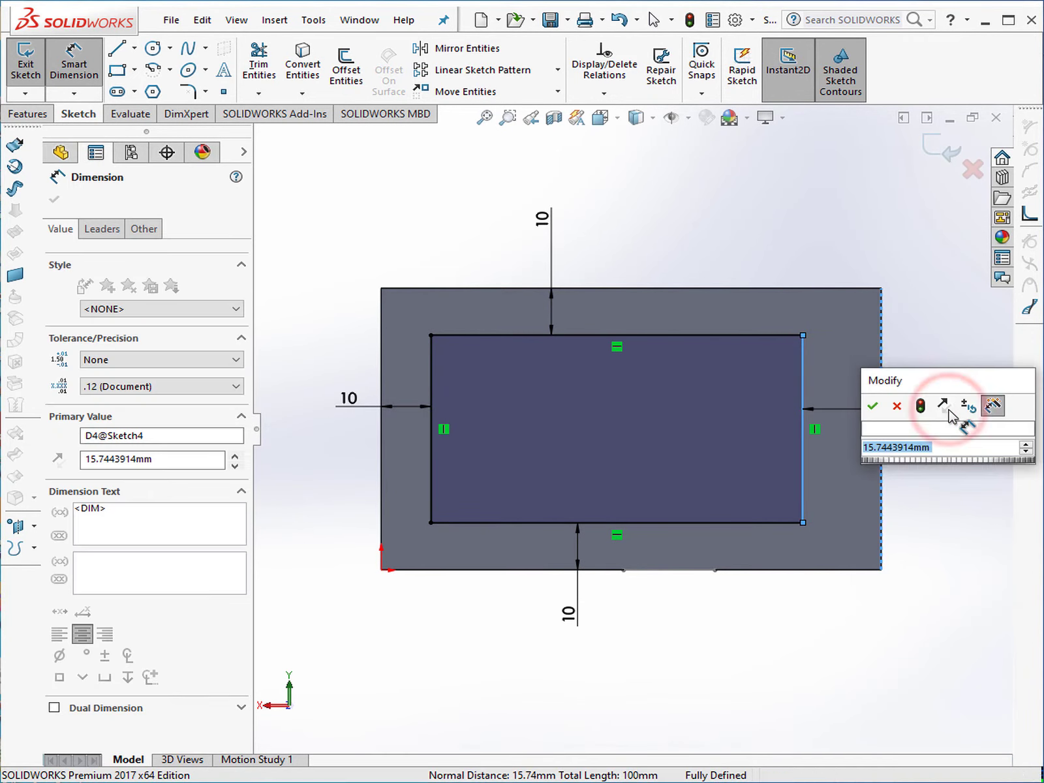
type("1")
key("Return")
scroll(781, 431, "up", 2)
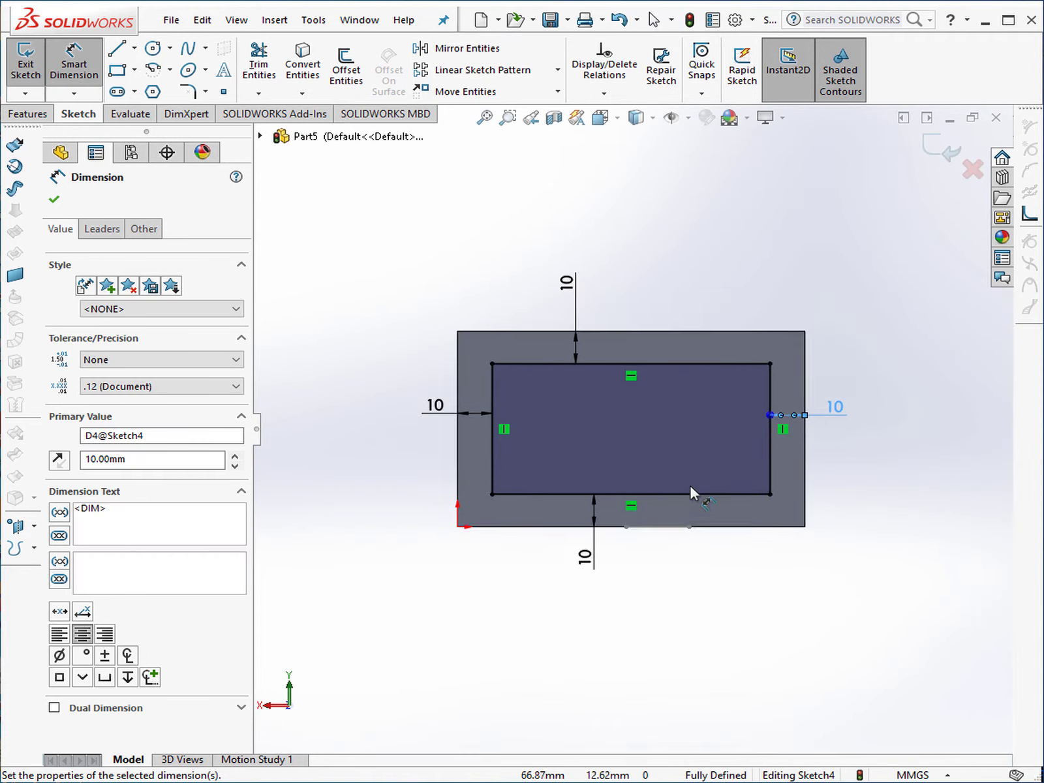
middle_click_drag(692, 492, 179, 196)
left_click(19, 114)
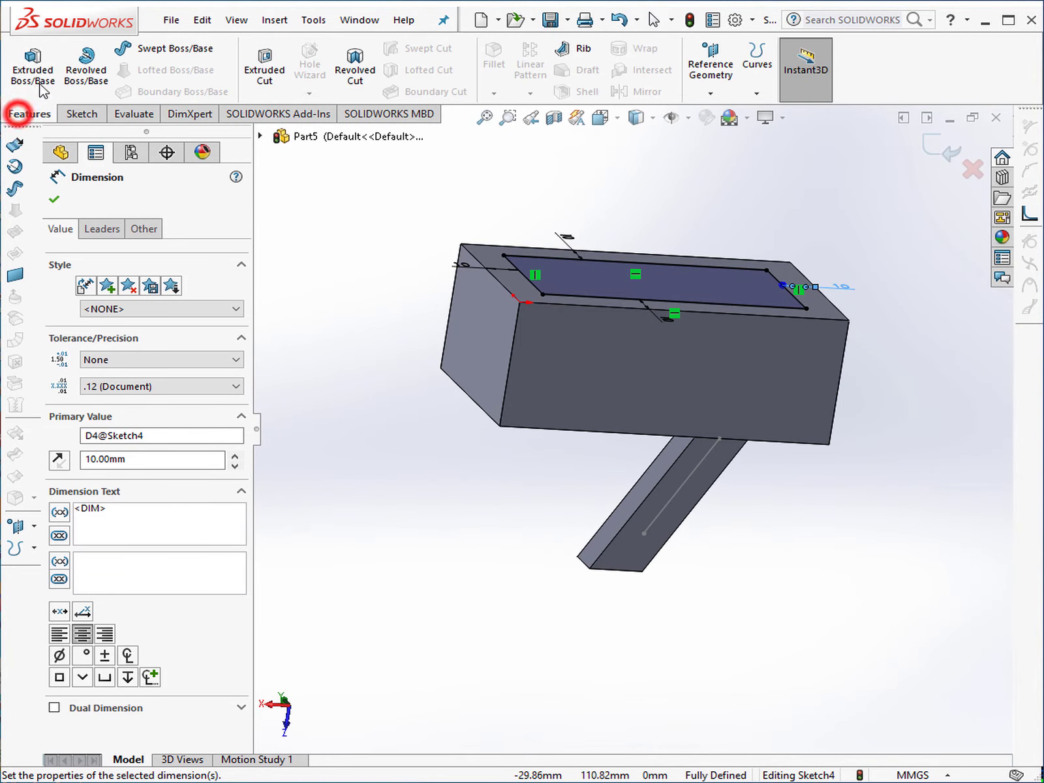
Step: Extrude the inset rectangle 20 mm with a 10° inward draft
left_click(37, 70)
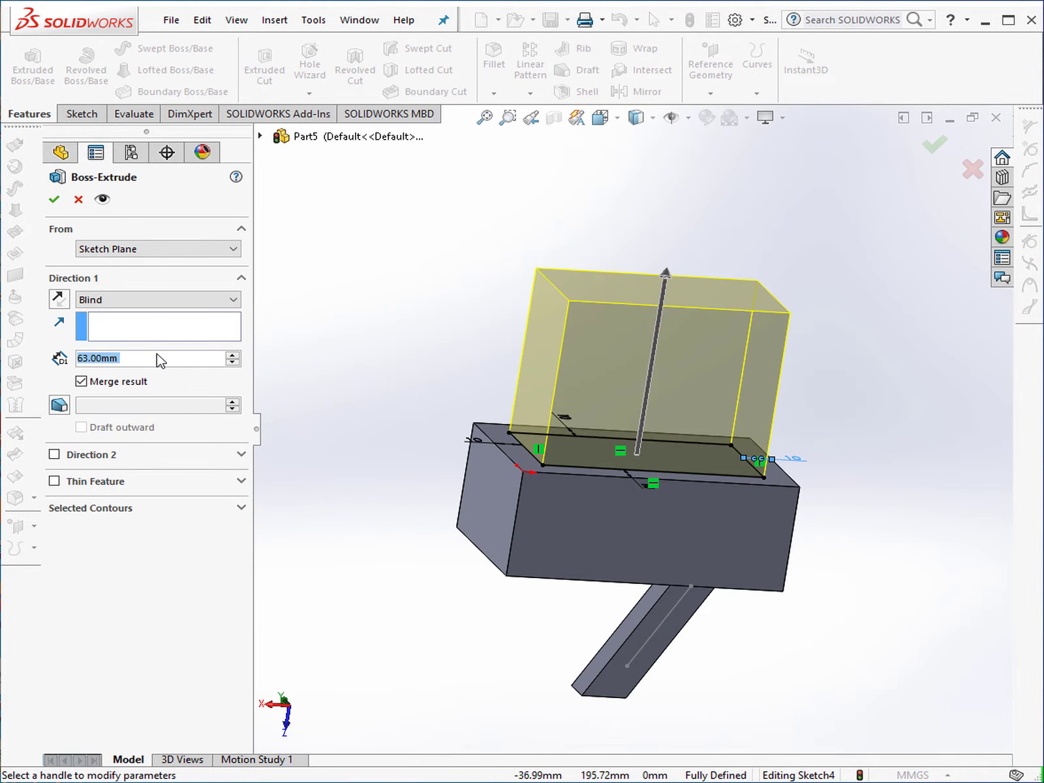
type("20")
key("Return")
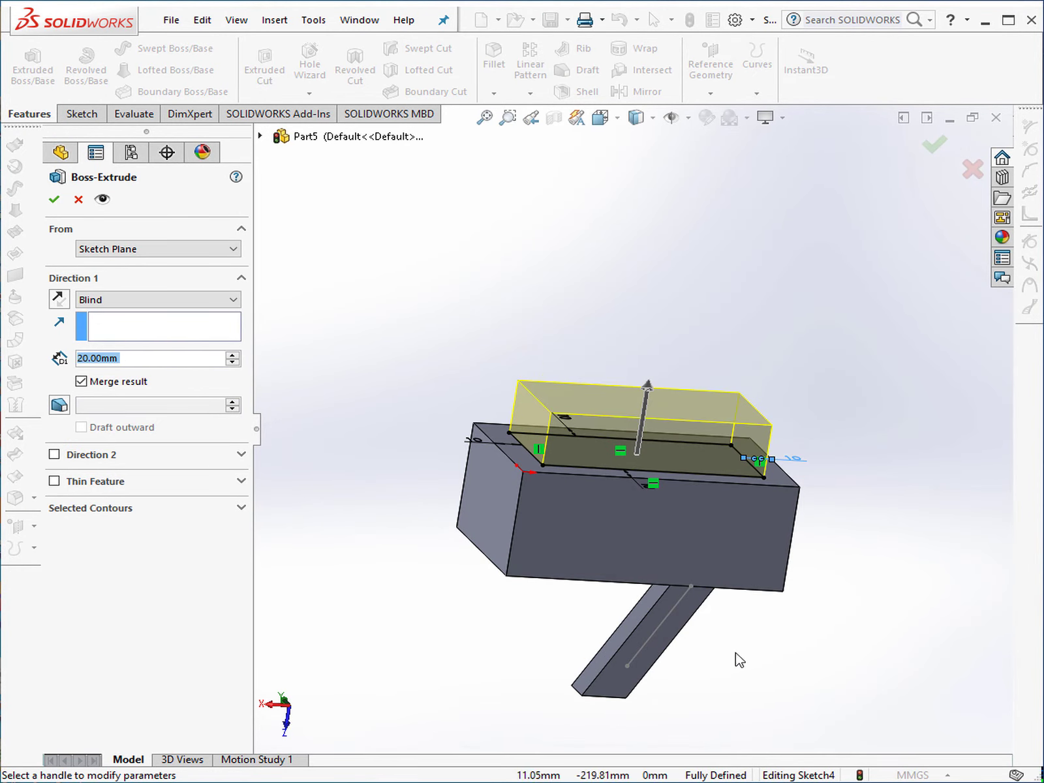
mouse_move(652, 525)
middle_mouse_down()
mouse_move(630, 671)
mouse_move(641, 694)
mouse_move(630, 671)
mouse_move(660, 432)
middle_mouse_up()
scroll(656, 428, "down", 2)
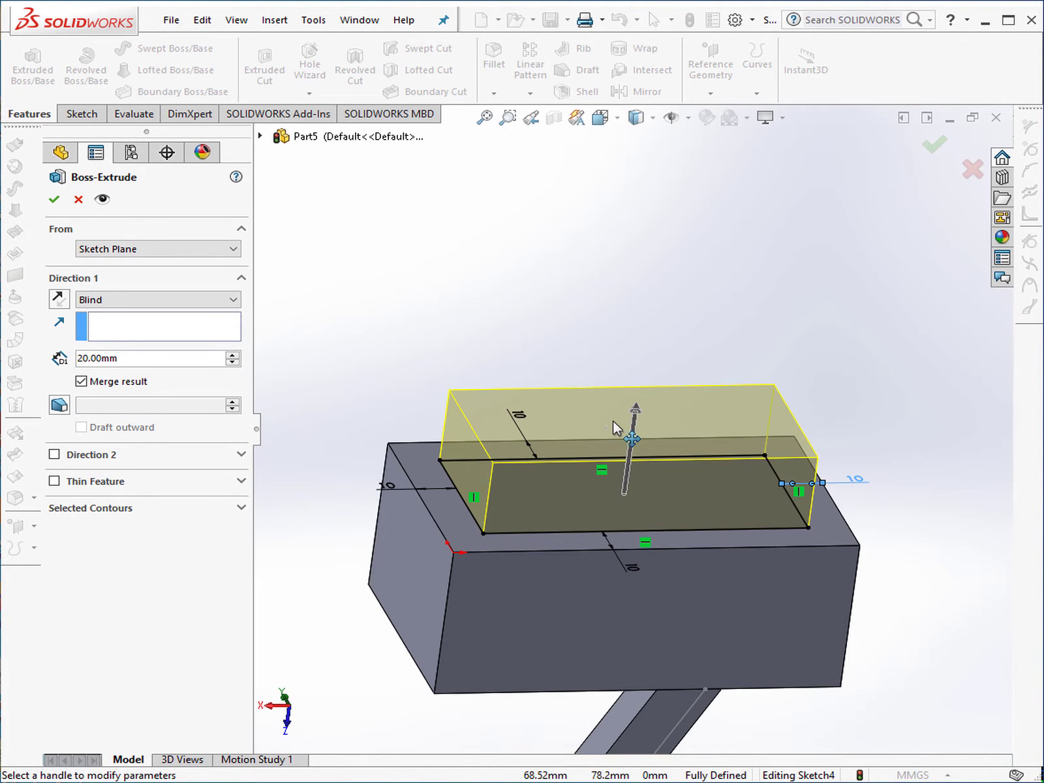
left_click(59, 405)
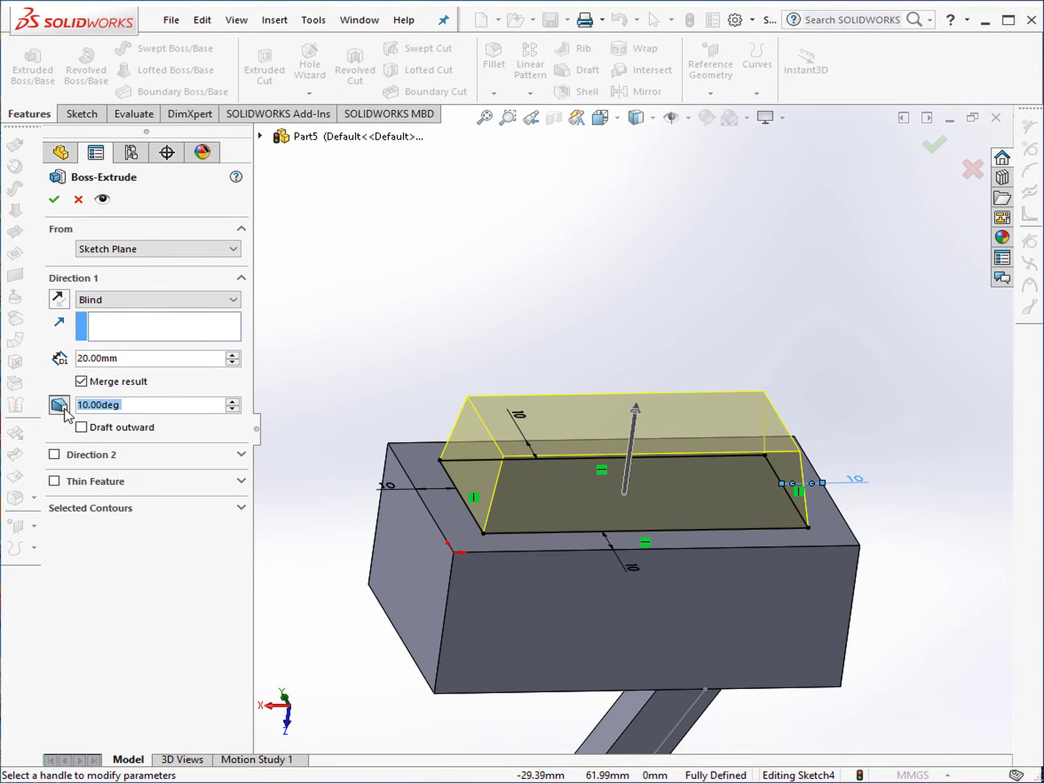
left_click(81, 428)
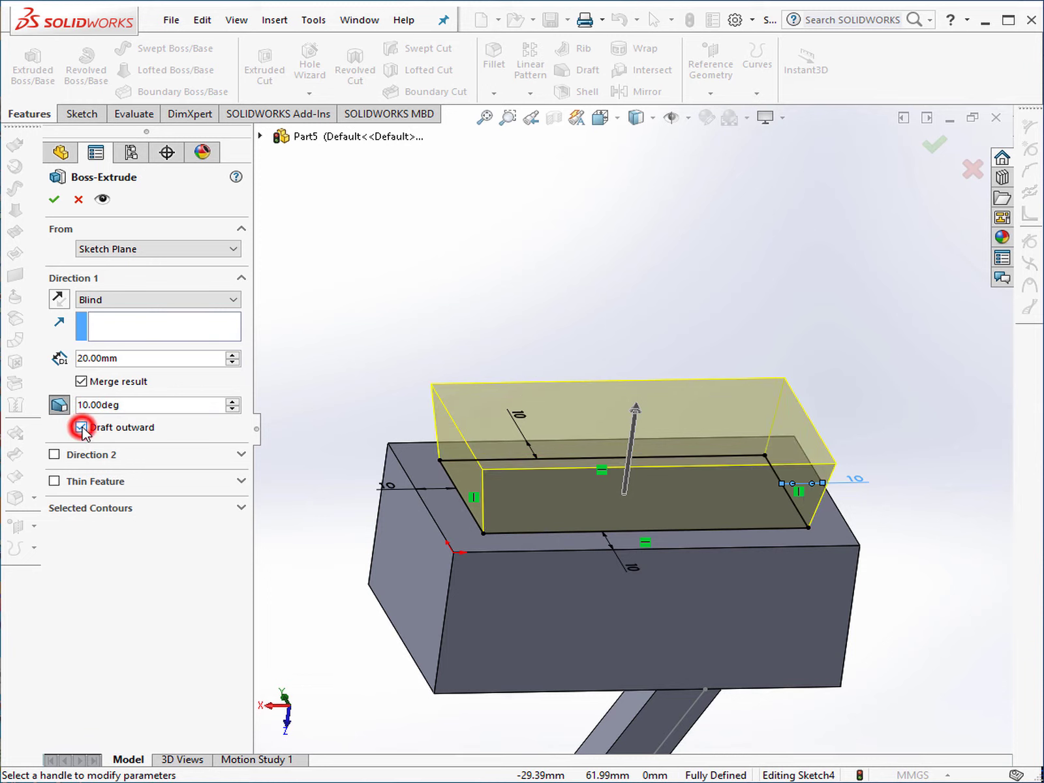
left_click(81, 428)
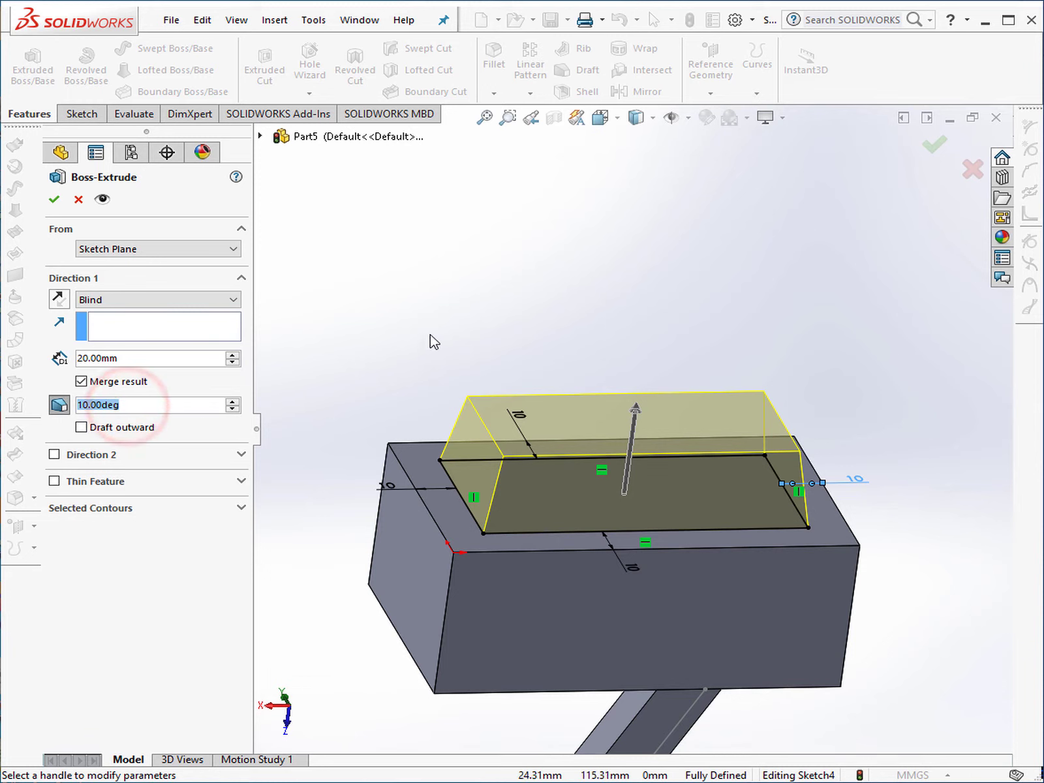
left_click(935, 145)
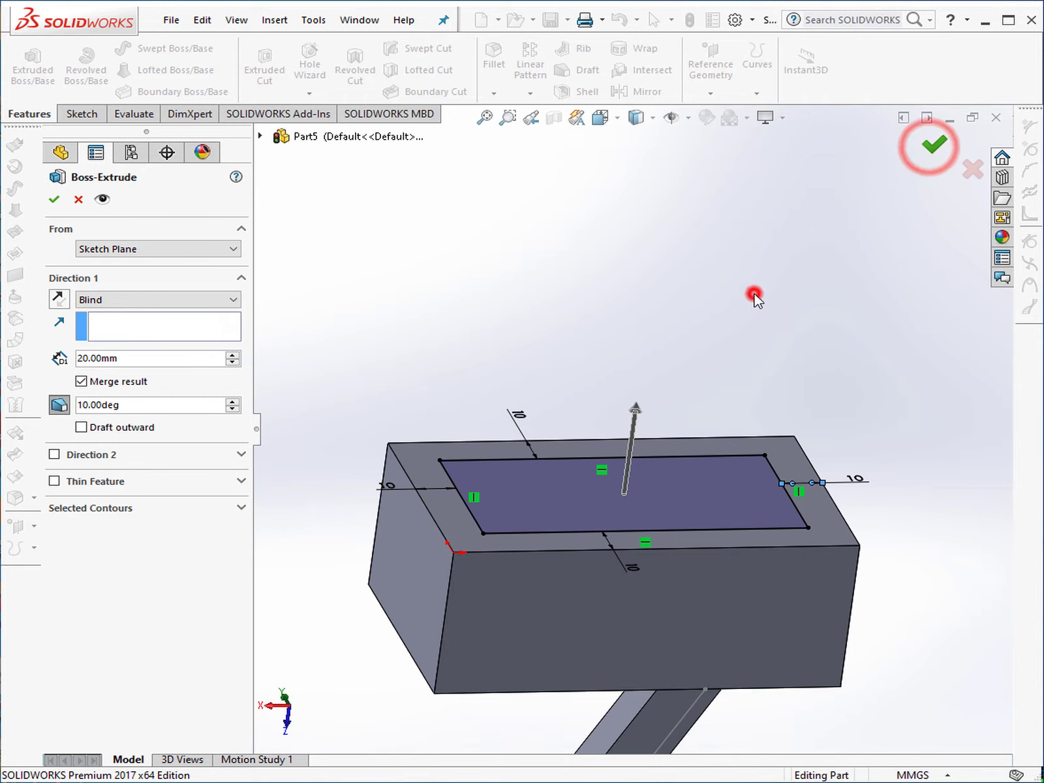
scroll(658, 395, "up", 3)
middle_click_drag(611, 312, 592, 521)
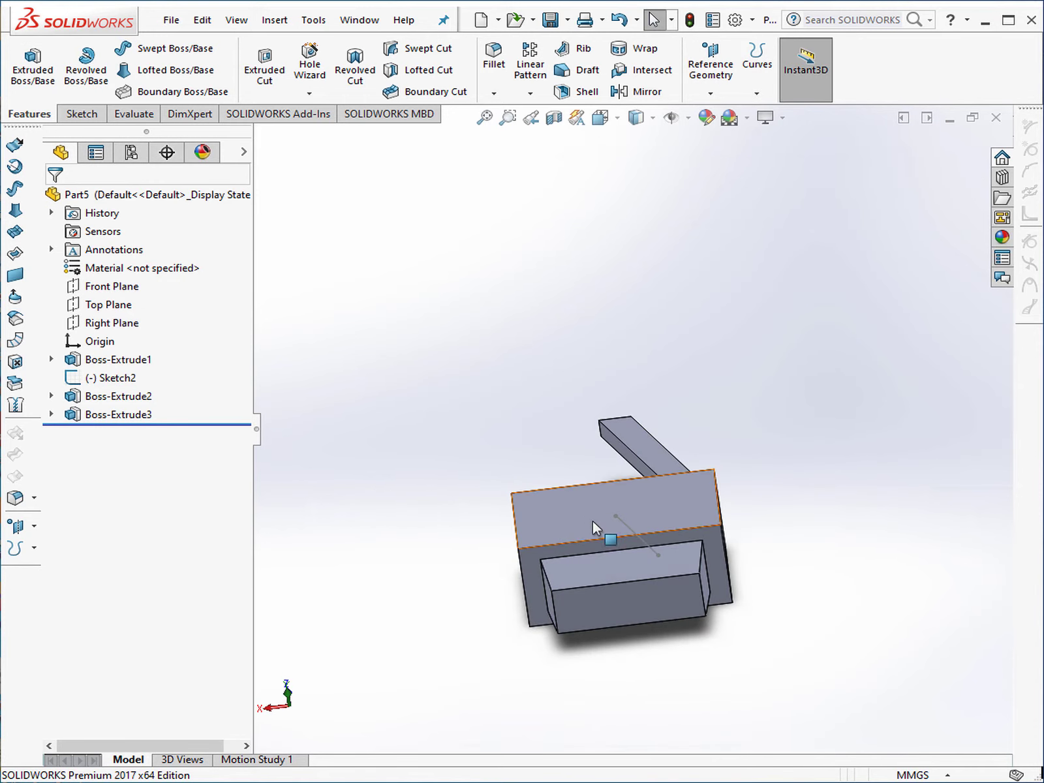
Step: Turn the view square-on to the block's front face, then clear the selection
left_click(587, 513)
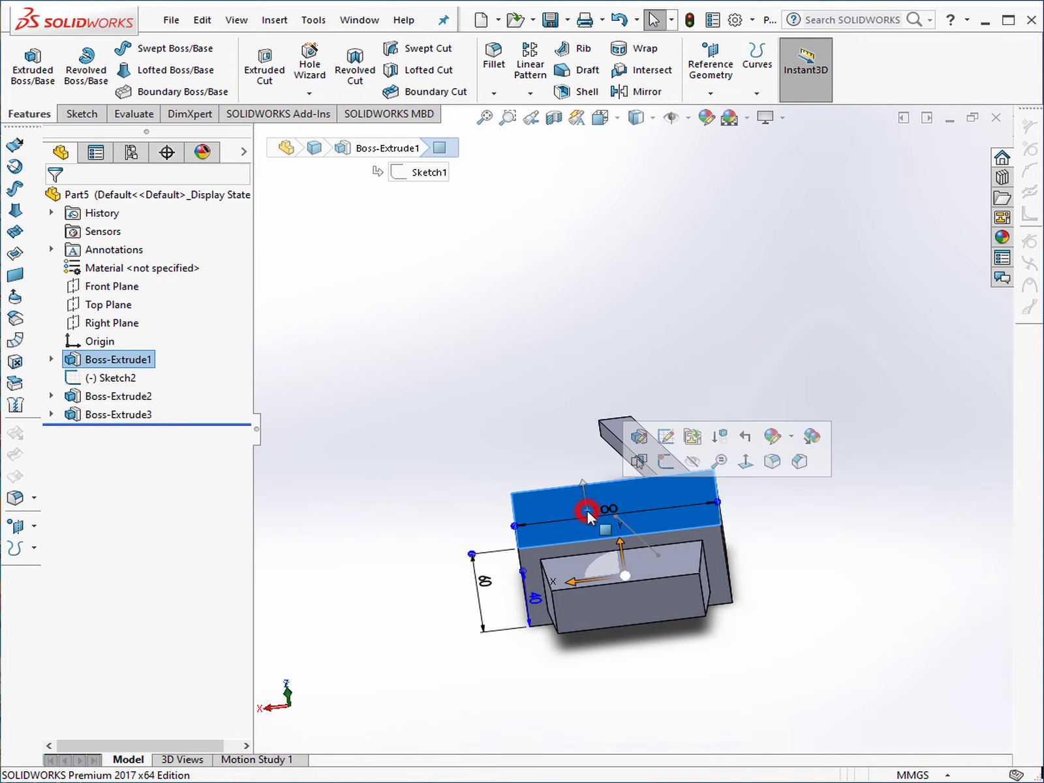
left_click(744, 462)
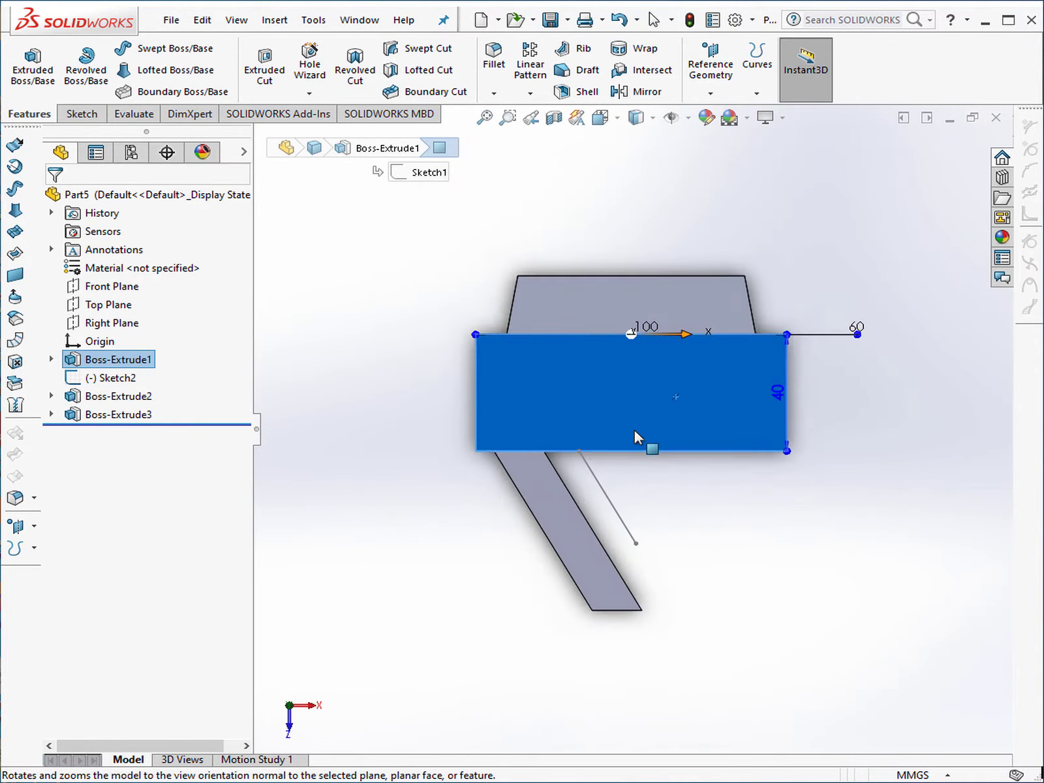
mouse_move(634, 429)
middle_mouse_down()
mouse_move(644, 167)
mouse_move(549, 521)
middle_mouse_up()
left_click(549, 521)
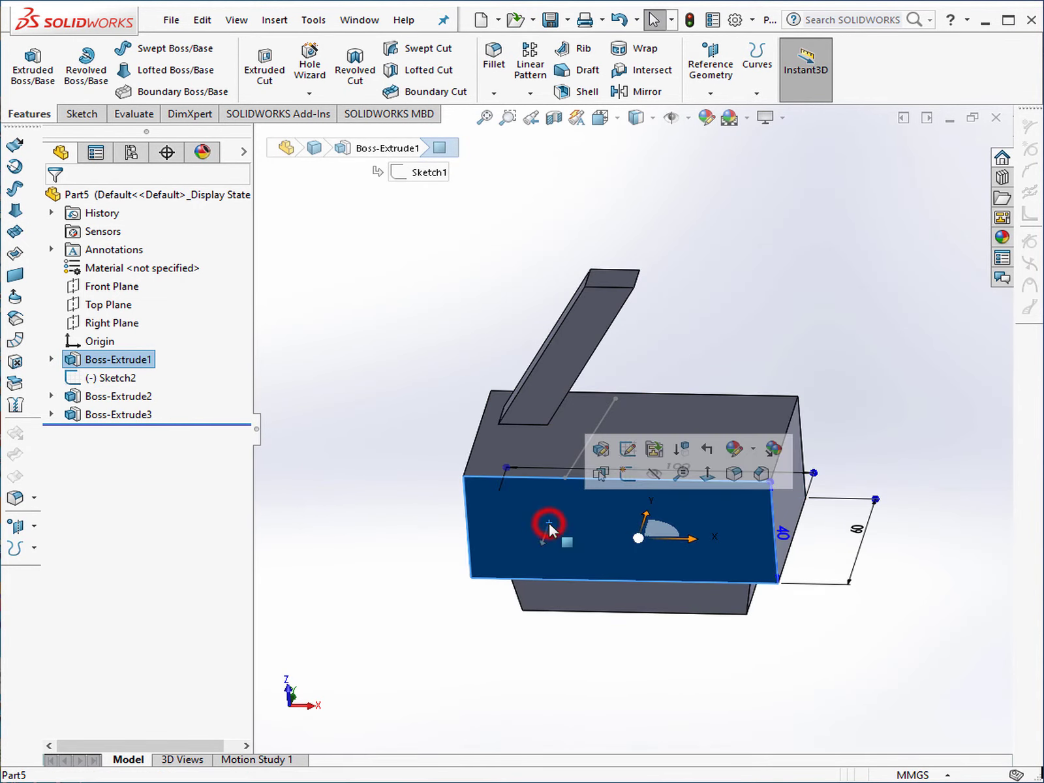
left_click(707, 473)
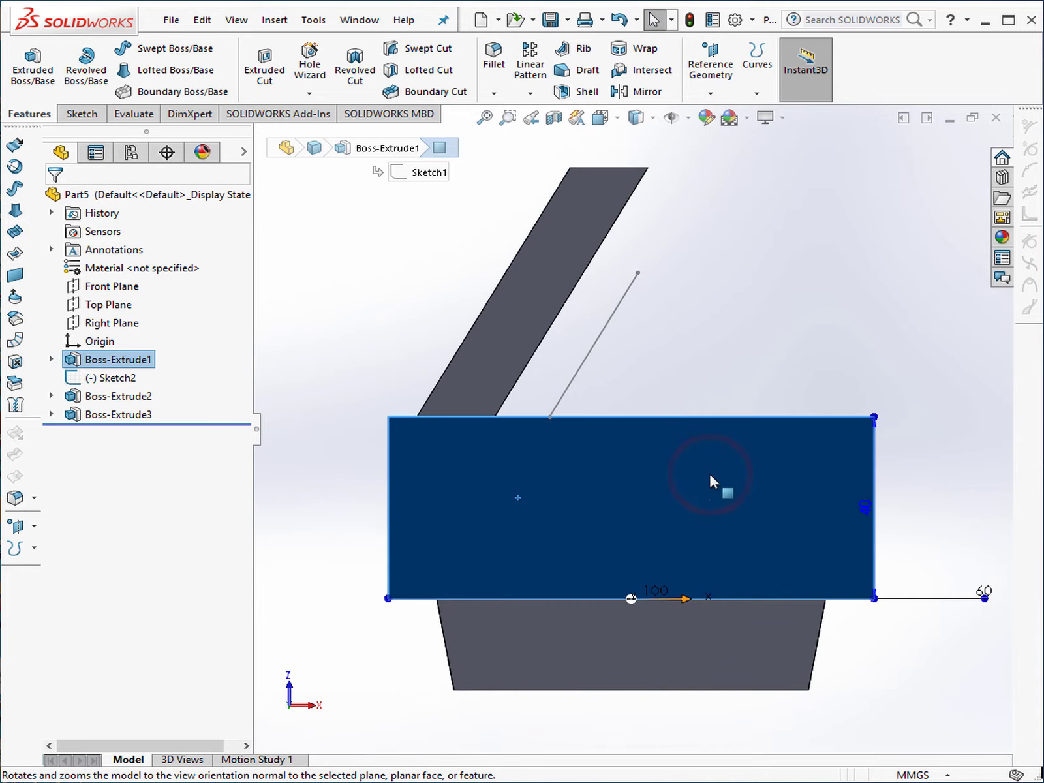
left_click(832, 354)
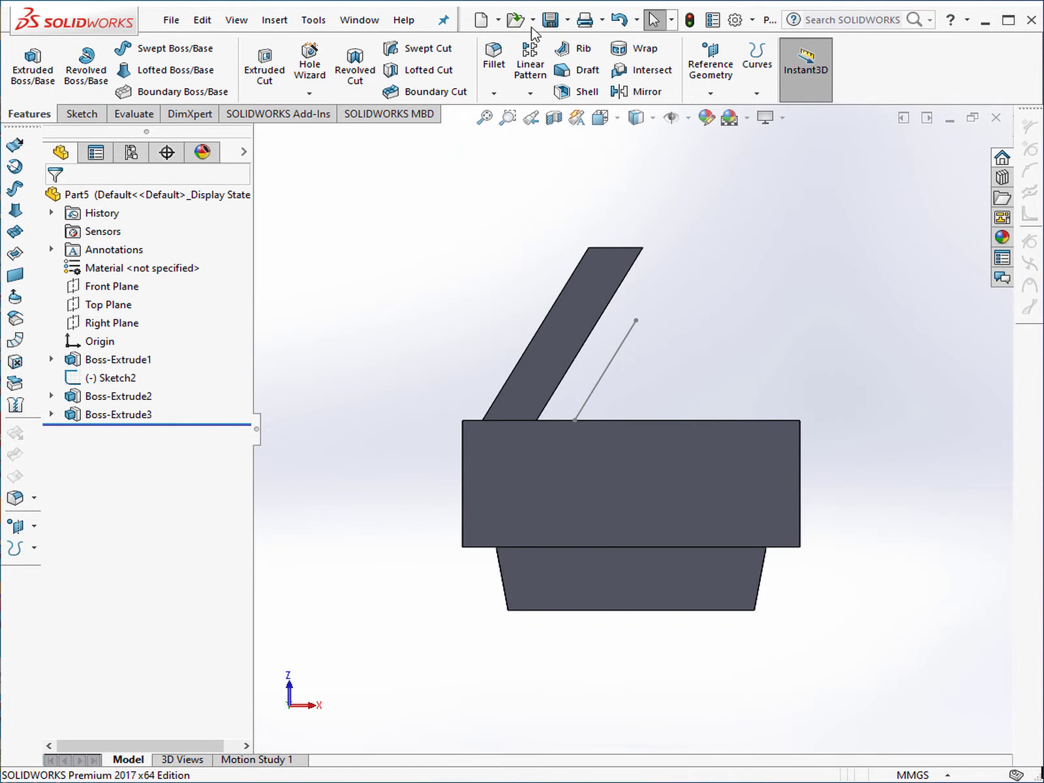
Step: Create a new part document
left_click(482, 21)
left_click(396, 412)
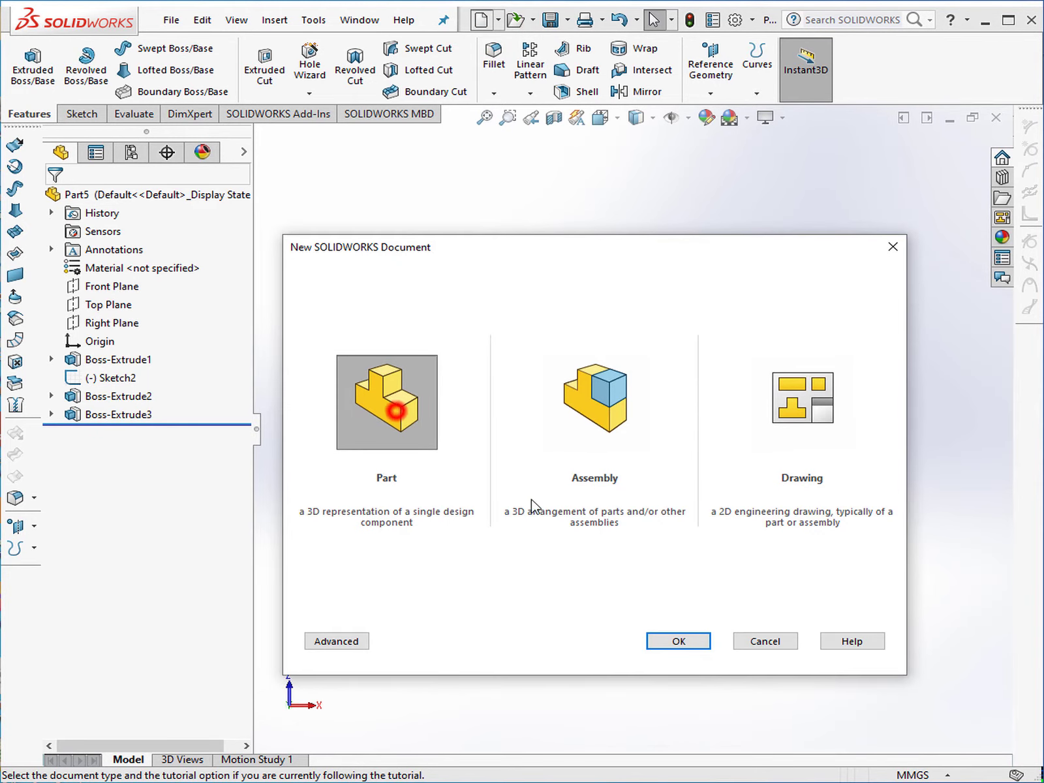
left_click(665, 642)
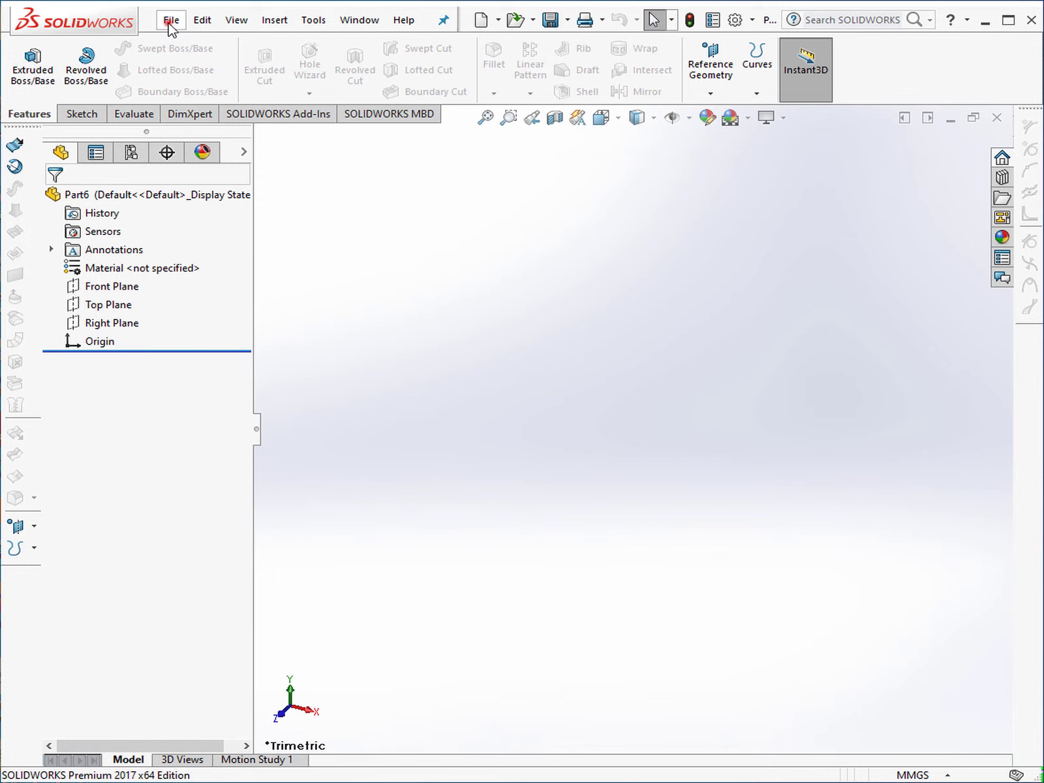
left_click(169, 21)
left_click(527, 222)
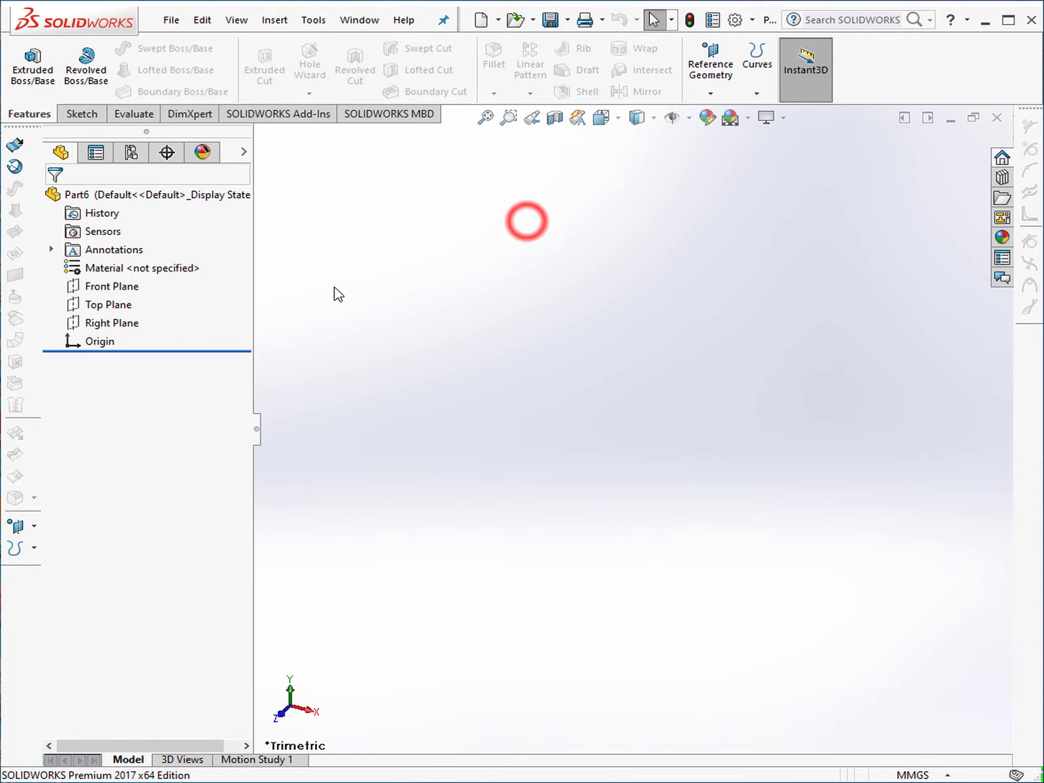
Step: Draw a rectangle from the origin on the Front Plane
left_click(108, 286)
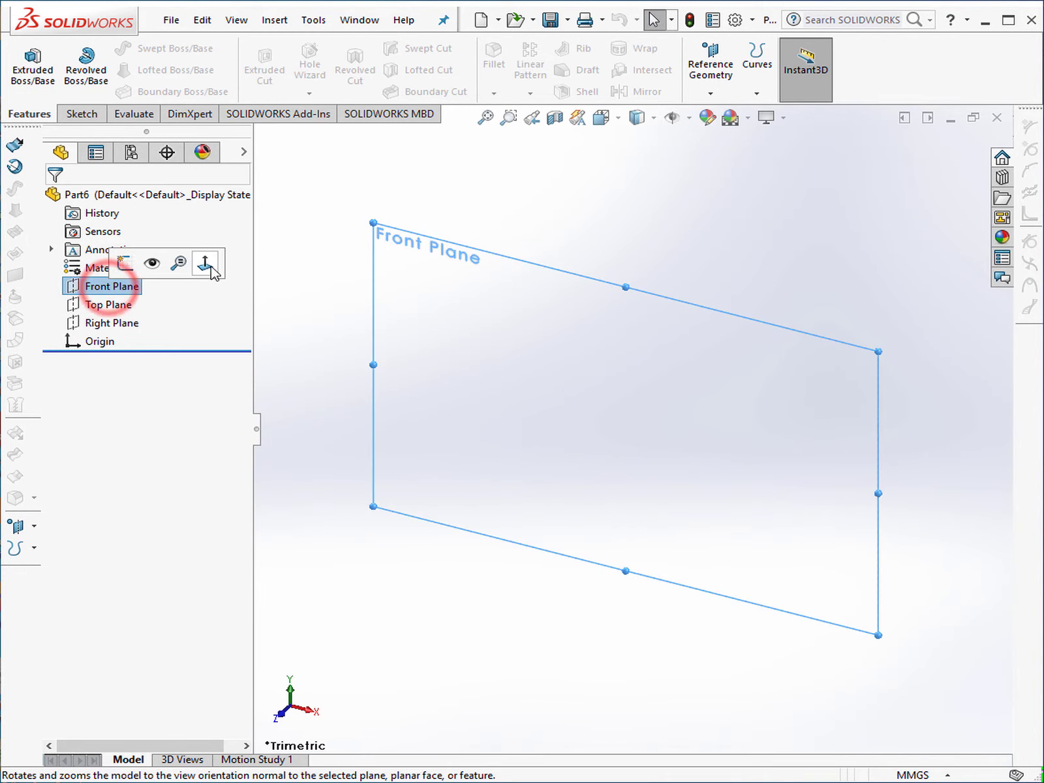
left_click(210, 265)
left_click(79, 114)
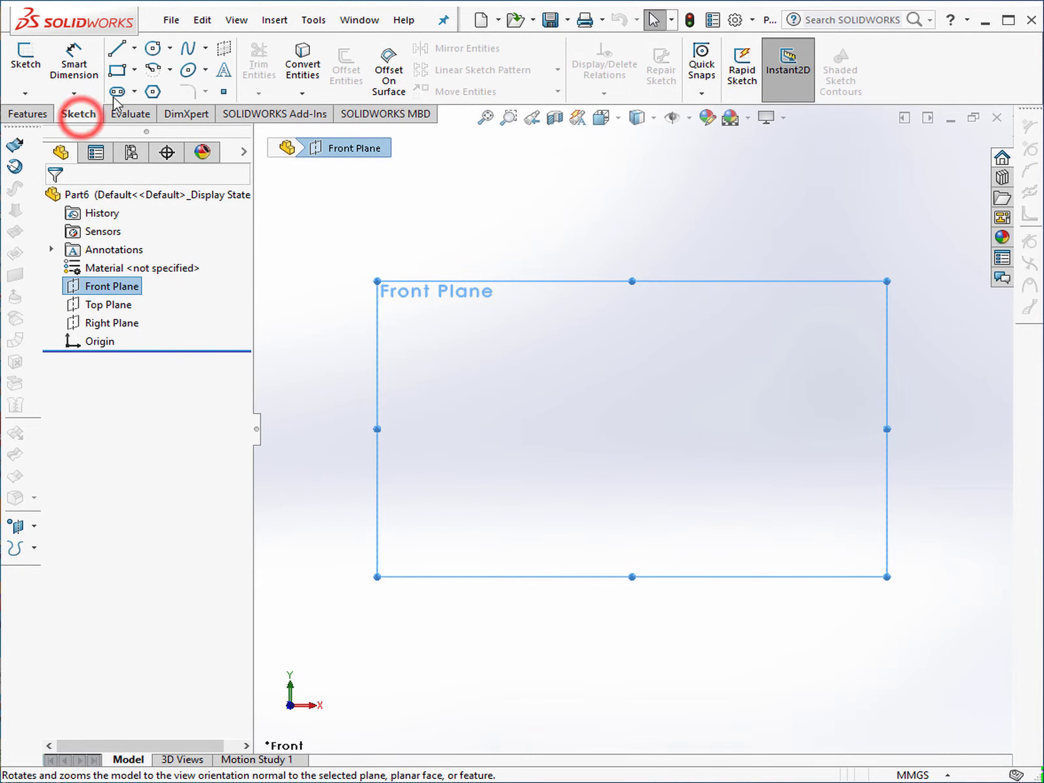
left_click(117, 69)
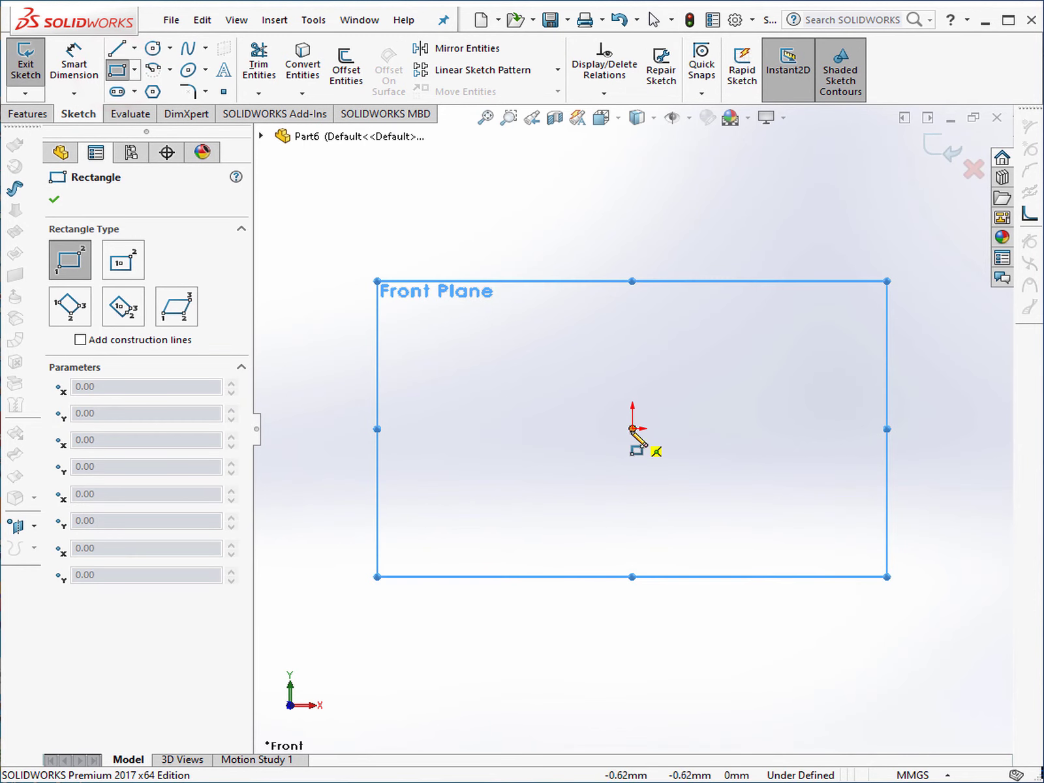
left_click(633, 429)
left_click(364, 267)
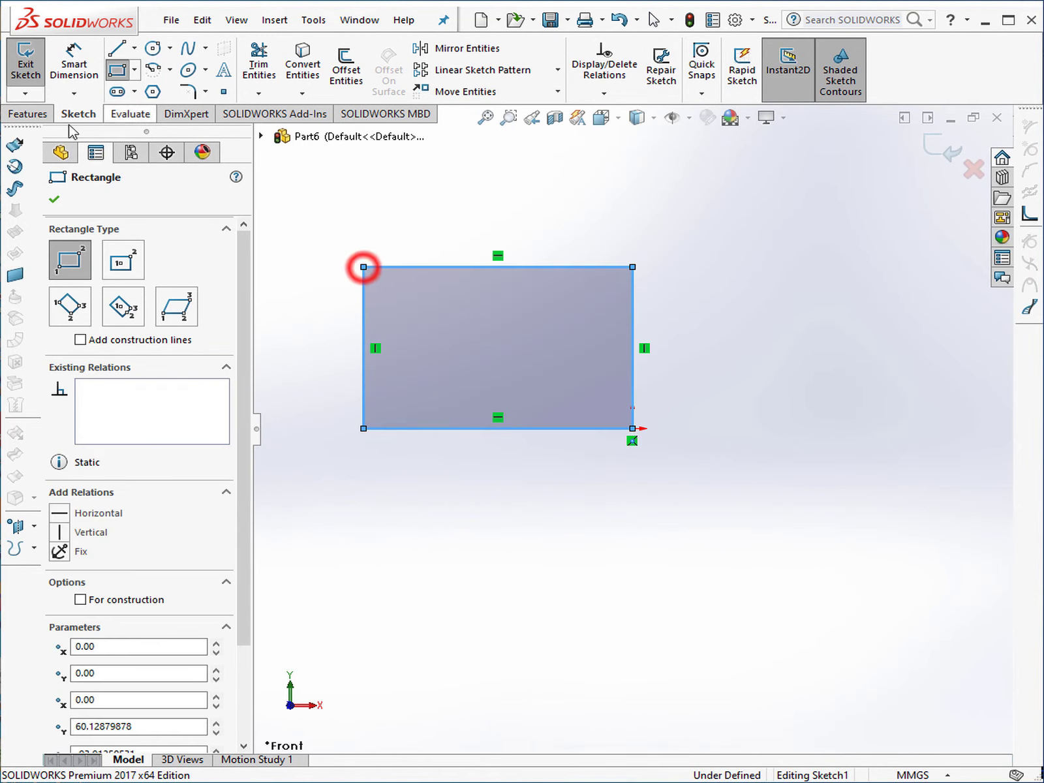
Step: Extrude the rectangle into a block, setting the depth by dragging
left_click(28, 114)
left_click(33, 65)
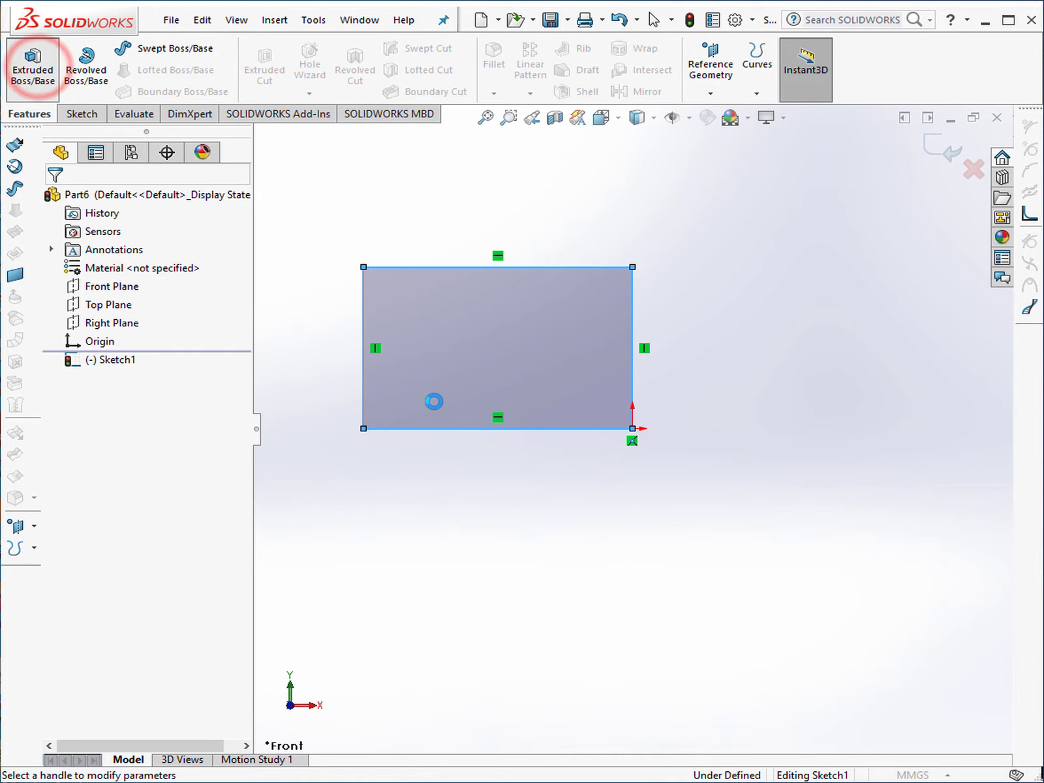
left_click(594, 465)
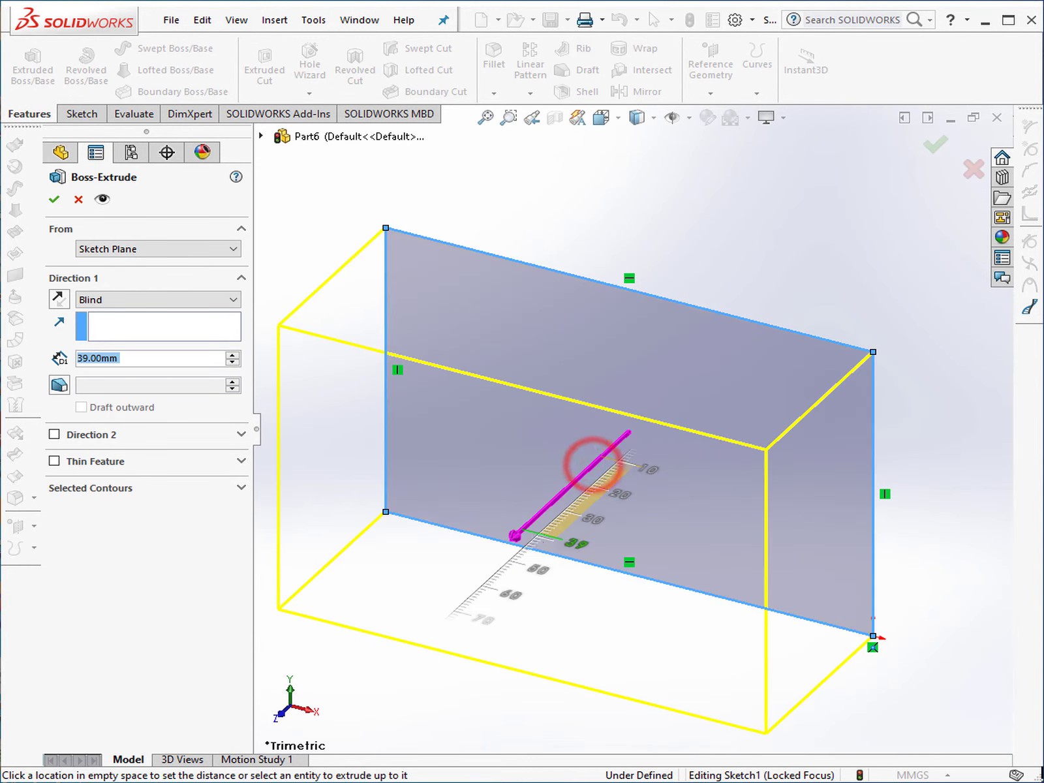
left_click(516, 537)
left_click(935, 143)
left_click(869, 184)
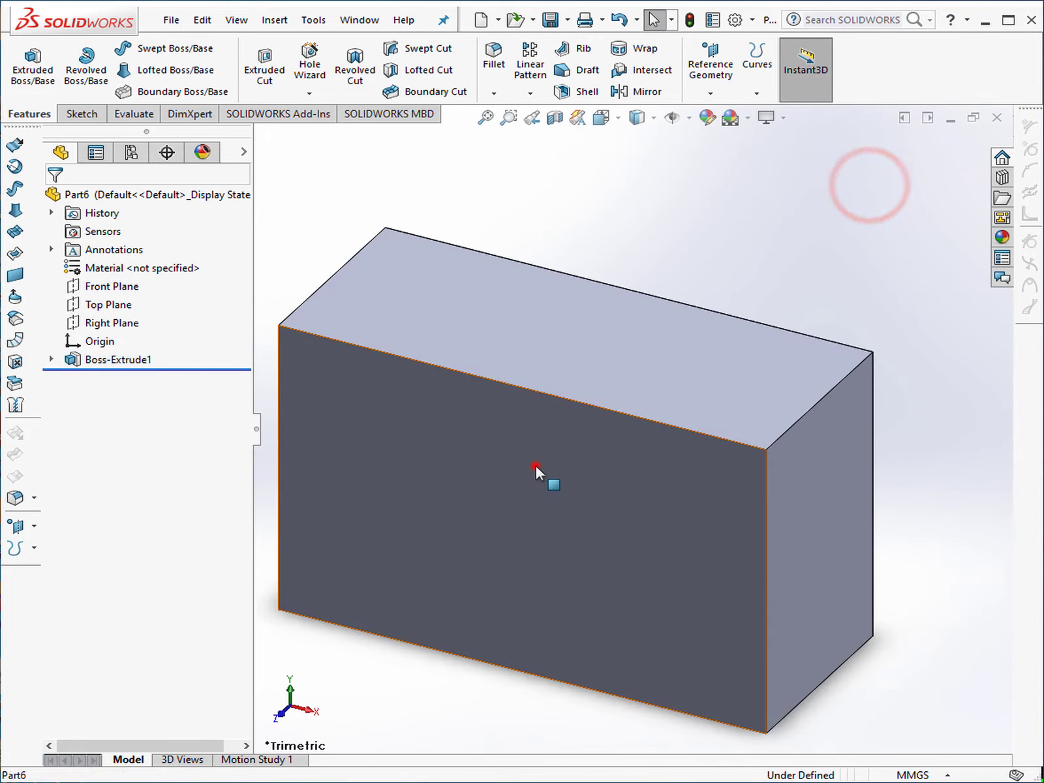
left_click(535, 464)
Step: Draw a rectangle at the face's right end and dimension its width 20 mm
left_click(693, 417)
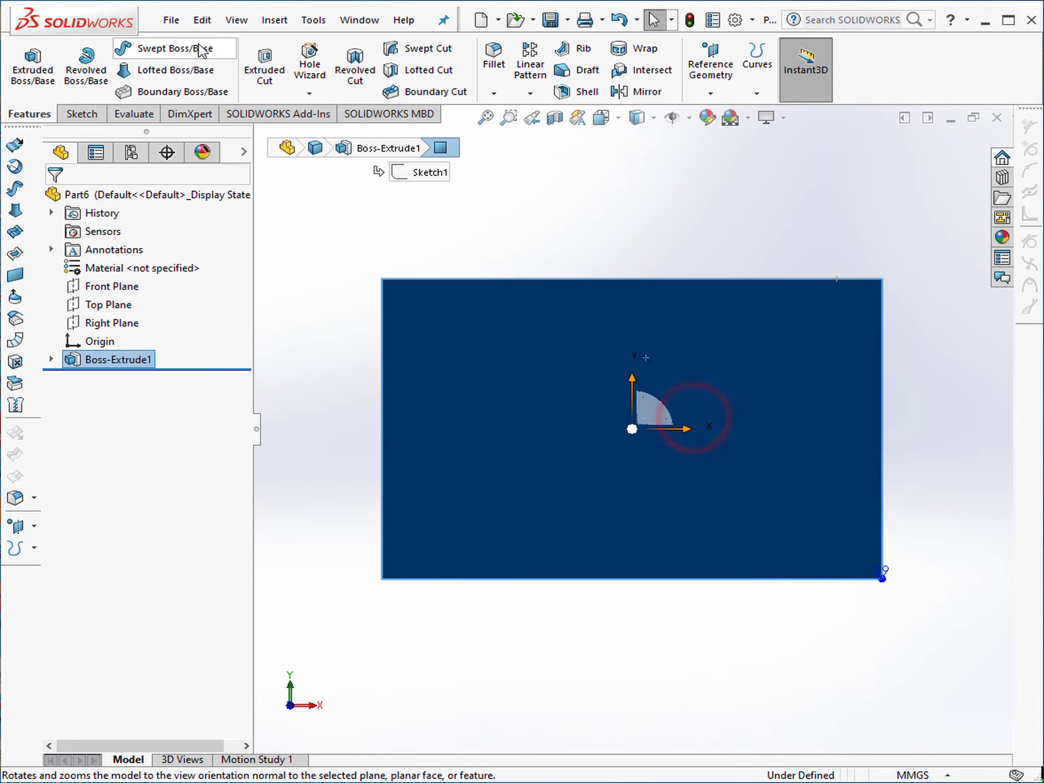
left_click(91, 113)
left_click(118, 69)
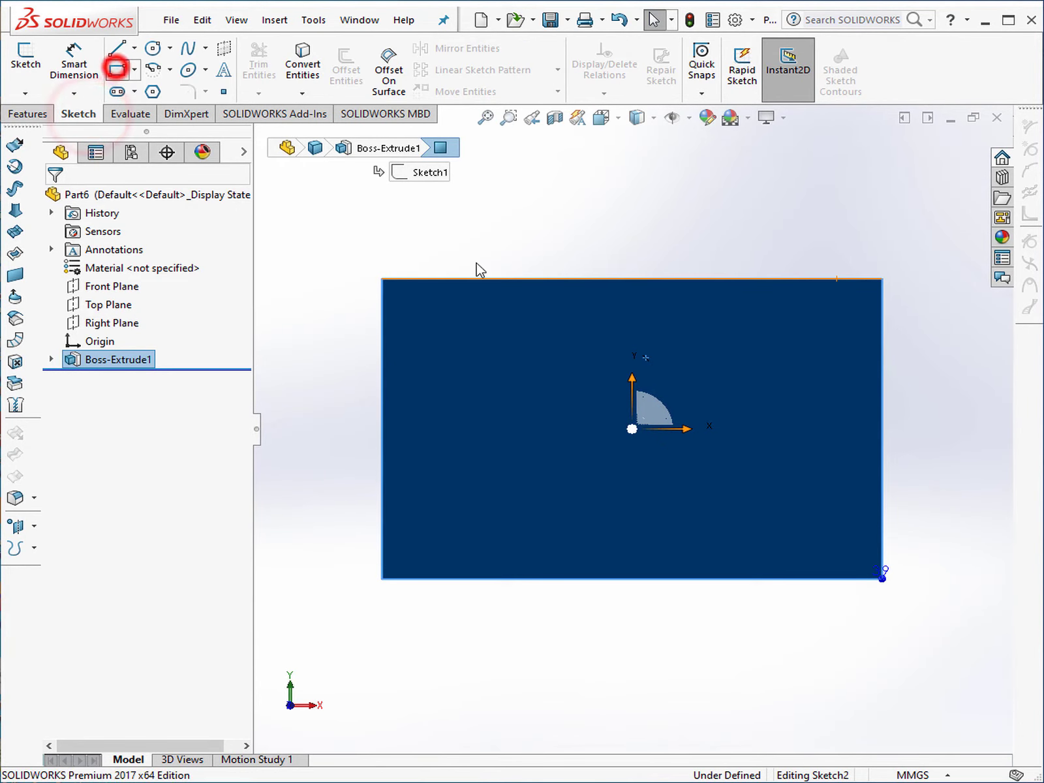
left_click(882, 279)
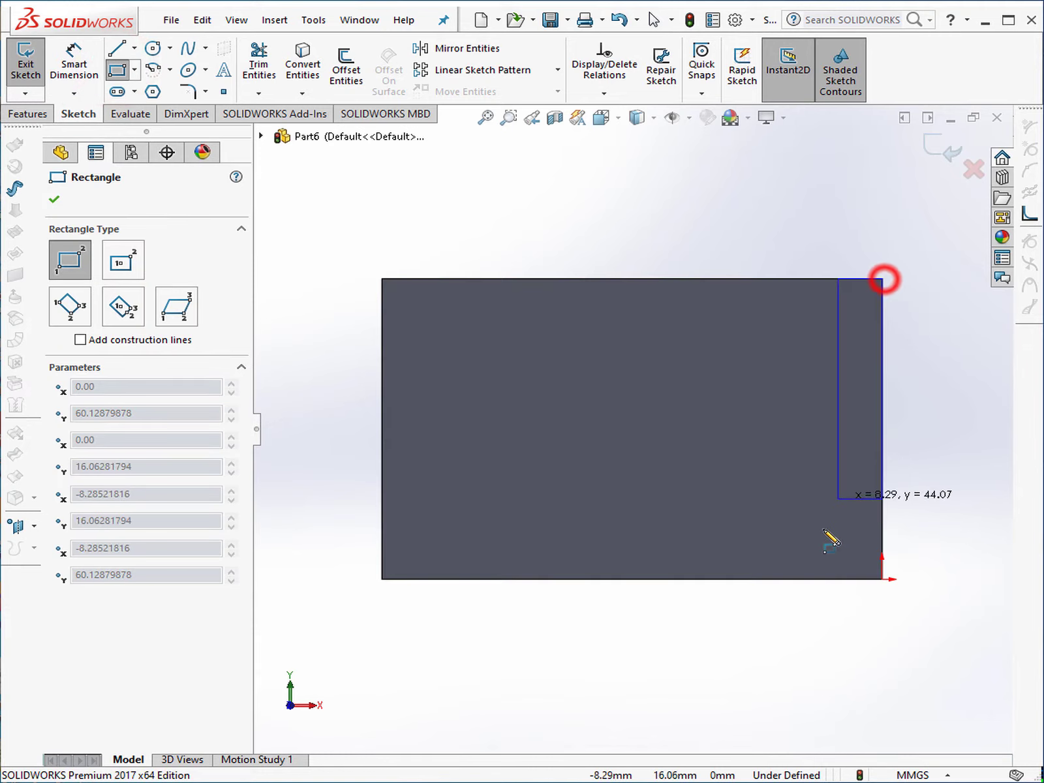
left_click(786, 579)
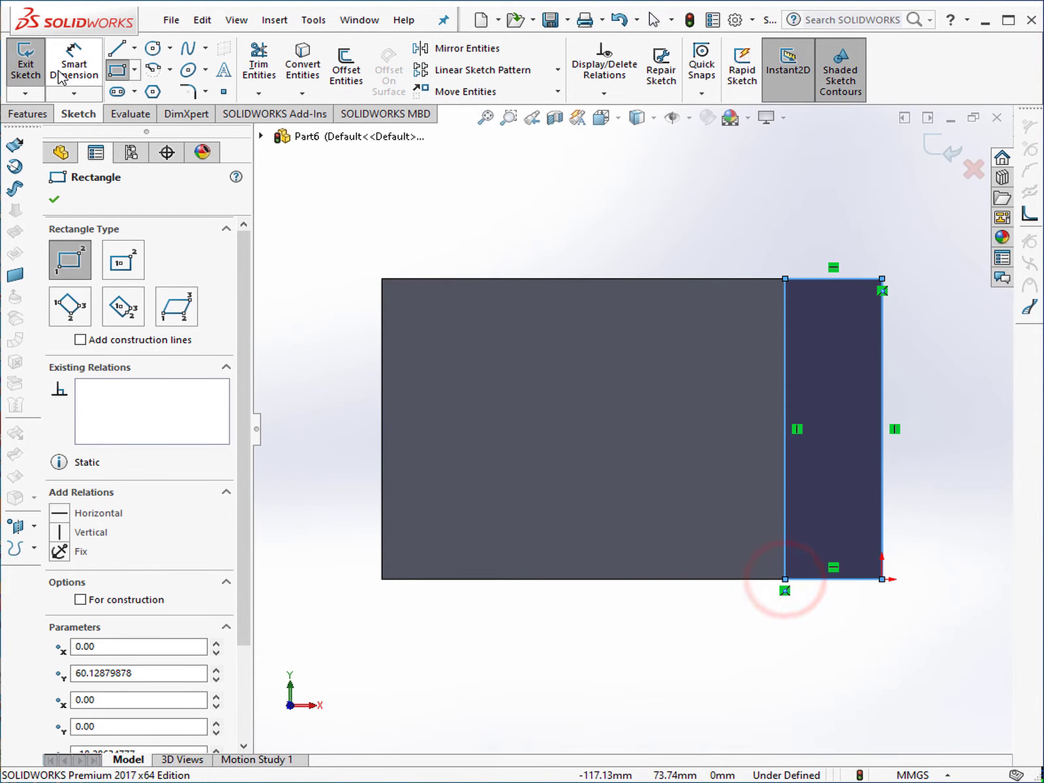
left_click(59, 70)
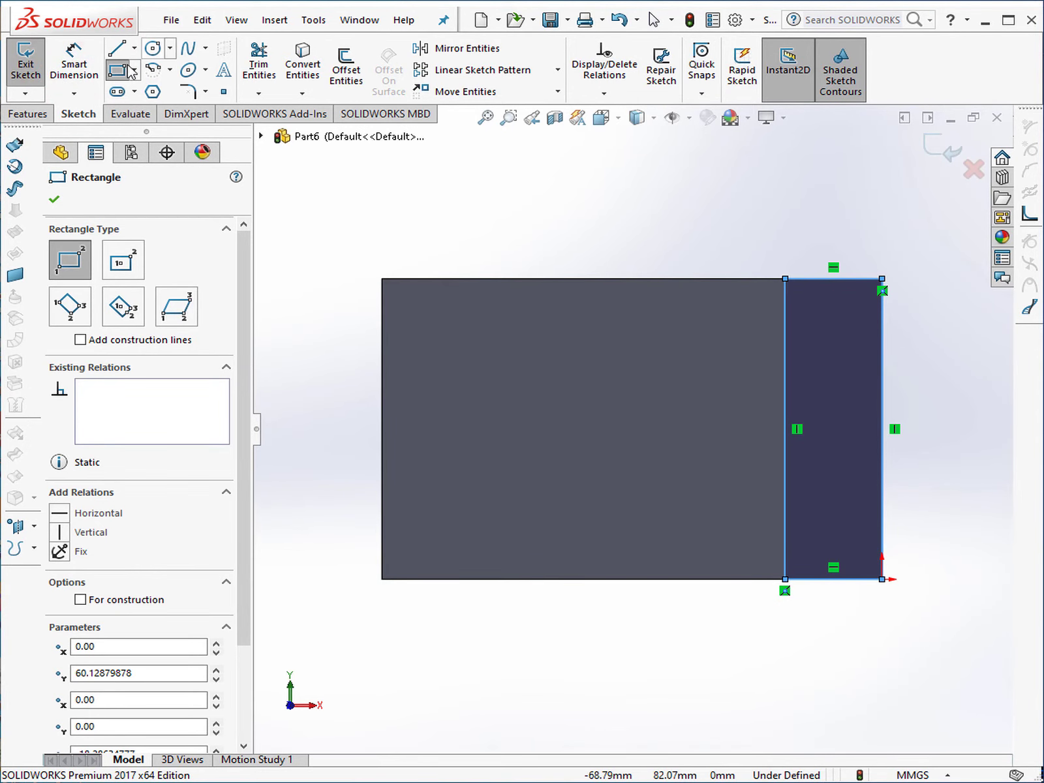
left_click(74, 65)
left_click(806, 279)
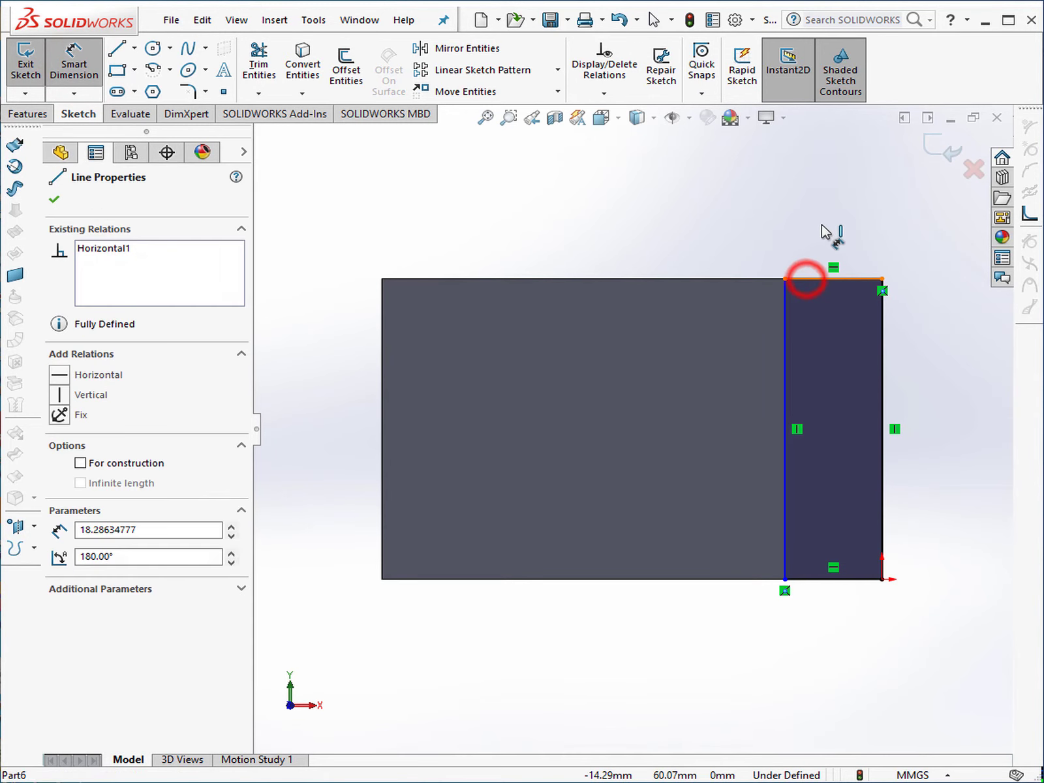
left_click(823, 229)
type("20")
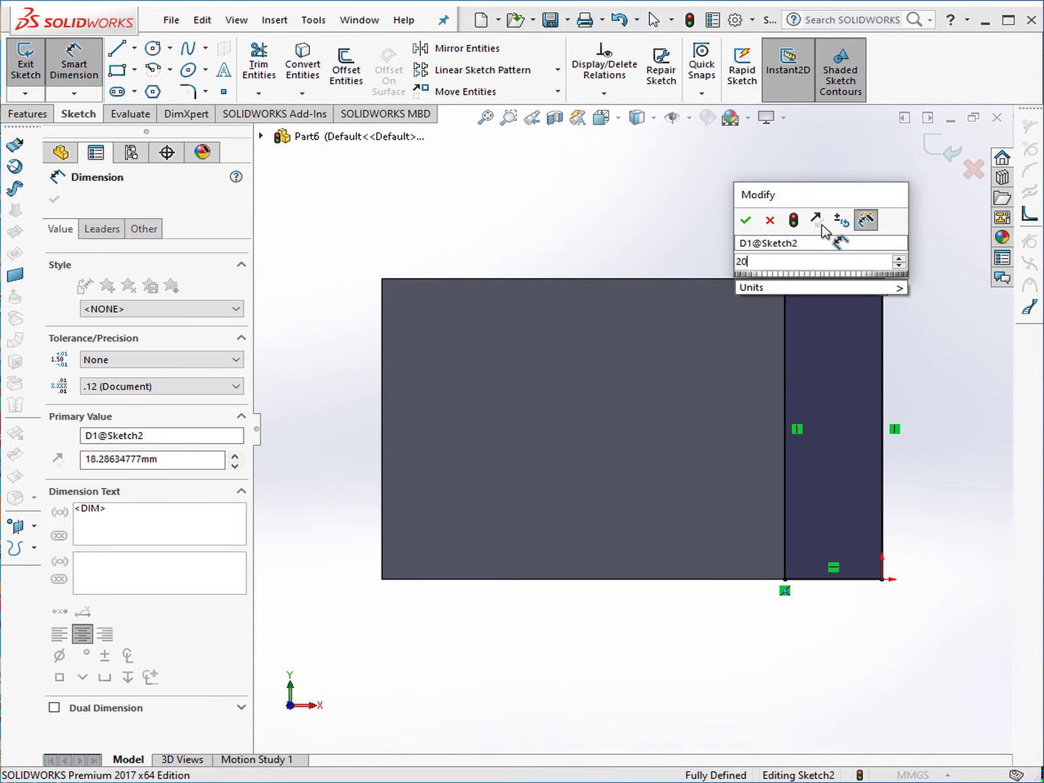
key("Return")
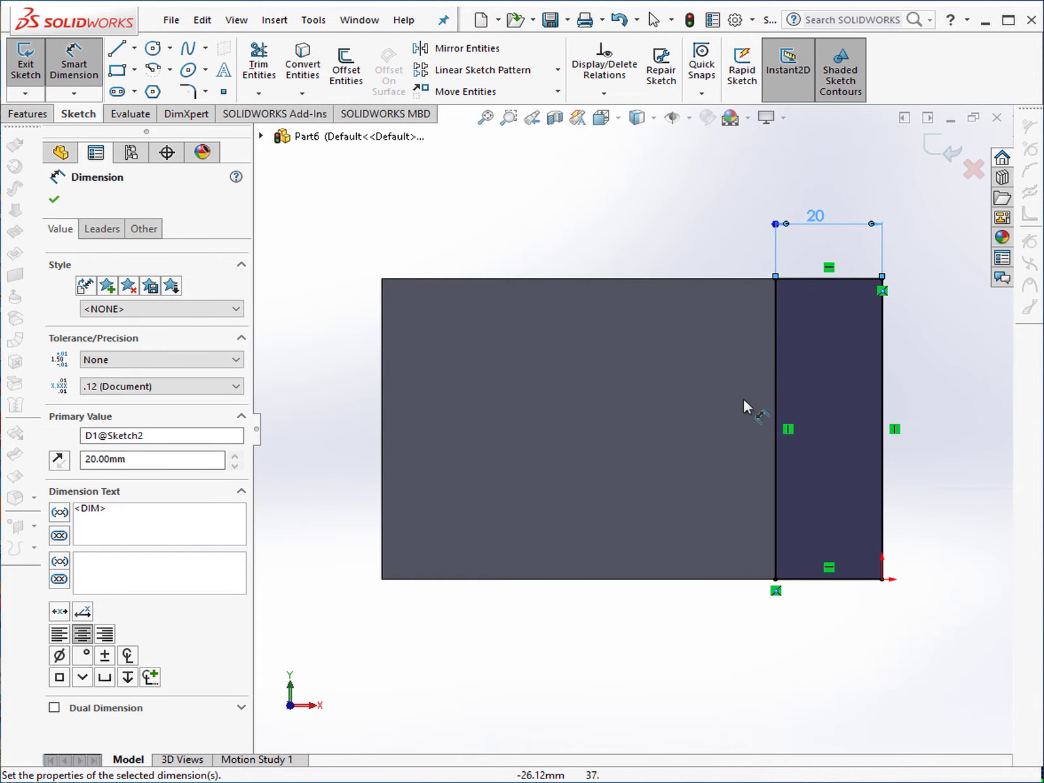
Step: Add a small rectangle at the block's top-left corner
key("z")
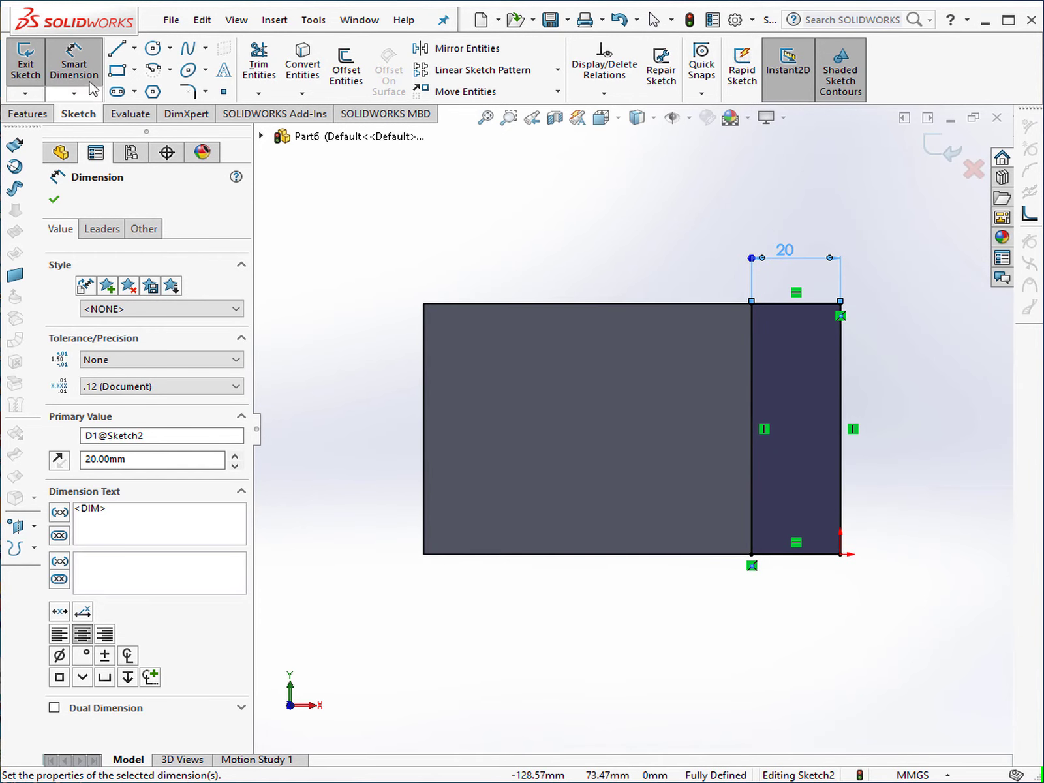
key("r")
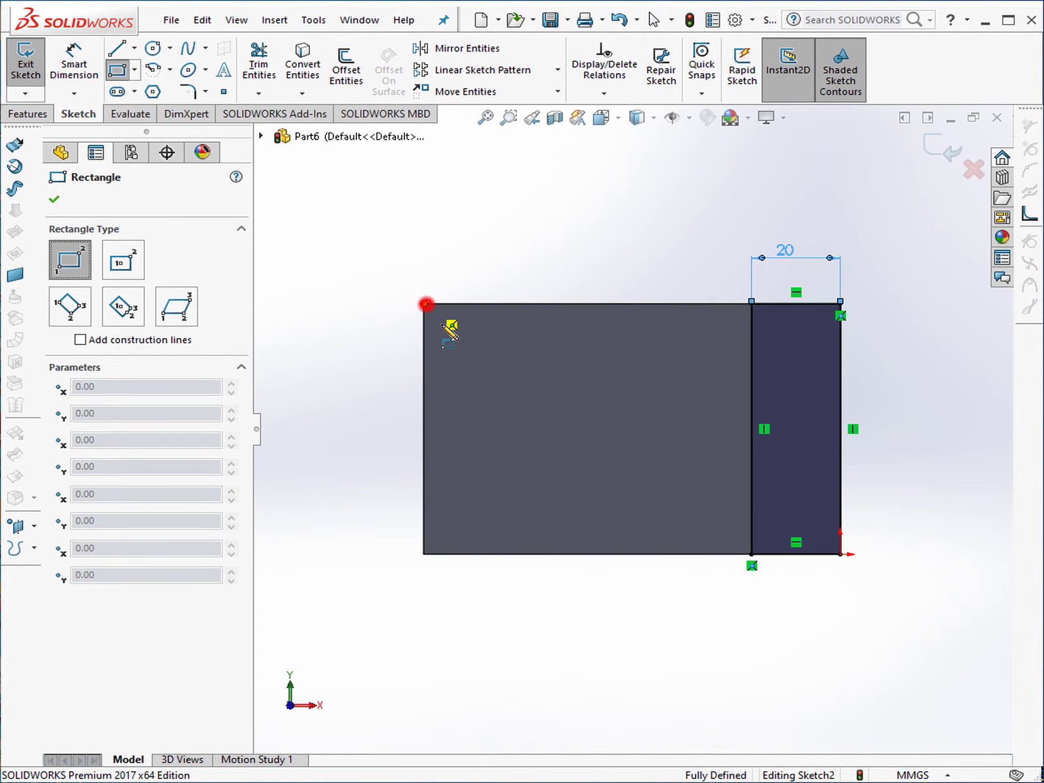
left_click(477, 378)
mouse_move(590, 497)
middle_mouse_down()
mouse_move(599, 318)
mouse_move(611, 308)
middle_mouse_up()
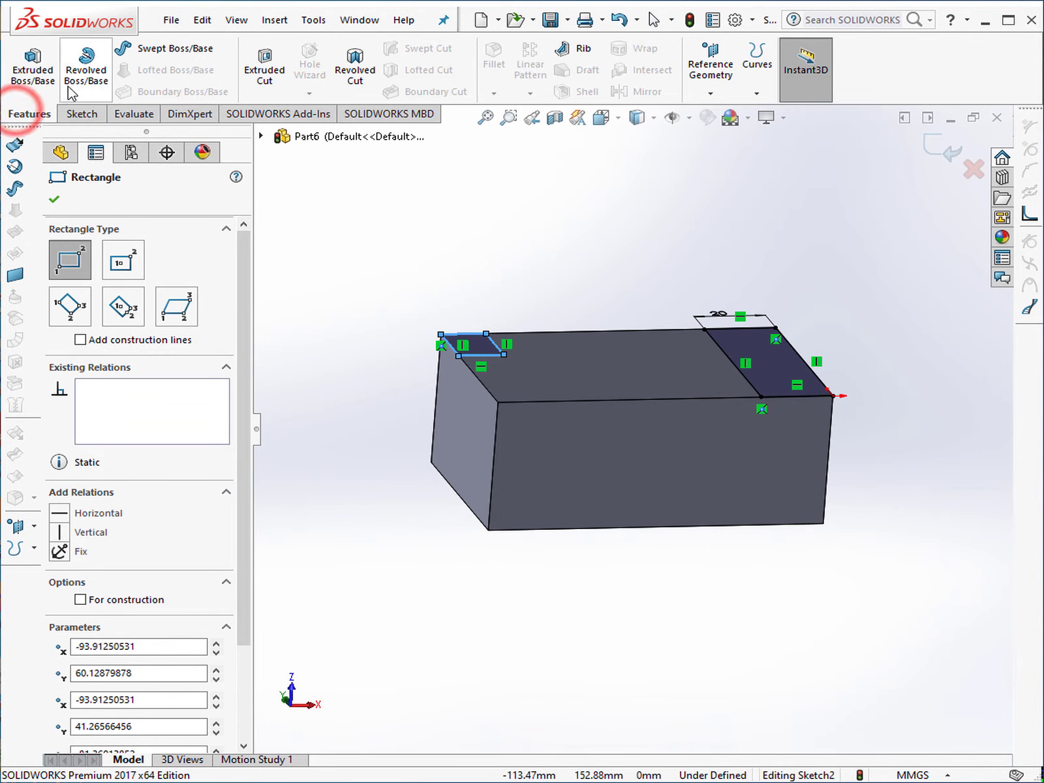
Step: Extrude both rectangles 39 mm into posts and view the floor between them square-on
left_click(33, 69)
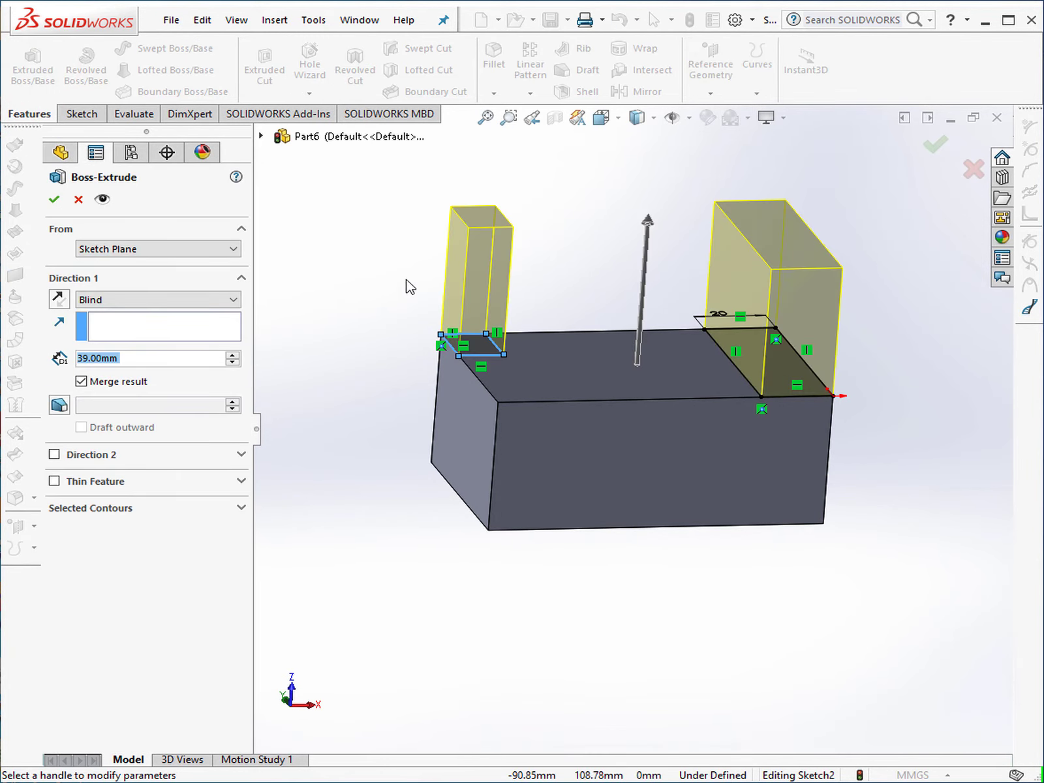
middle_click_drag(408, 287, 415, 346)
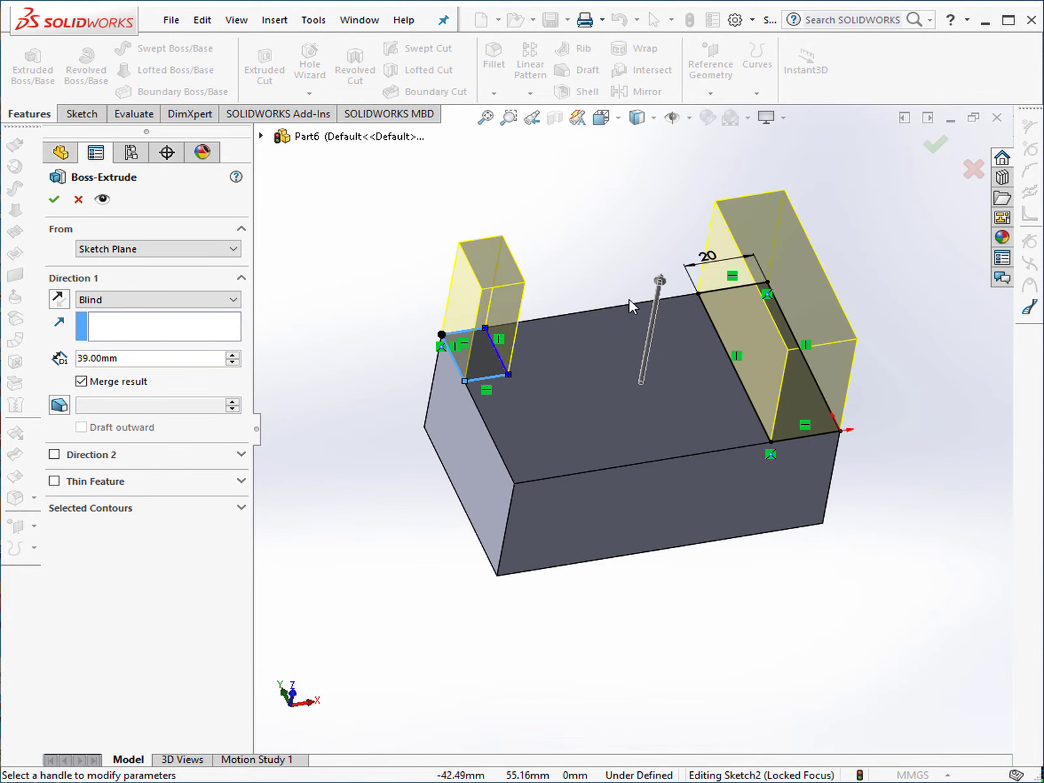
left_click(935, 144)
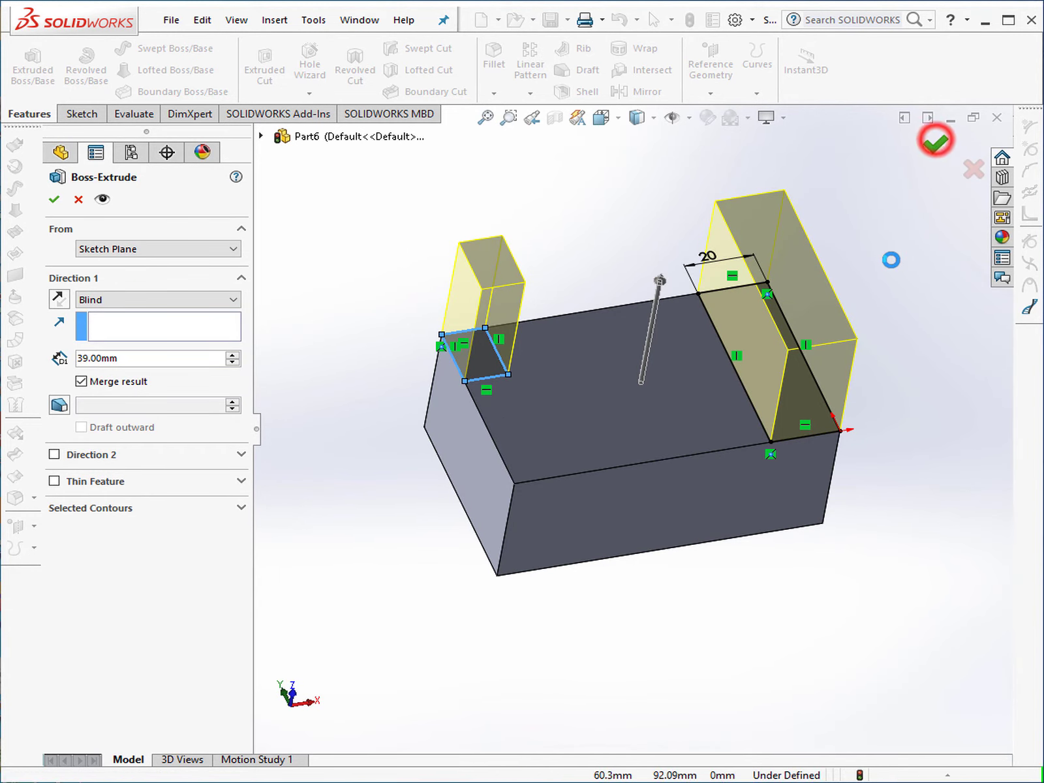
mouse_move(575, 453)
middle_mouse_down()
mouse_move(665, 333)
mouse_move(598, 385)
middle_mouse_up()
left_click(461, 182)
left_click(600, 384)
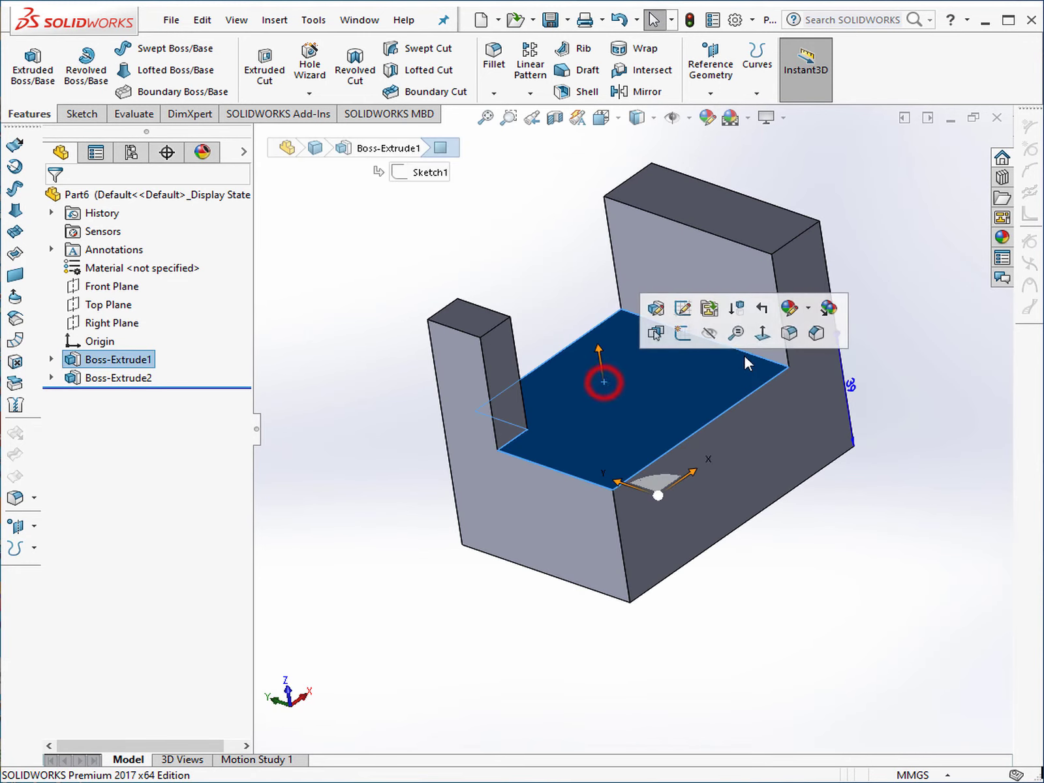
left_click(764, 335)
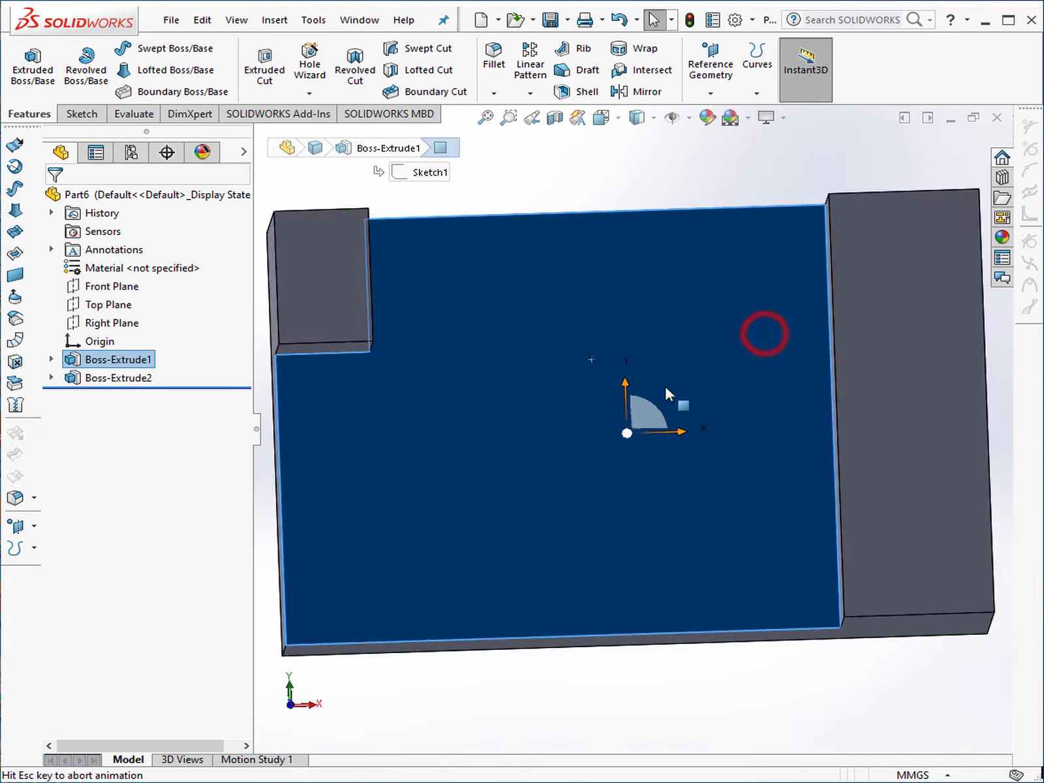
Step: Place a single sketch point on the floor face between the two posts, then exit the sketch
left_click(78, 114)
left_click(222, 93)
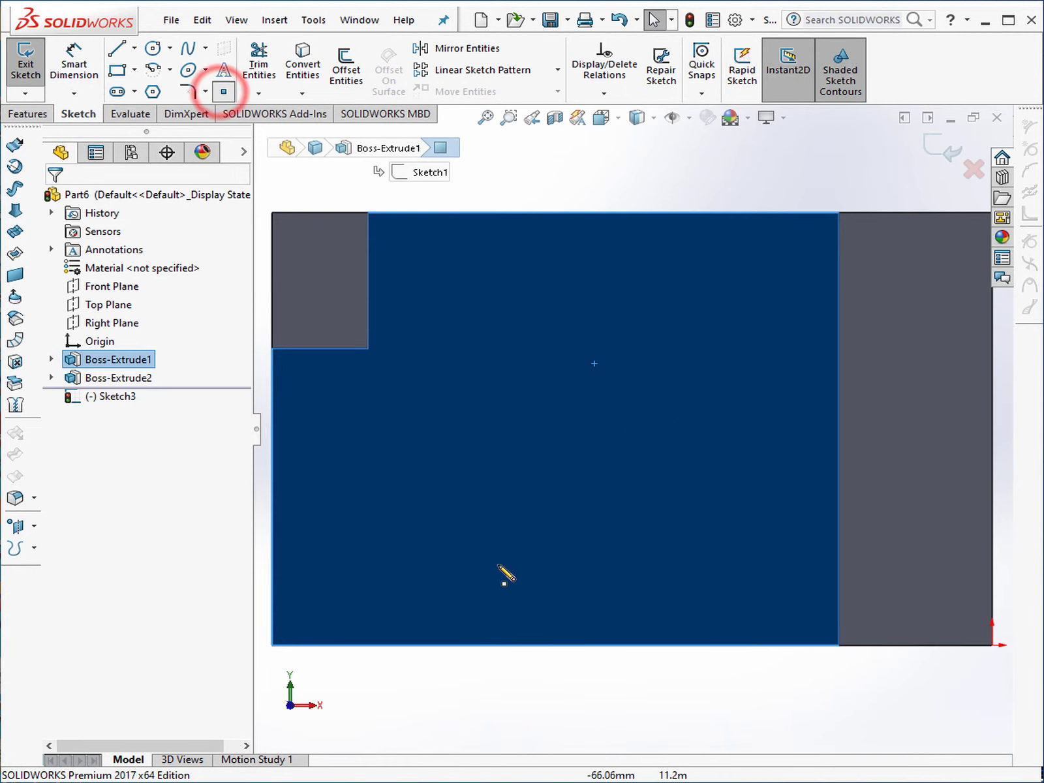
left_click(589, 603)
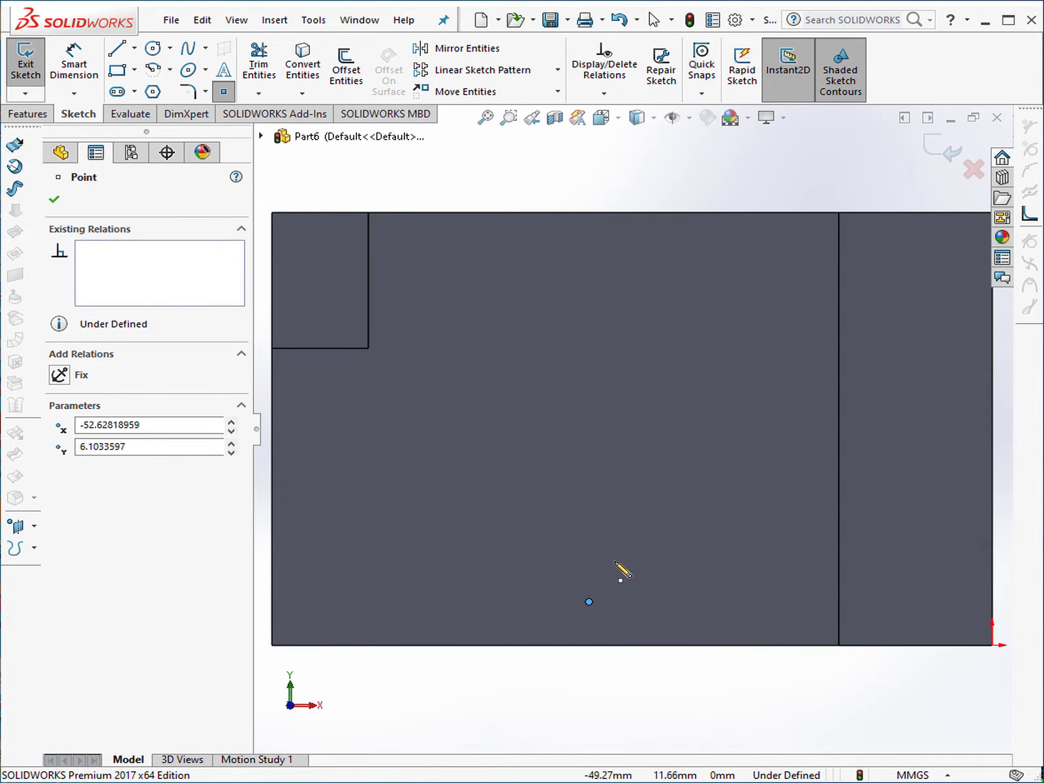
left_click(945, 151)
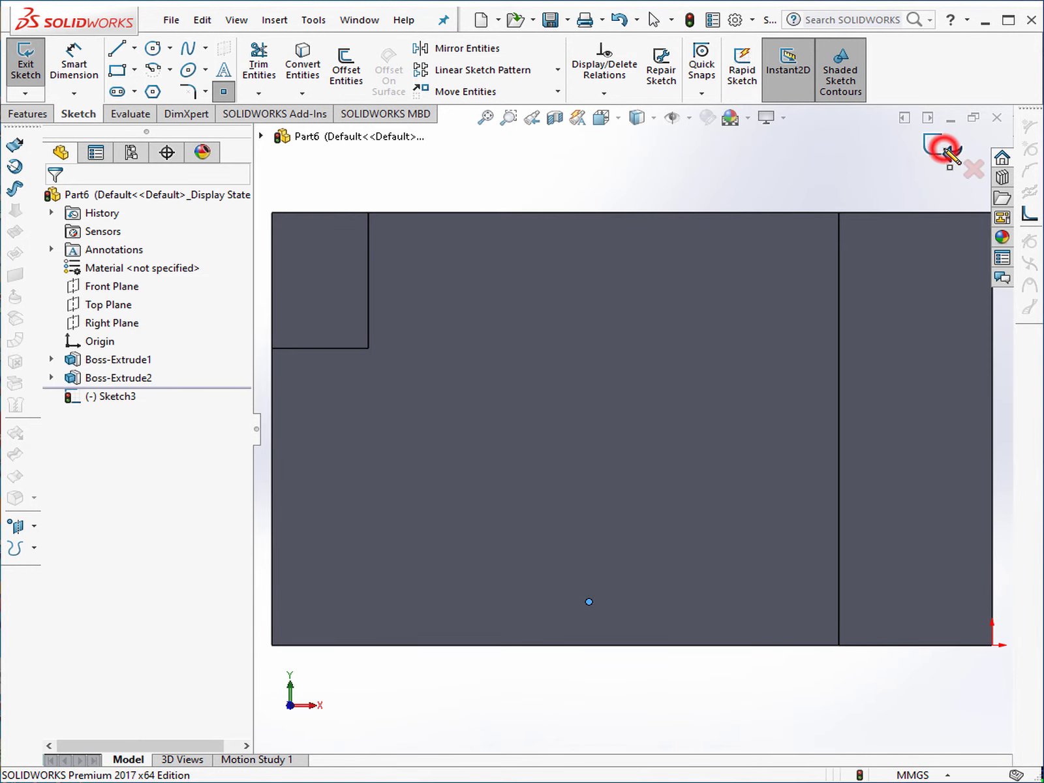
middle_click_drag(687, 552, 689, 545)
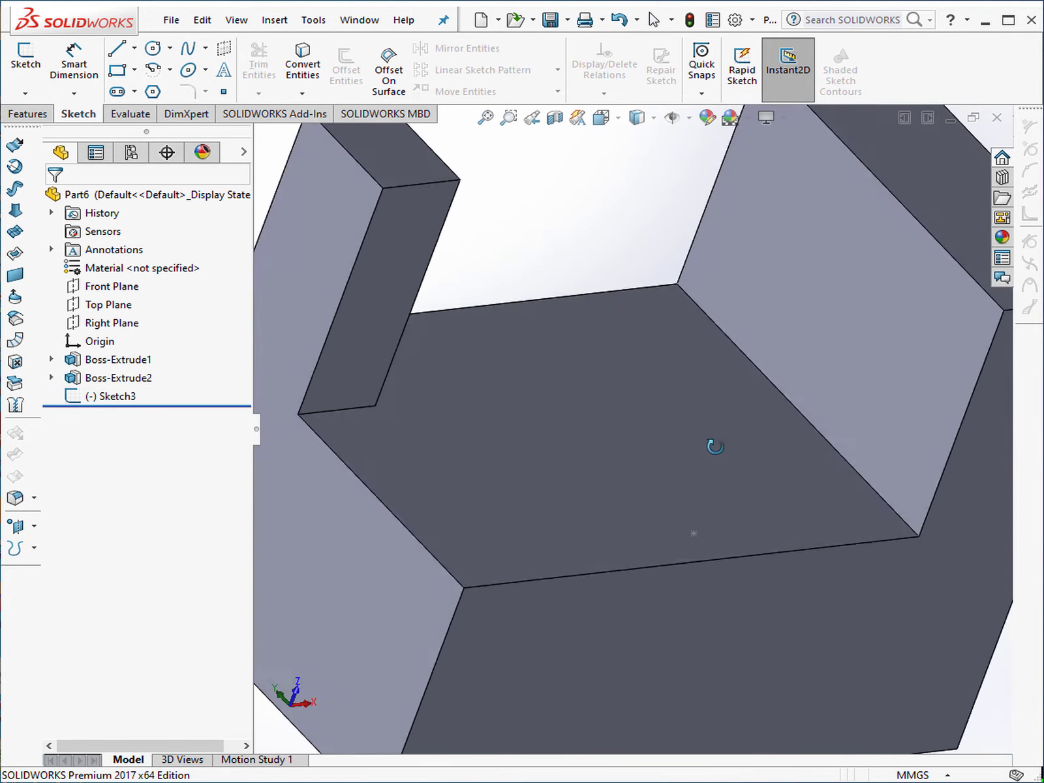
Step: Sketch a circle on the short post's side face, viewed normal to it
left_click(684, 540)
mouse_move(538, 245)
middle_mouse_down()
mouse_move(550, 423)
mouse_move(550, 368)
middle_mouse_up()
left_click(451, 330)
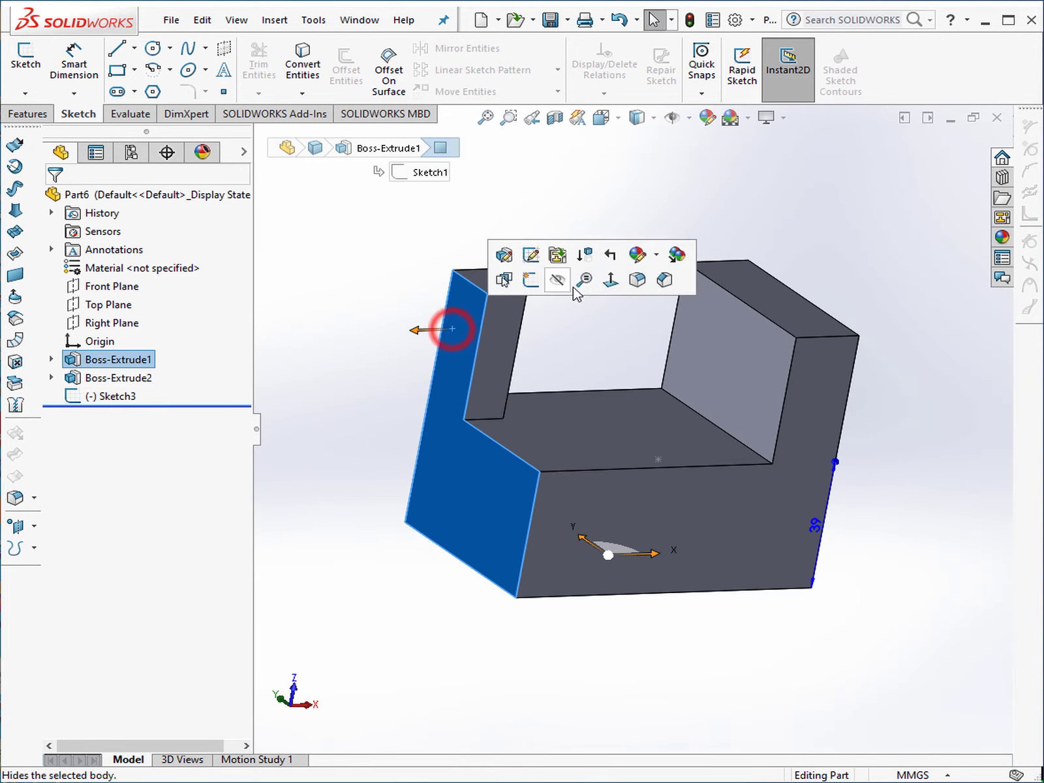
left_click(614, 286)
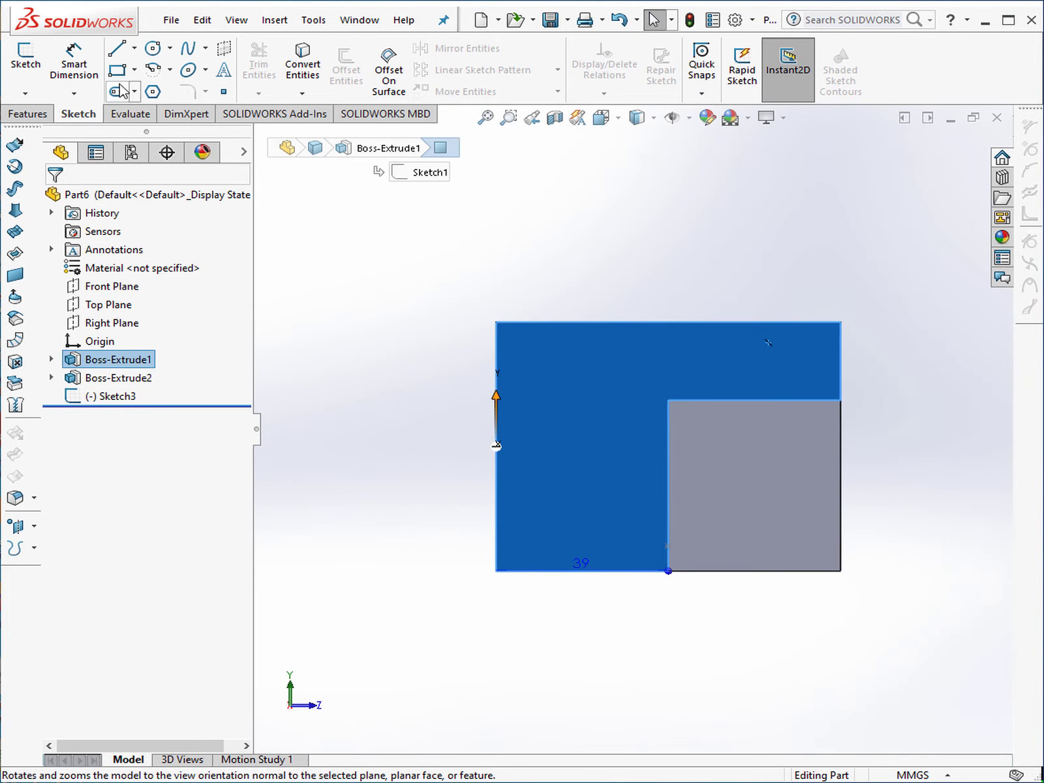
left_click(153, 49)
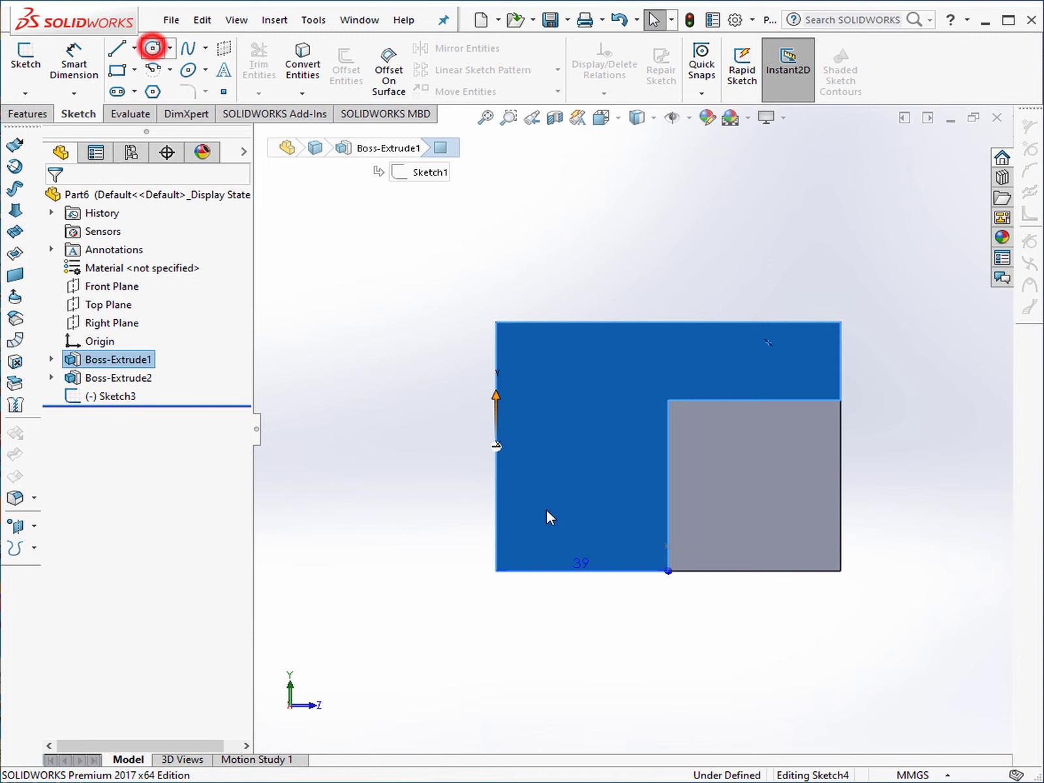
left_click(757, 510)
left_click(757, 473)
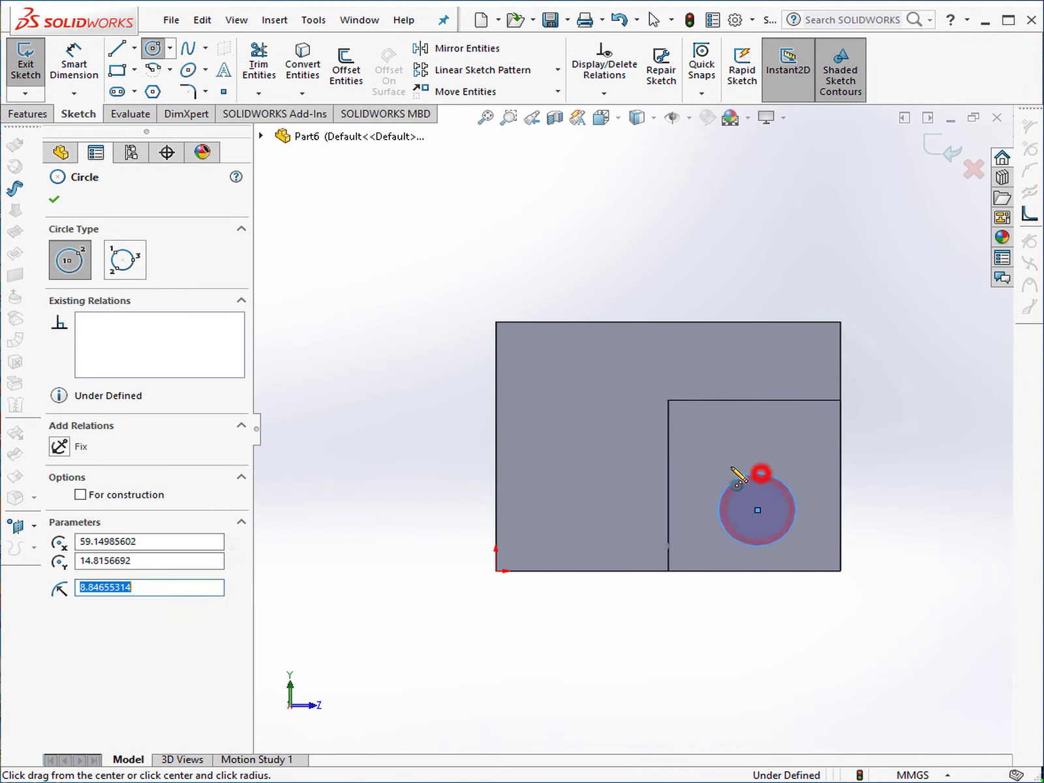
Step: Dimension the circle to Ø15 mm, with its centre 14 mm above the bottom edge
left_click(74, 61)
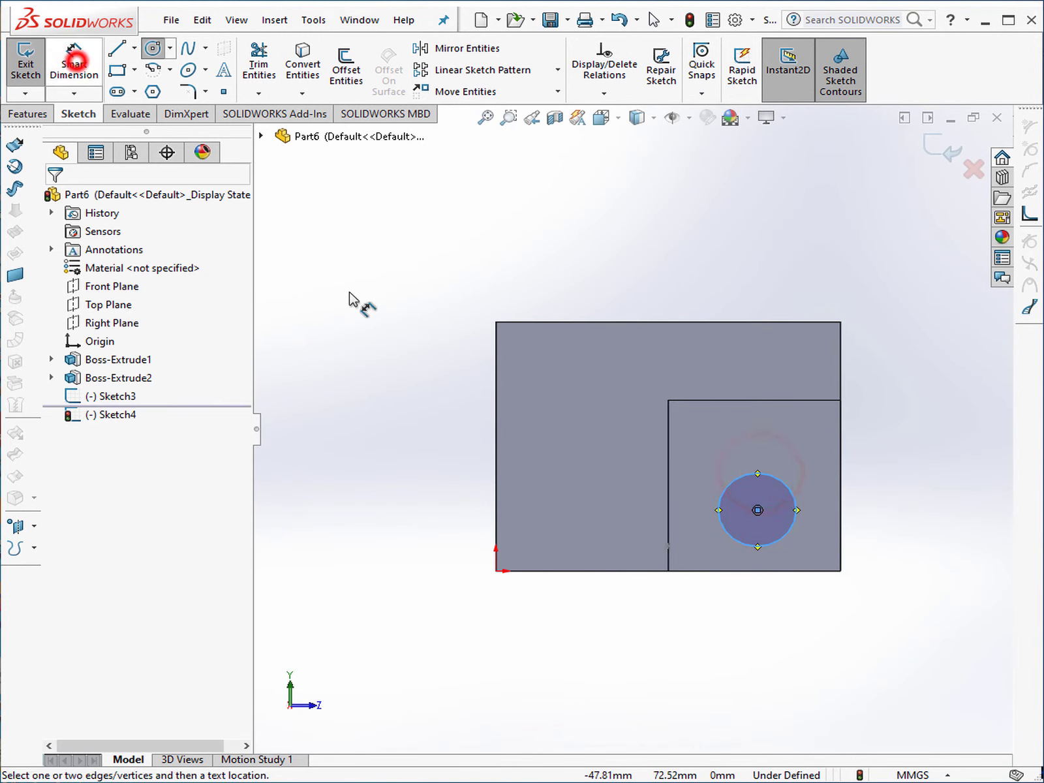
left_click(784, 488)
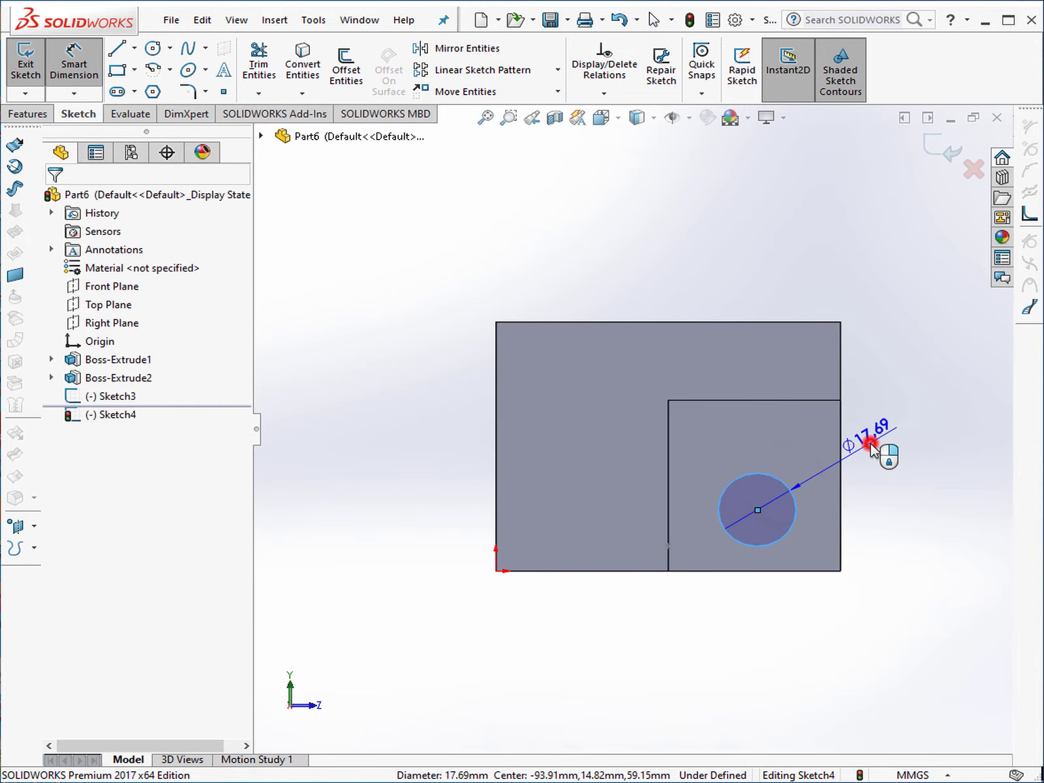
left_click(871, 447)
type("15")
key("Return")
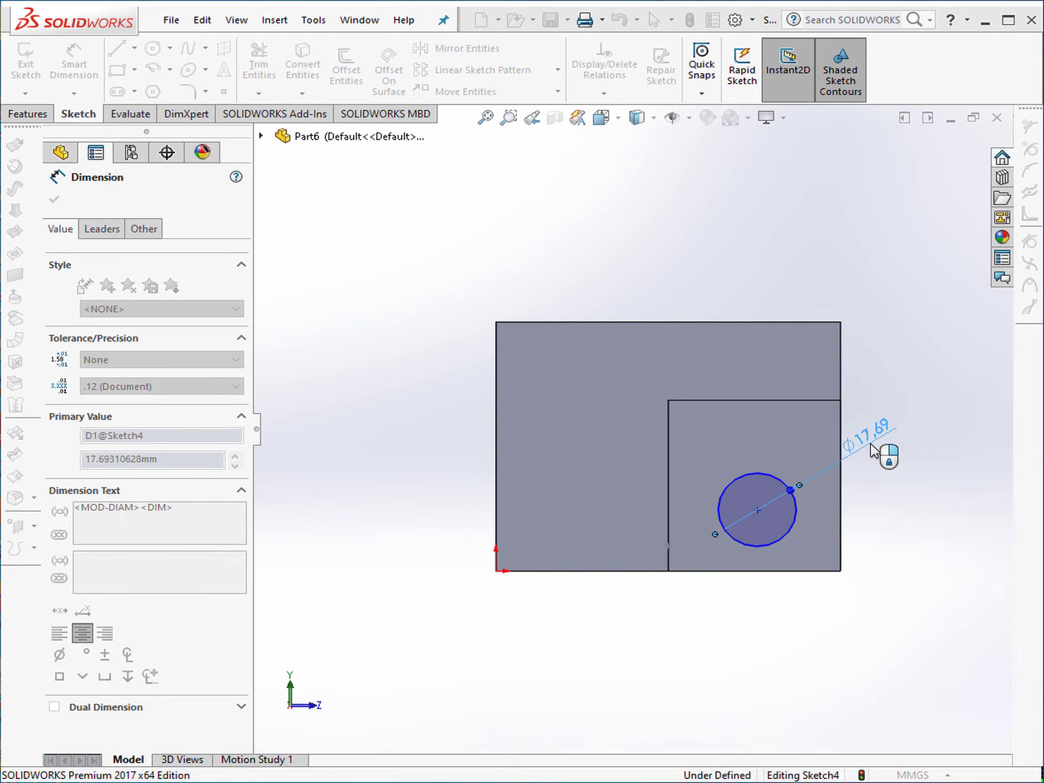
left_click(758, 509)
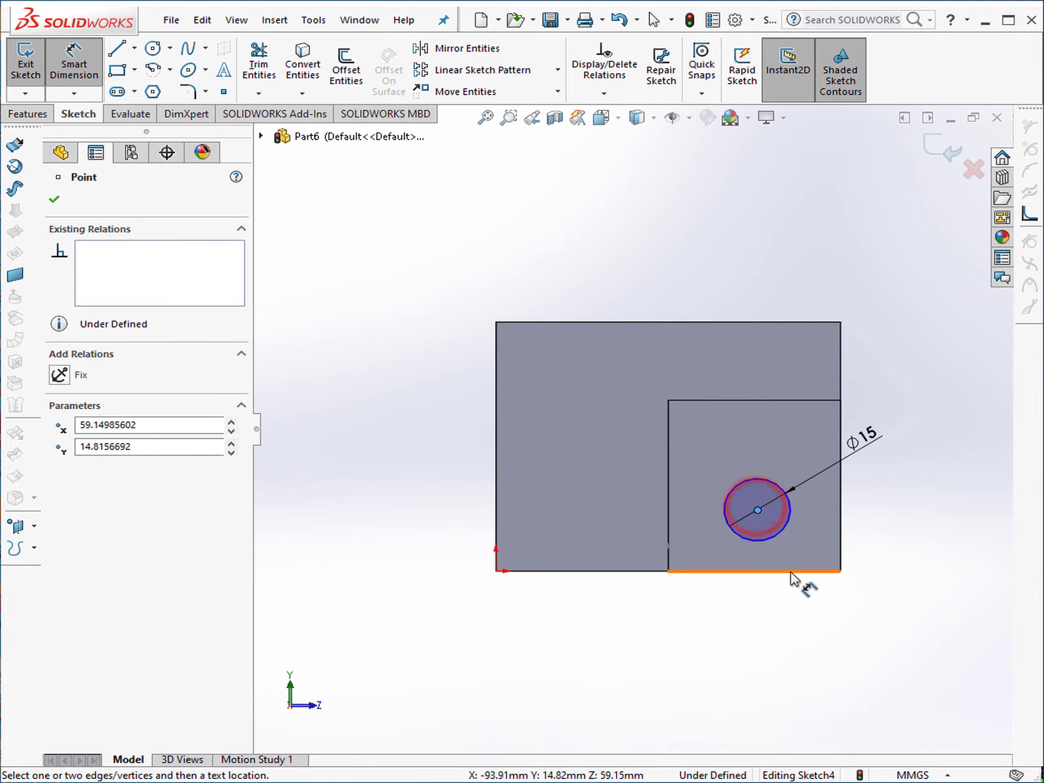
left_click(790, 573)
left_click(824, 637)
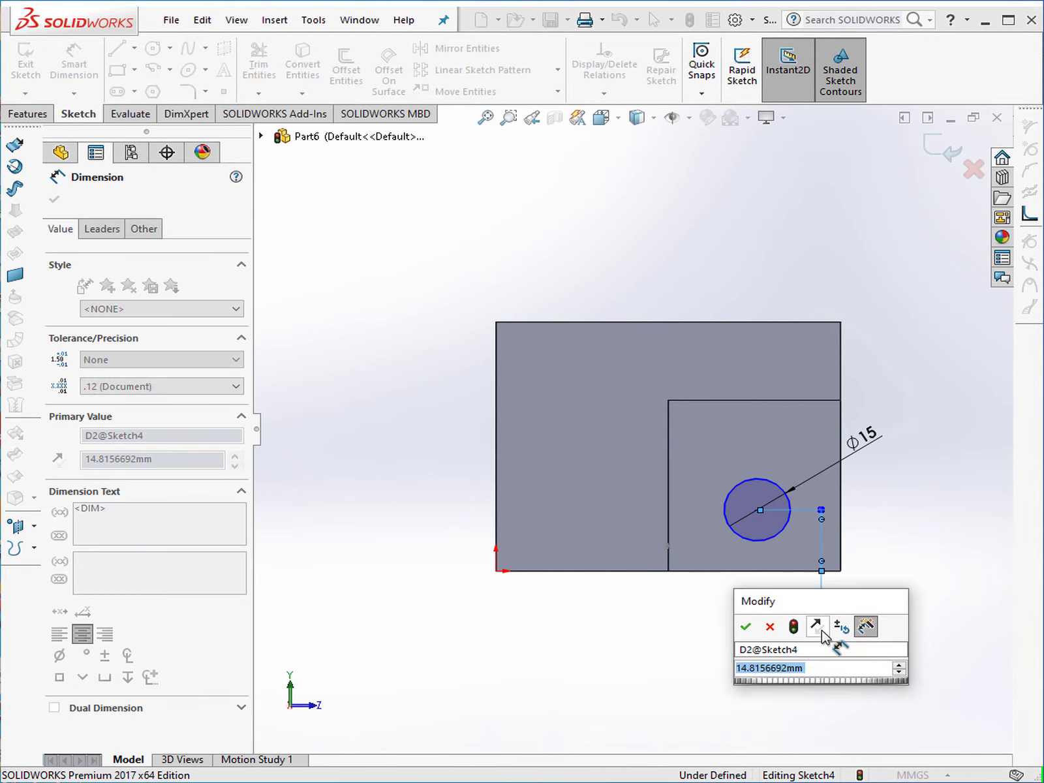
type("14")
key("Return")
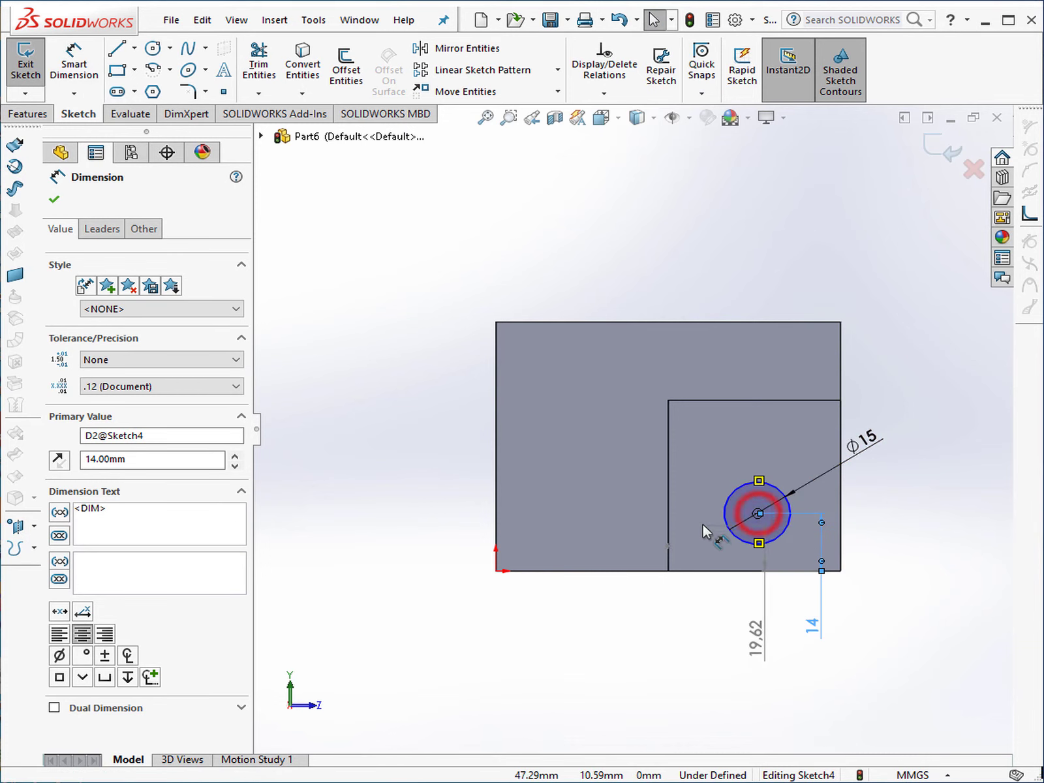
Step: Locate the circle centre 20 mm from the vertical step edge, fully defining the sketch
key("Escape")
left_click(74, 60)
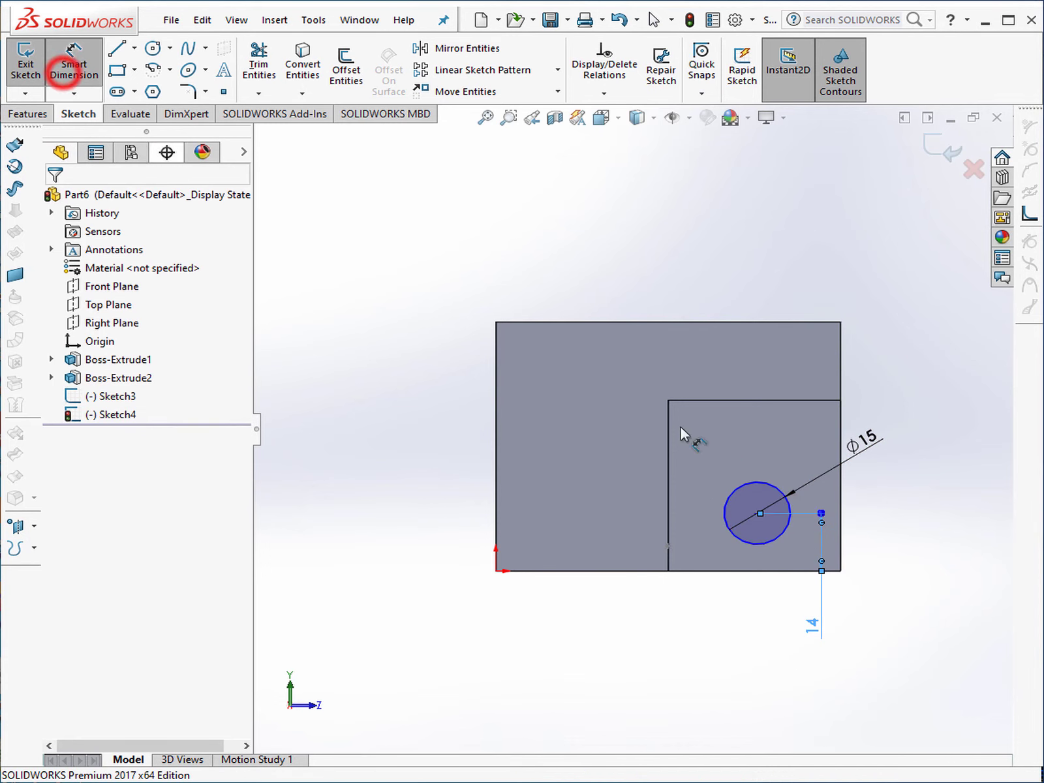
left_click(757, 515)
left_click(668, 500)
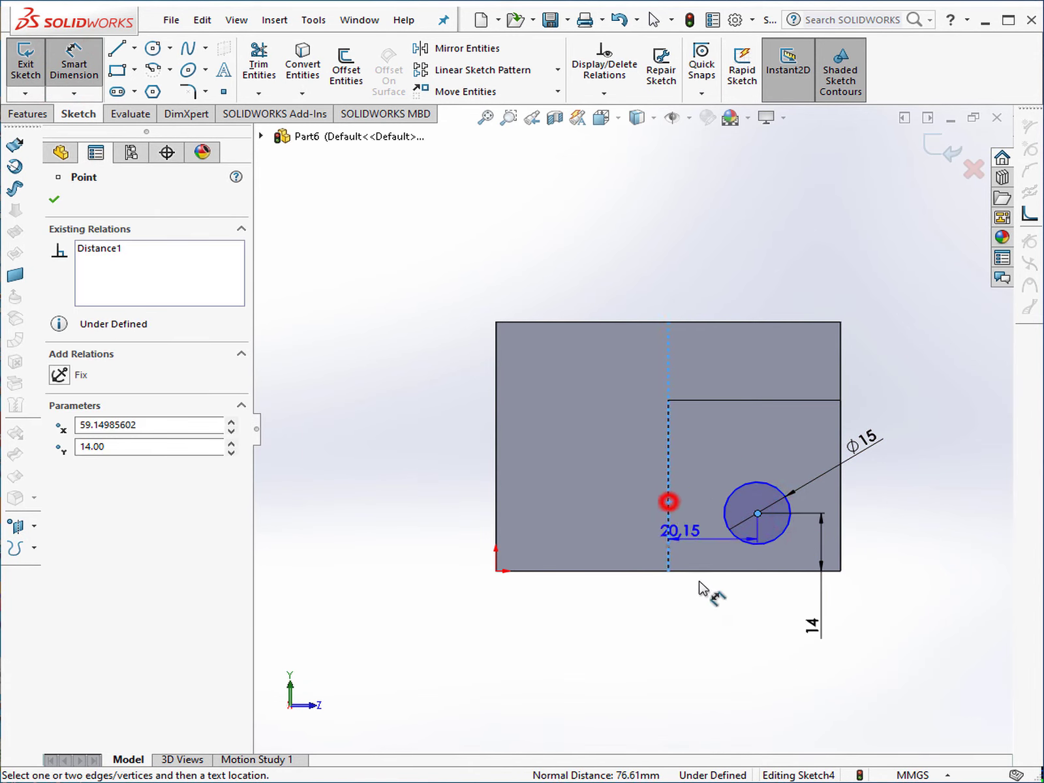
left_click(718, 632)
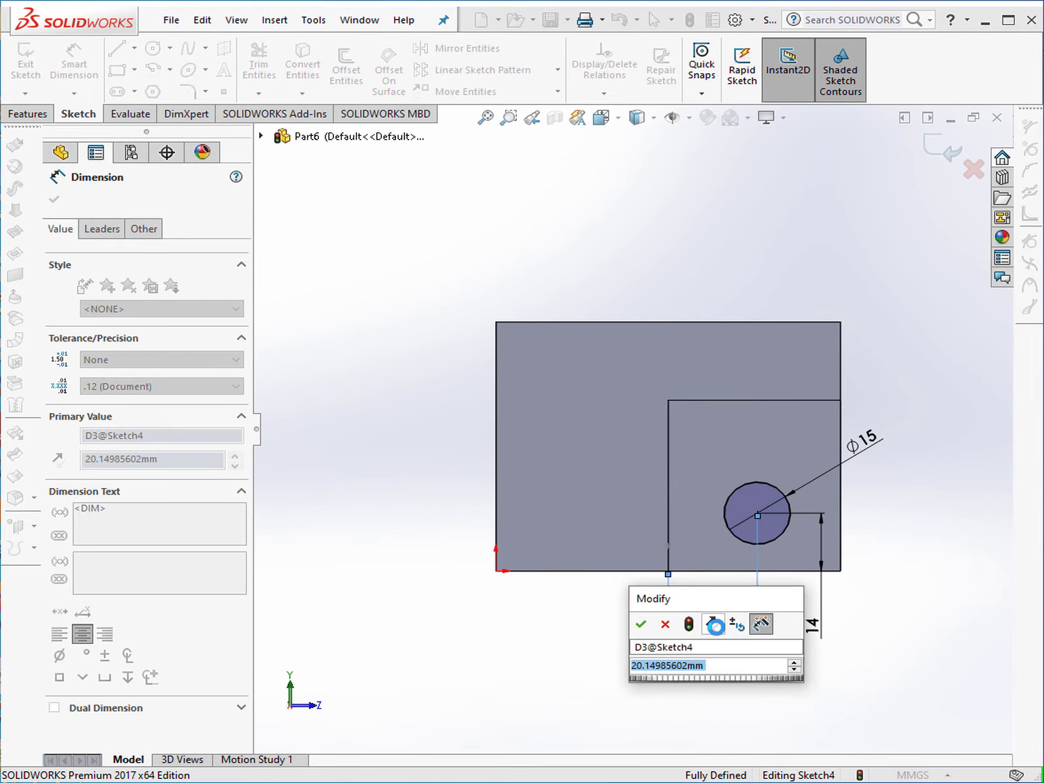
type("20")
key("Return")
mouse_move(648, 411)
middle_mouse_down()
mouse_move(470, 484)
mouse_move(487, 420)
middle_mouse_up()
scroll(720, 432, "down", 3)
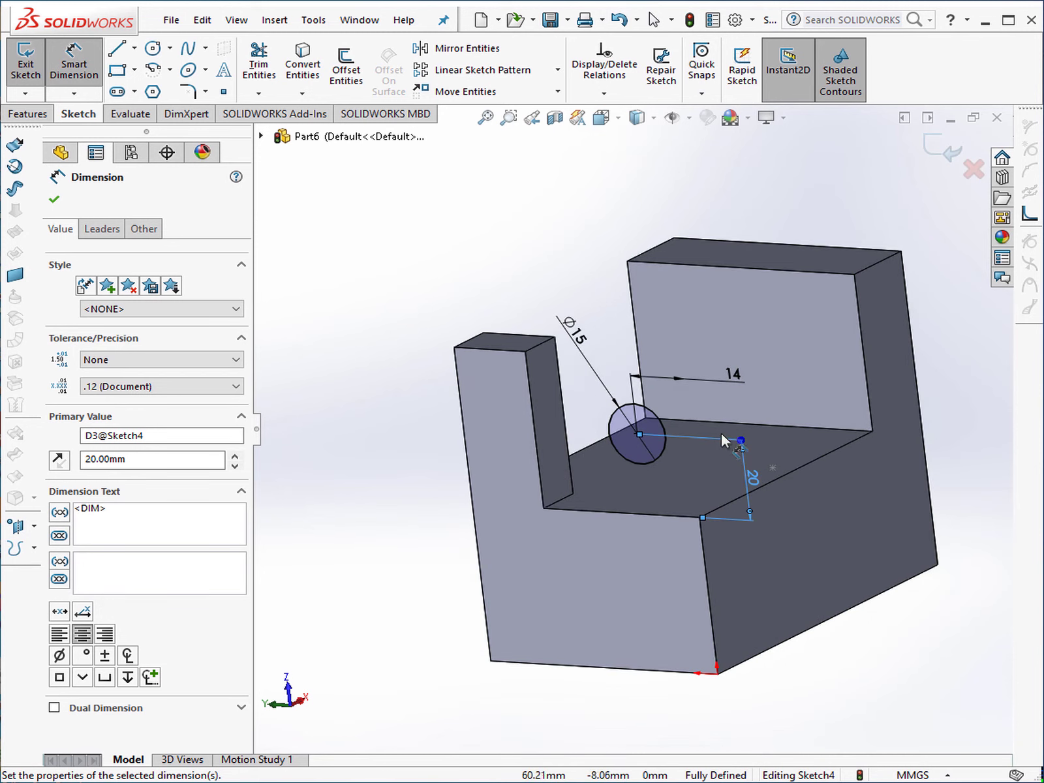
Step: Start an Extruded Boss/Base of the circle, reversed toward the taller post
left_click(28, 112)
left_click(33, 68)
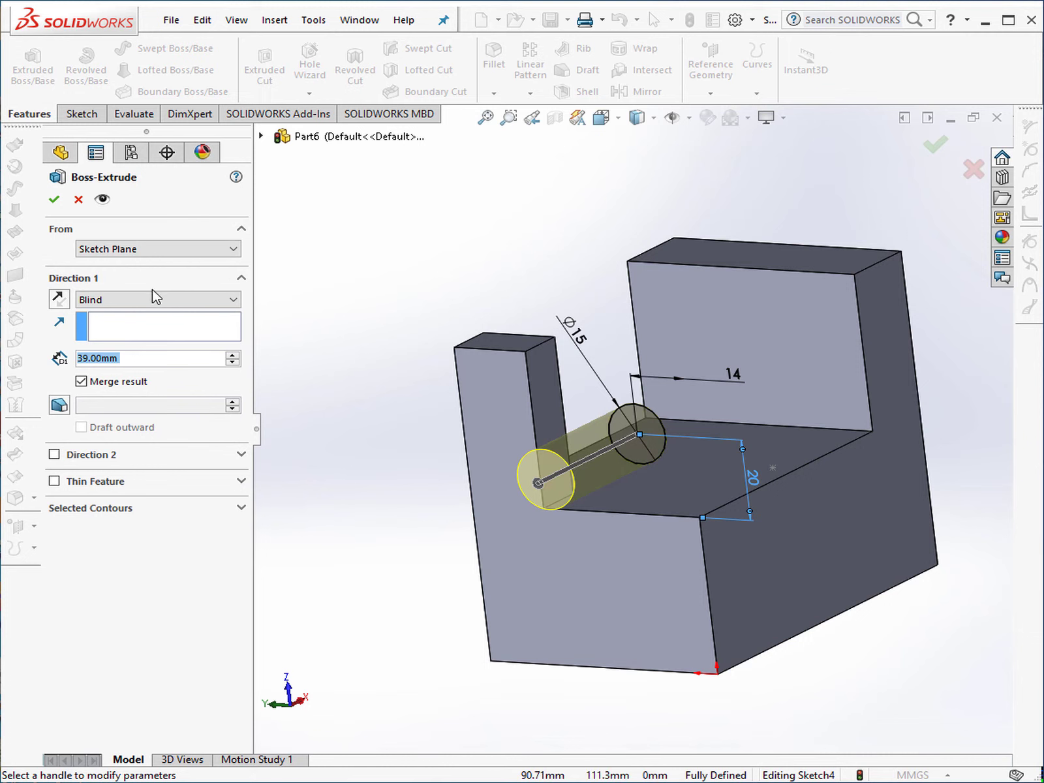
left_click(59, 299)
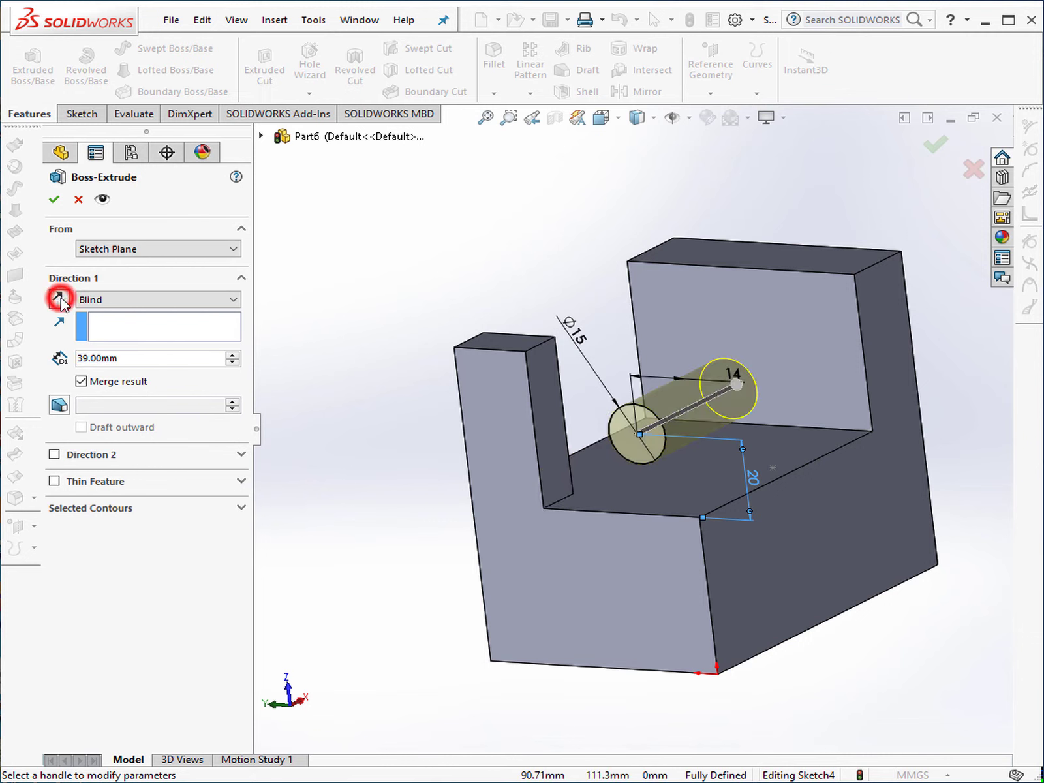
middle_click_drag(524, 427, 496, 405)
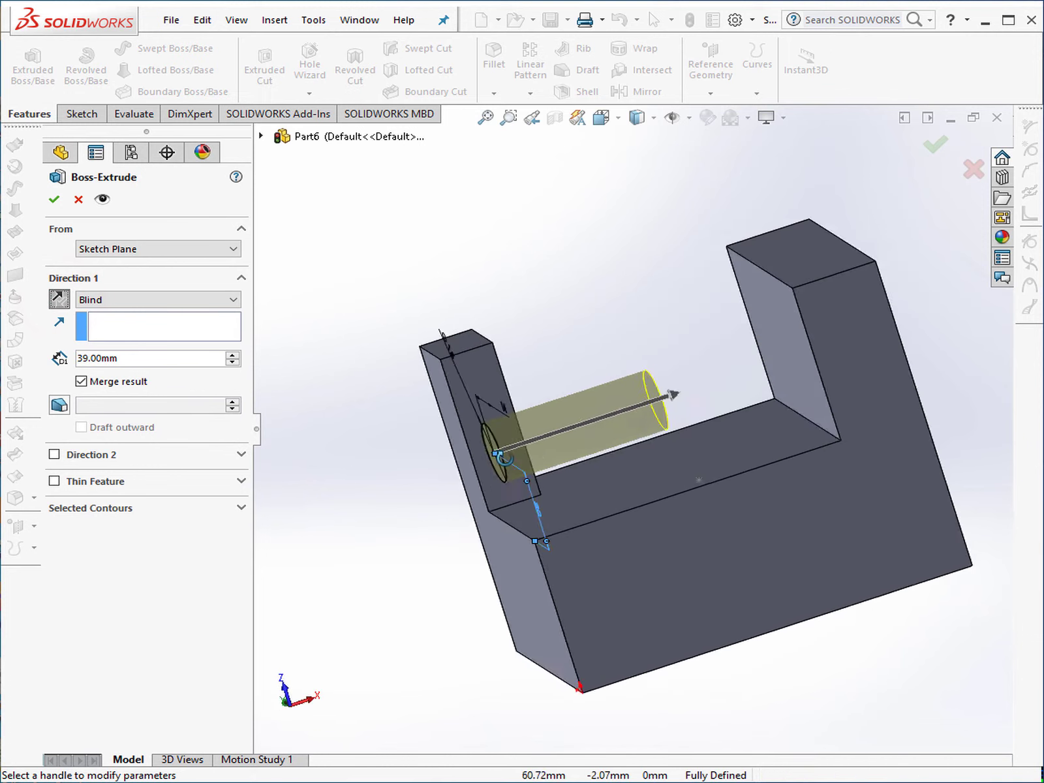
left_click(59, 299)
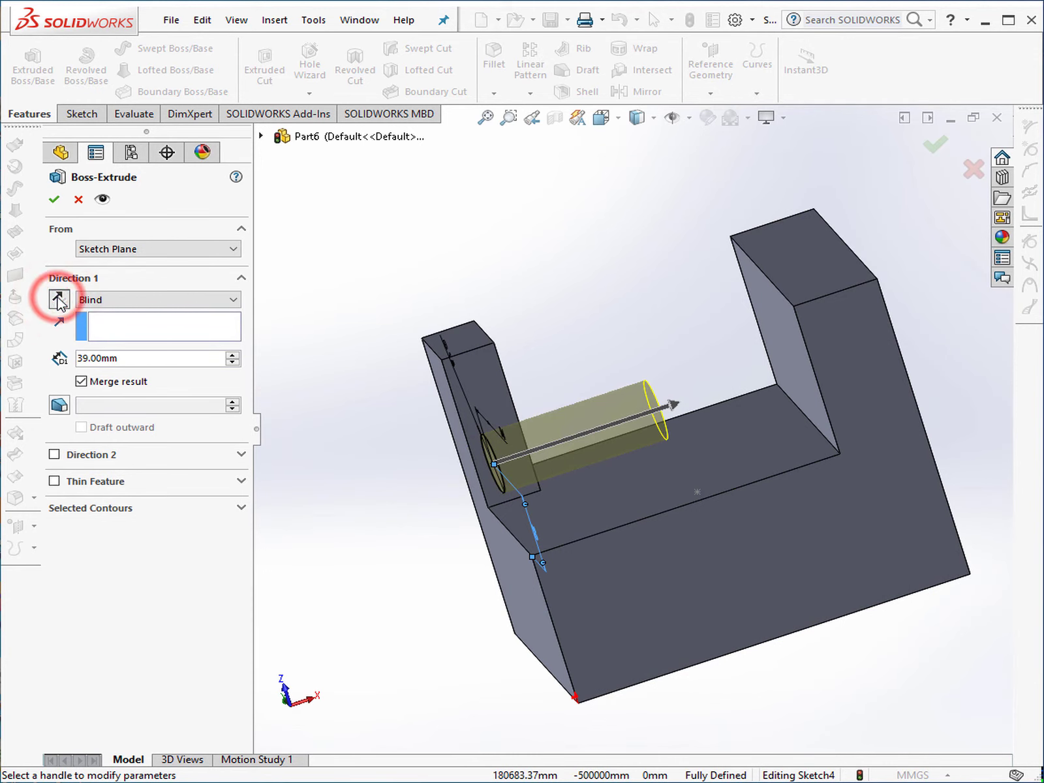
Step: Try extrusion depths of 50 mm and then 30 mm
double_click(118, 357)
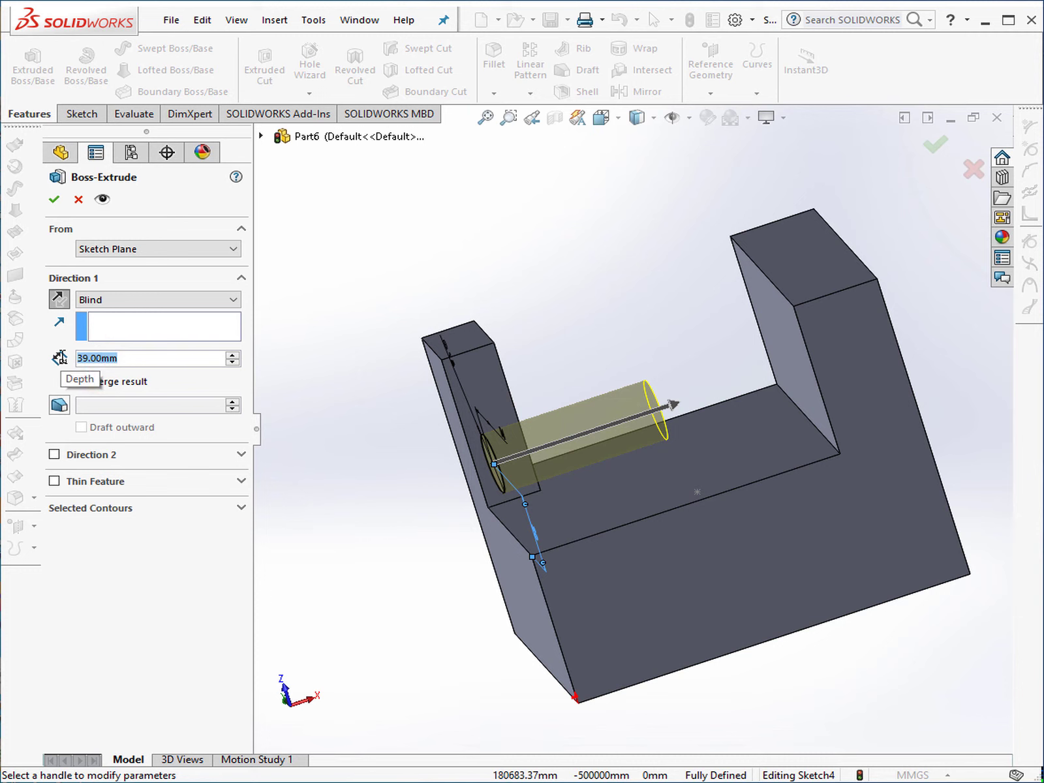
type("50")
key("Return")
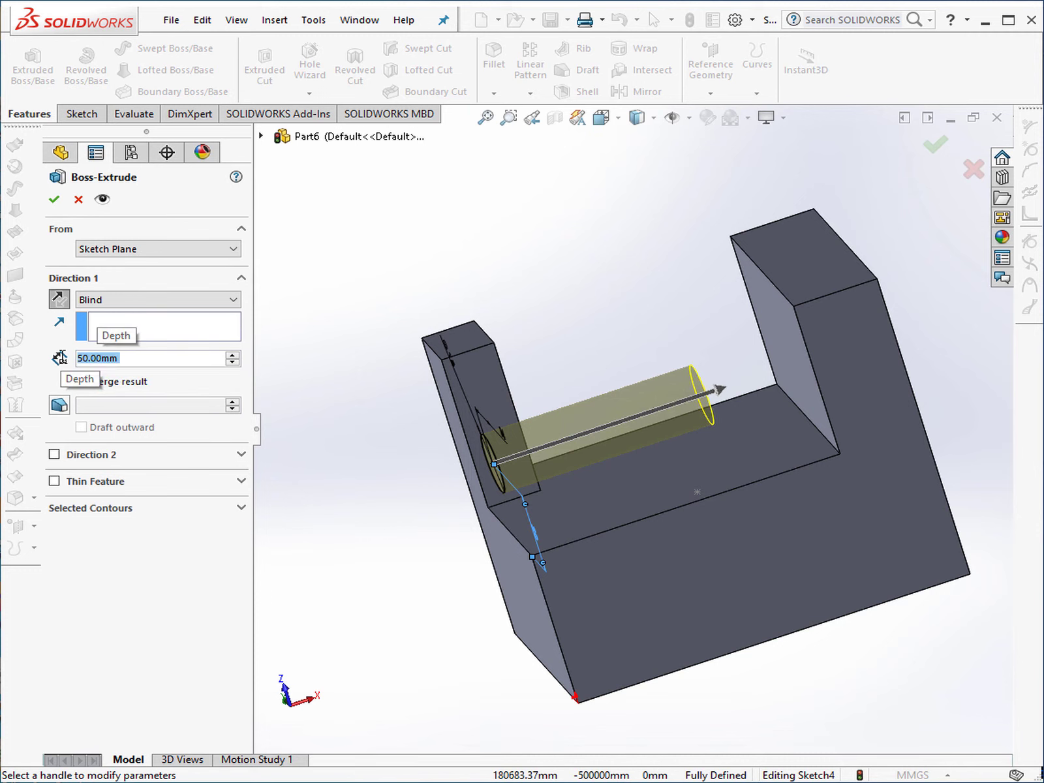
left_click(131, 359)
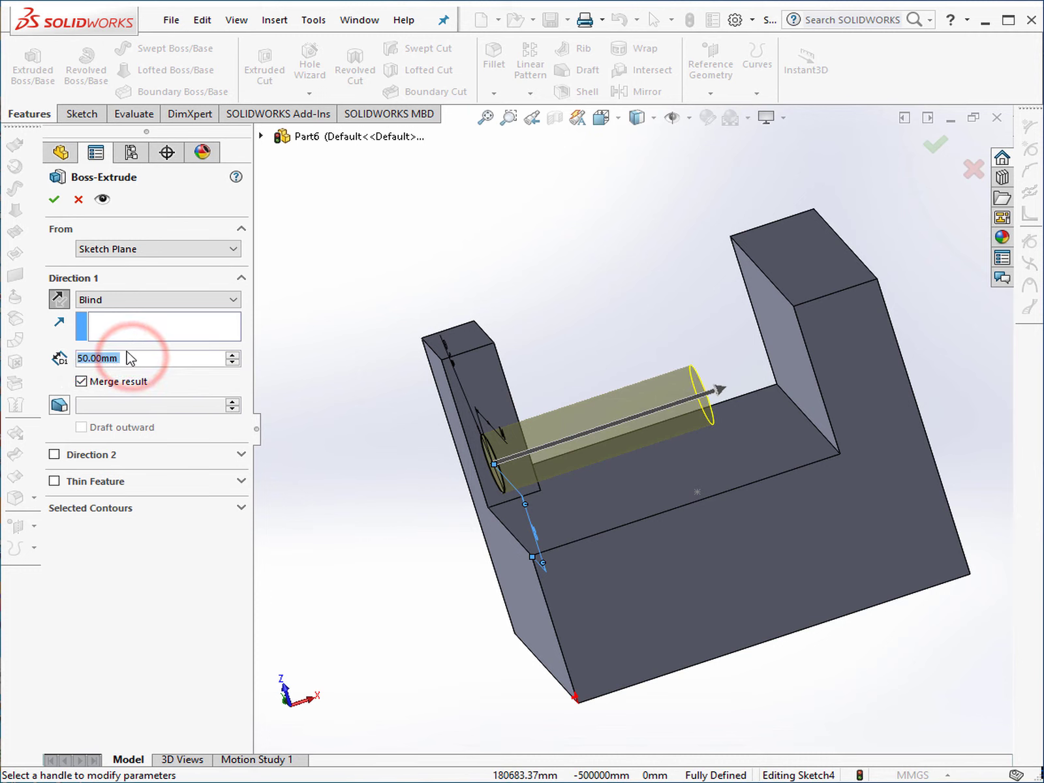
type("30")
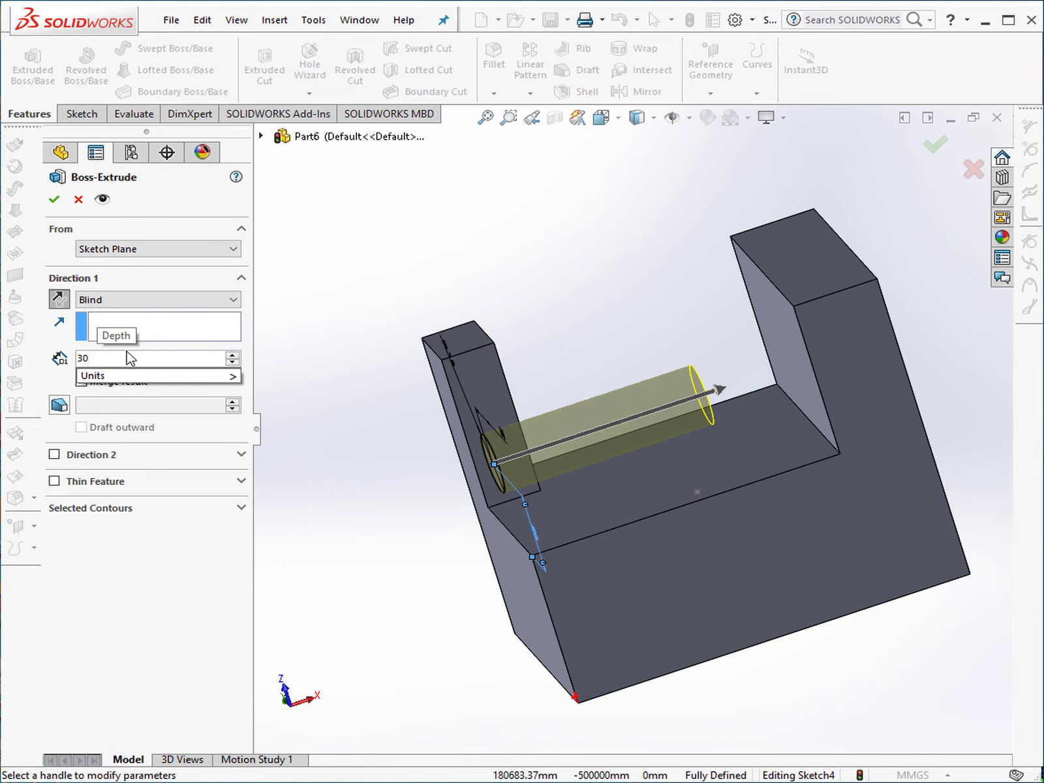
key("Return")
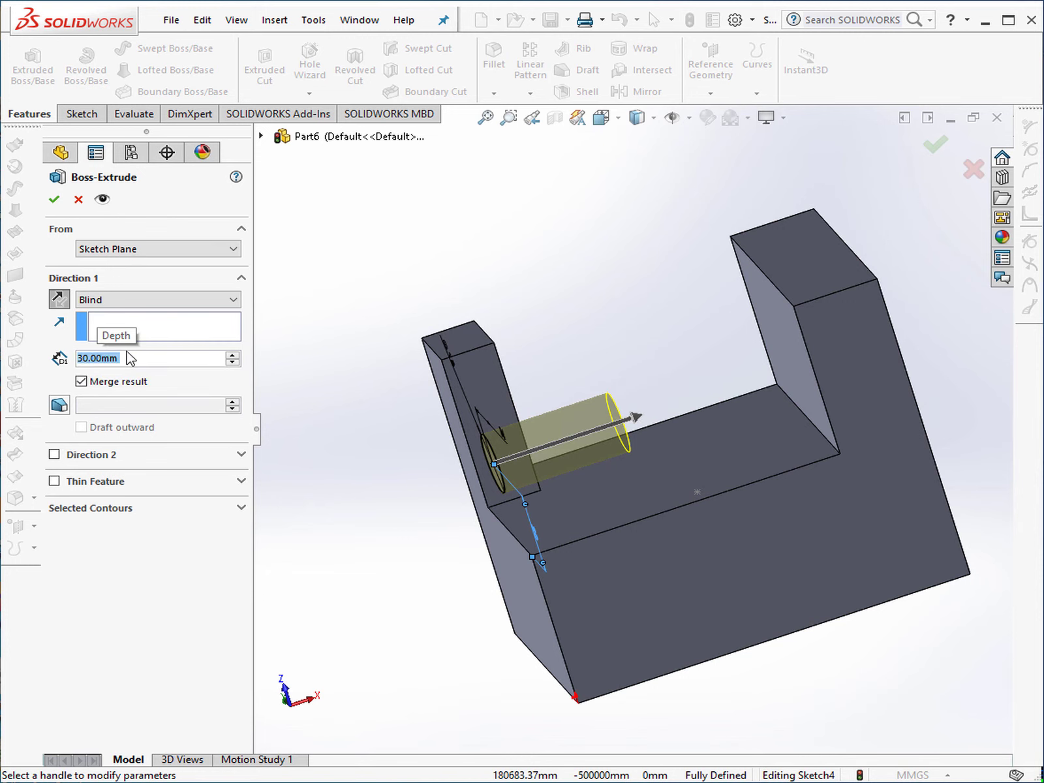
Step: Try Through All and Up To Next end conditions, then settle on Up To Vertex
left_click(109, 299)
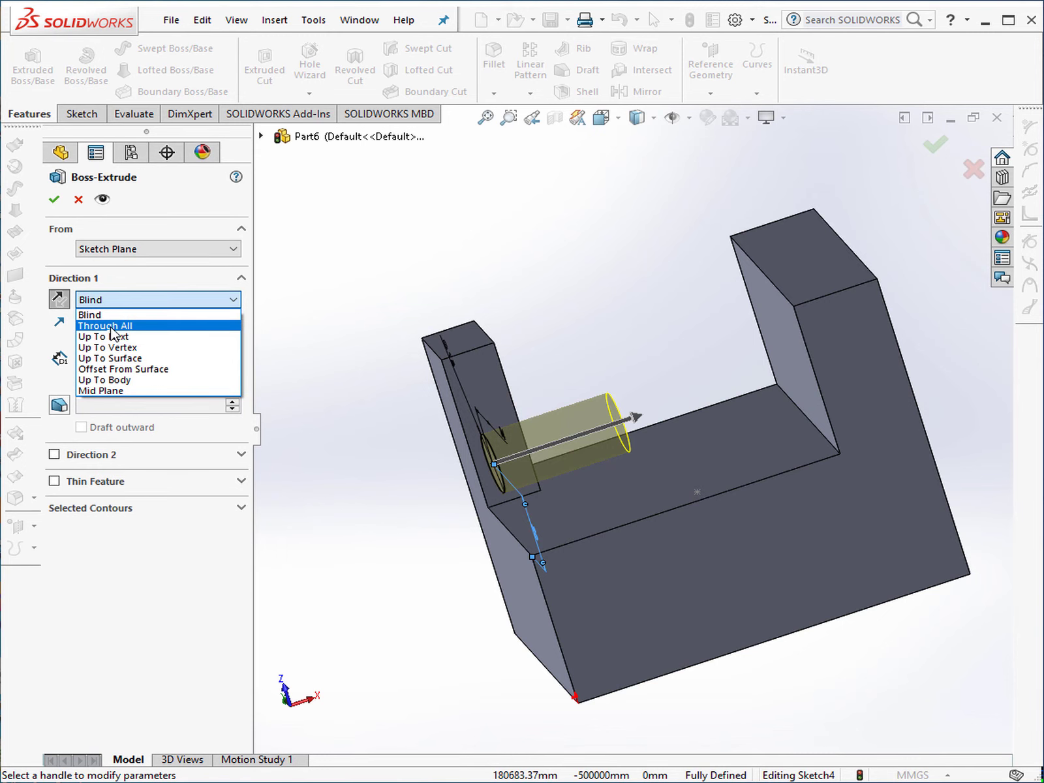
left_click(110, 326)
mouse_move(516, 410)
middle_mouse_down()
mouse_move(418, 408)
mouse_move(457, 418)
middle_mouse_up()
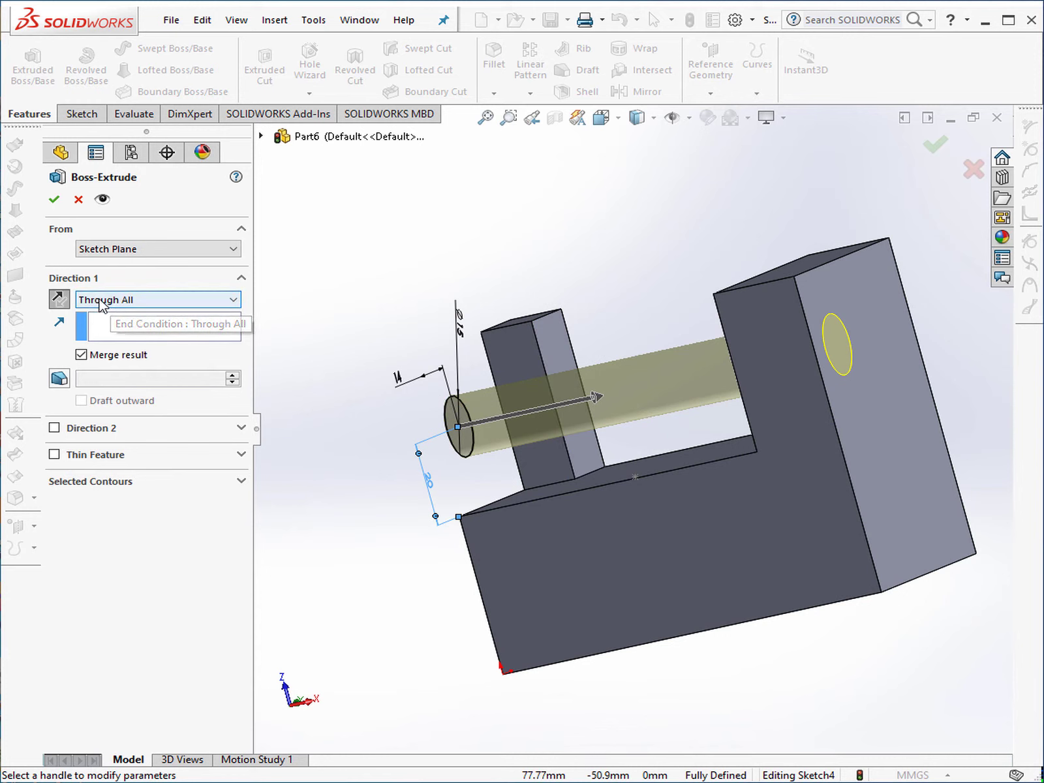
left_click(112, 299)
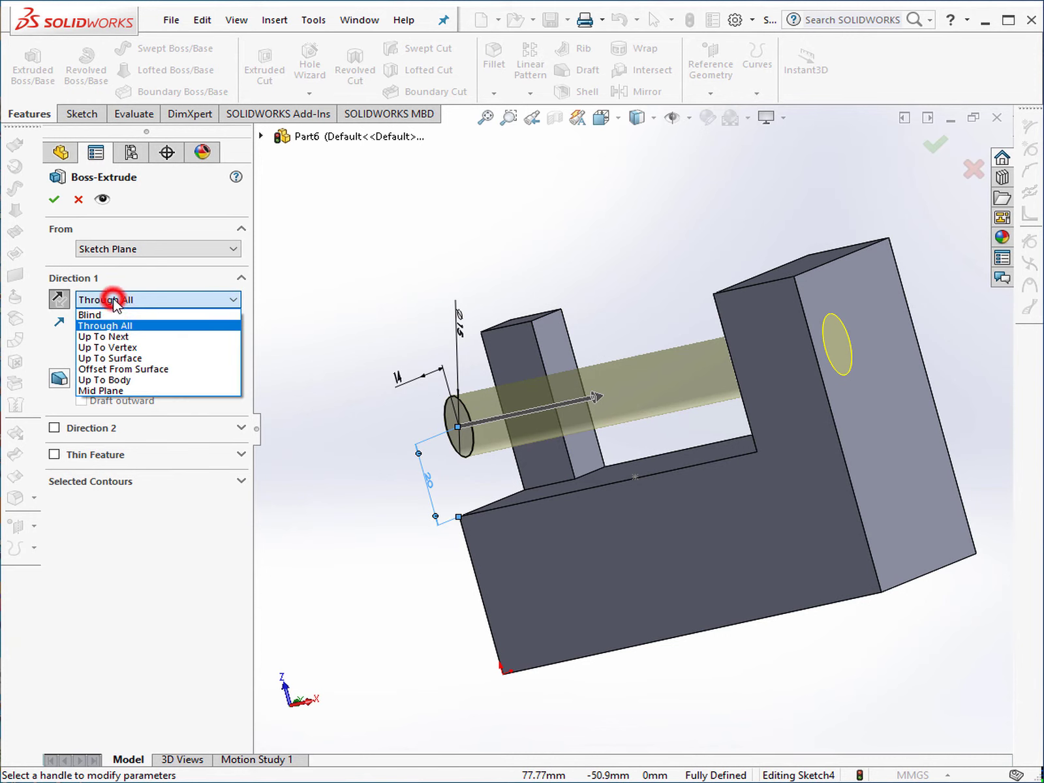
left_click(124, 337)
middle_click_drag(515, 398, 569, 388)
left_click(144, 300)
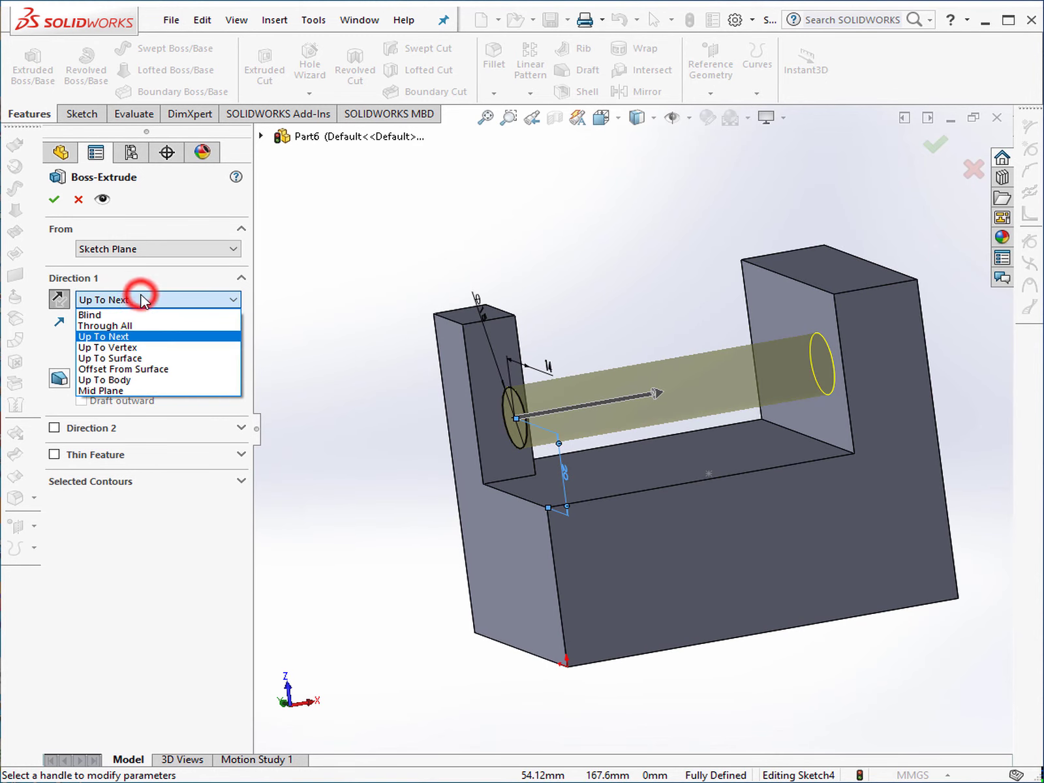
left_click(131, 346)
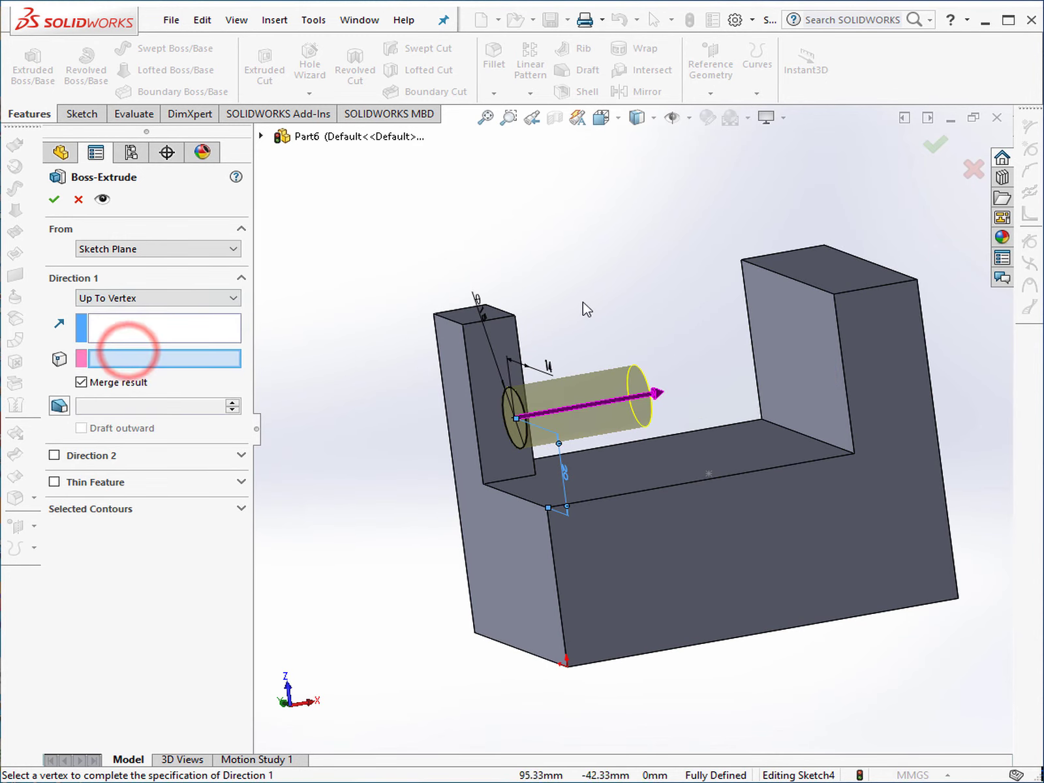
Step: Switch the end condition to Offset From Surface on the tall post's inner face, 50 mm
left_click(157, 298)
left_click(124, 365)
left_click(797, 356)
left_click(232, 384)
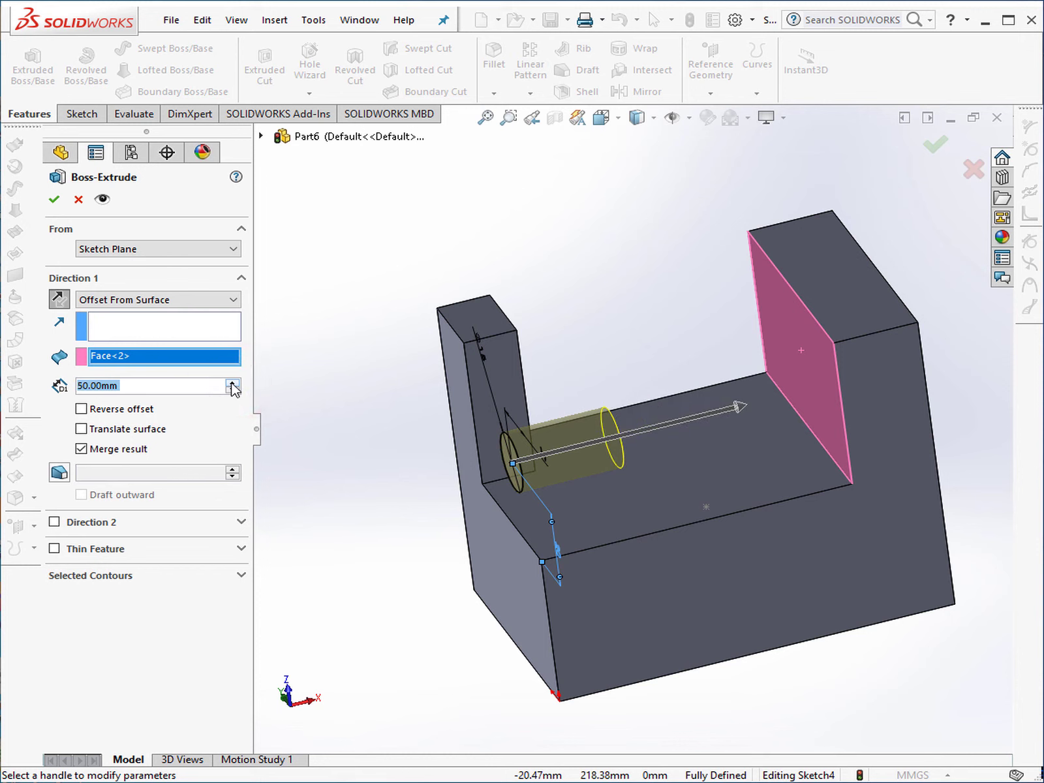
left_click(139, 300)
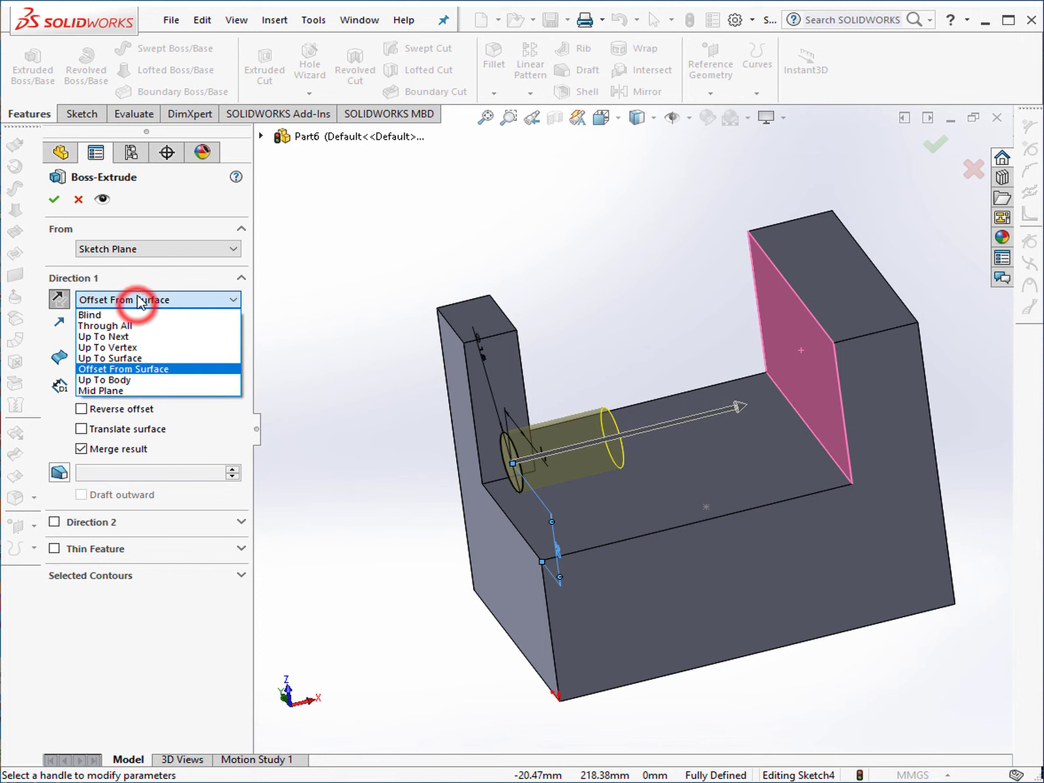